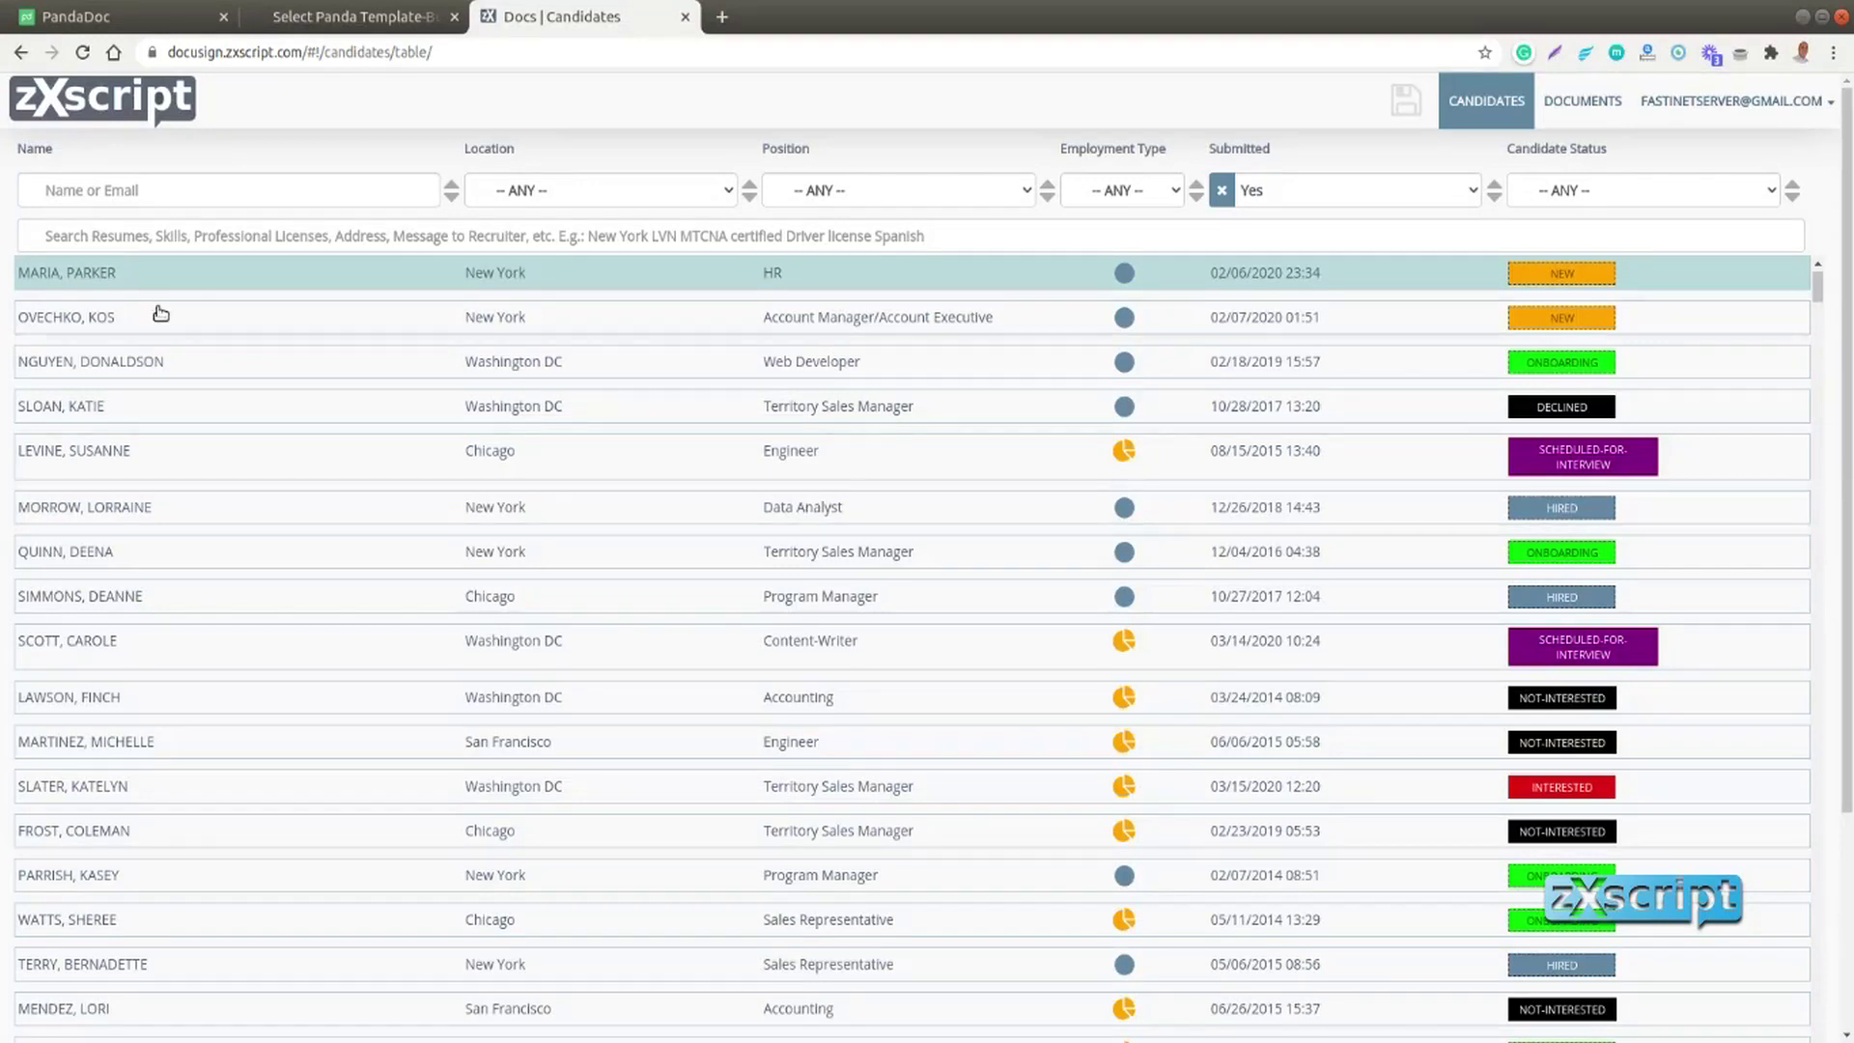
Open the top candidate's record and view its PandaDoc onboarding contracts
left_click(230, 283)
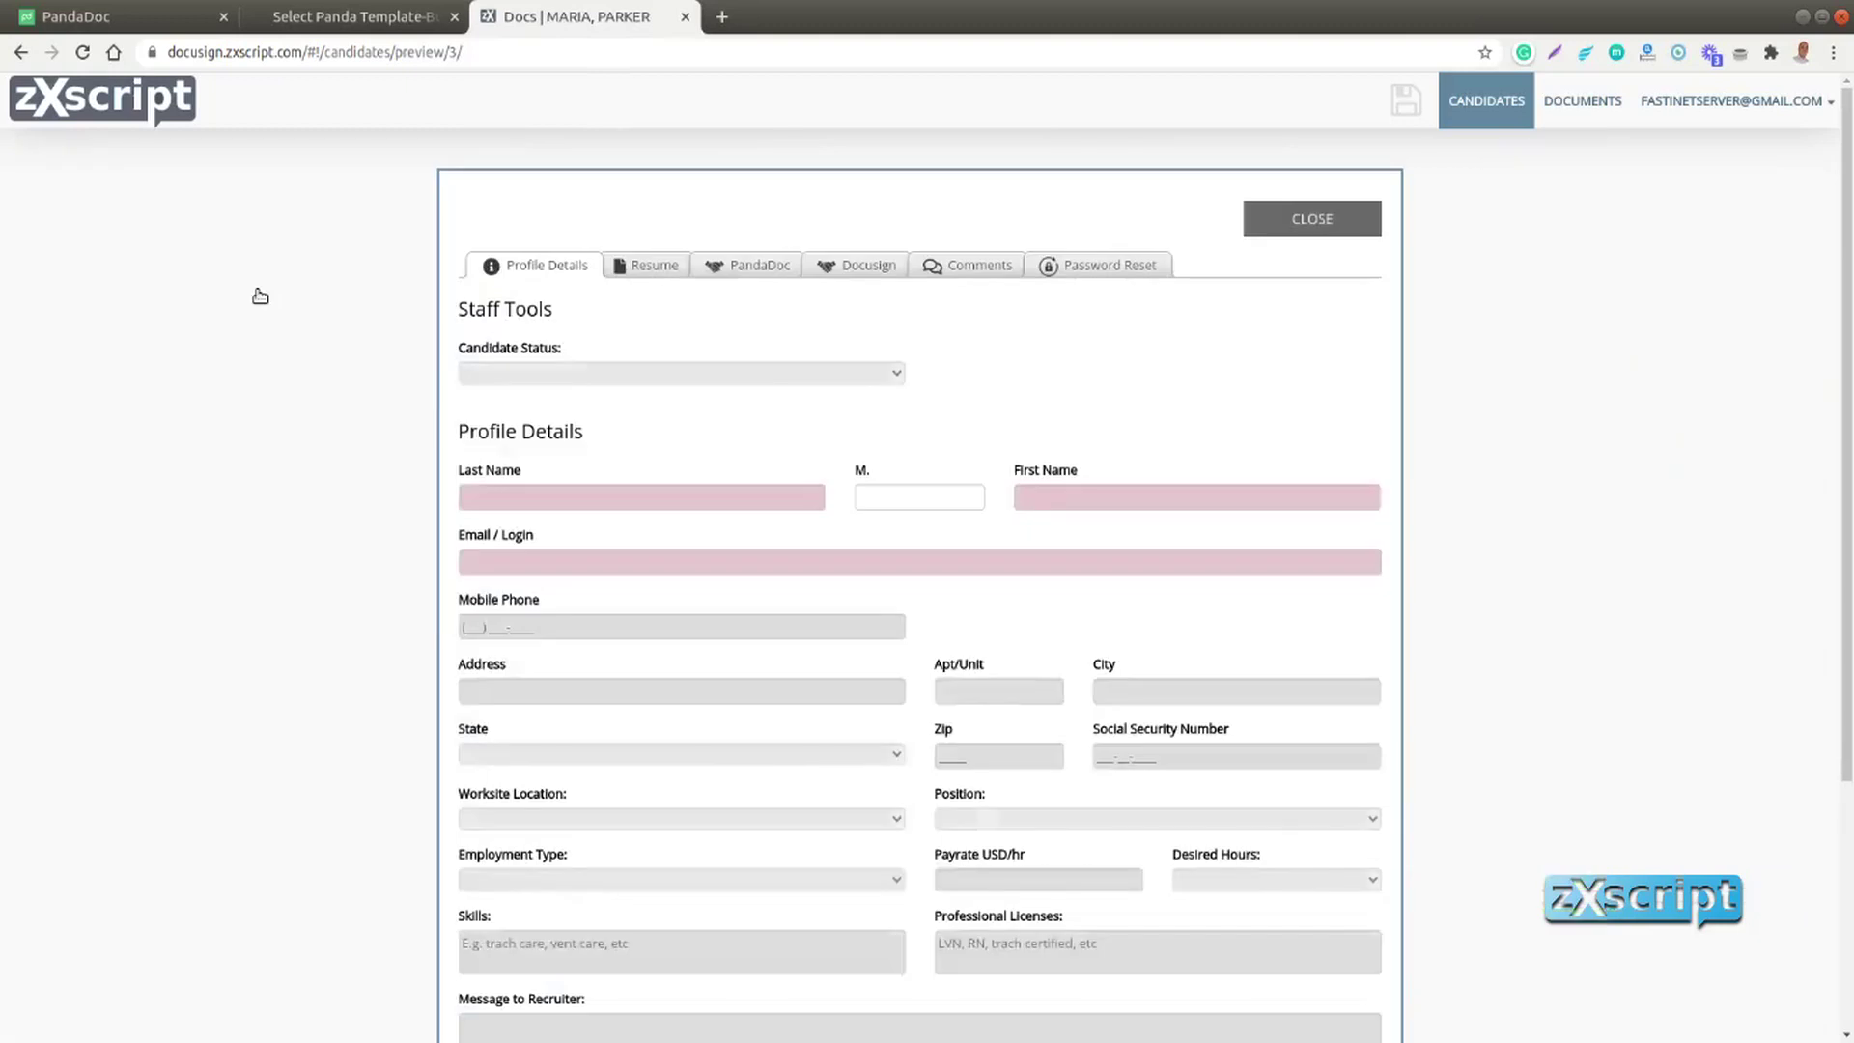
left_click(750, 266)
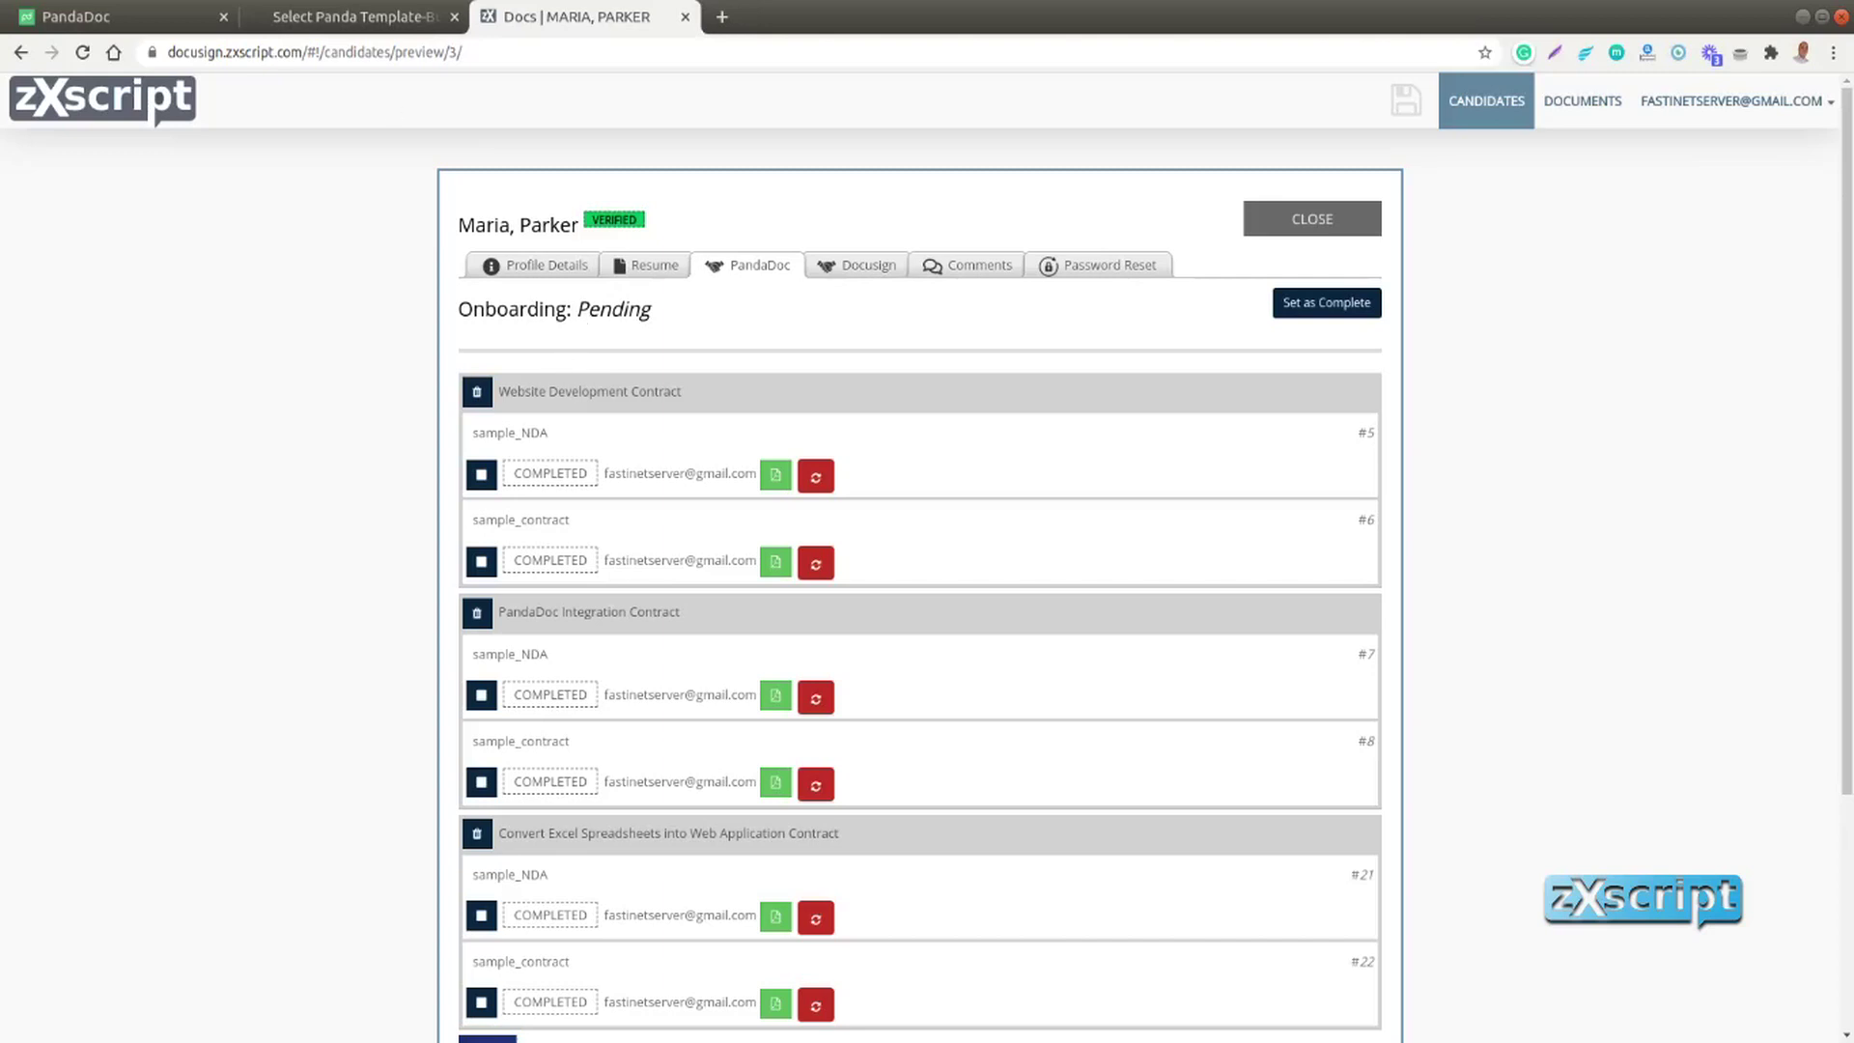
Start a new Panda Template-Bundle named 'Contract: Export Inventory Stats to Grafana'
left_click(365, 21)
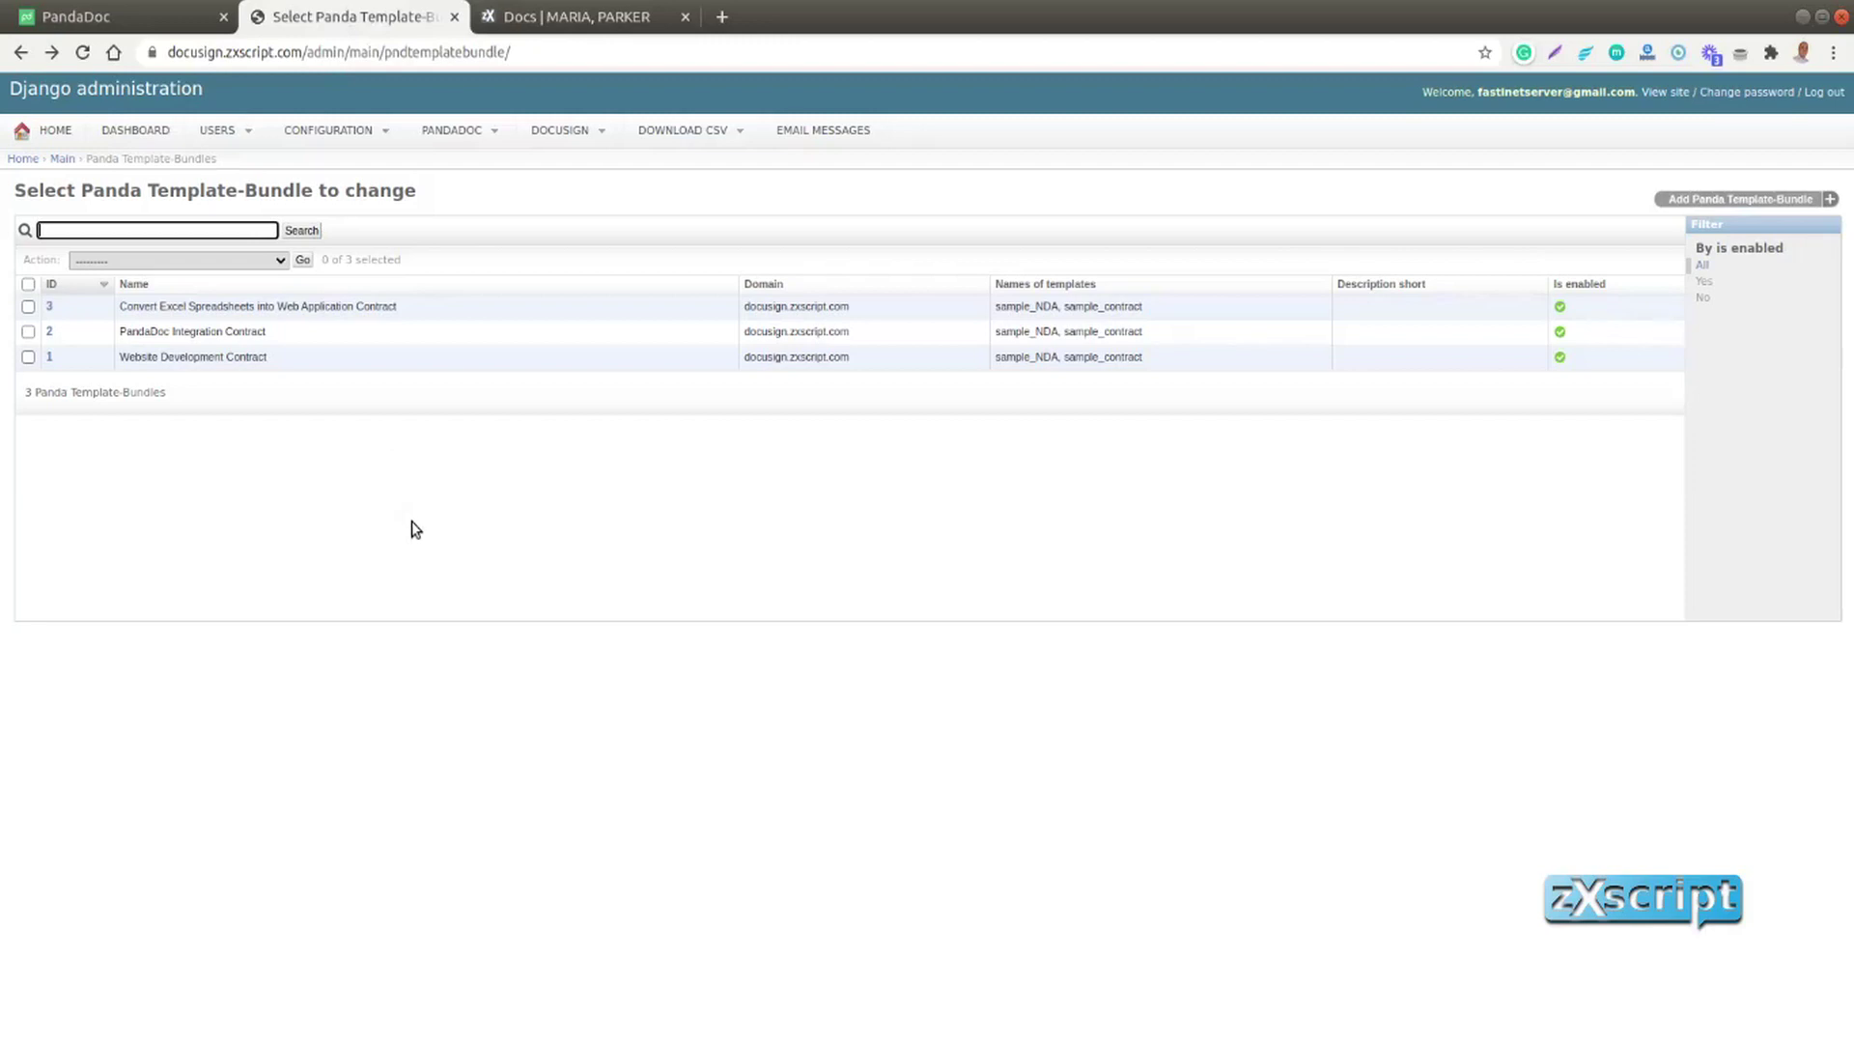
mouse_move(473, 134)
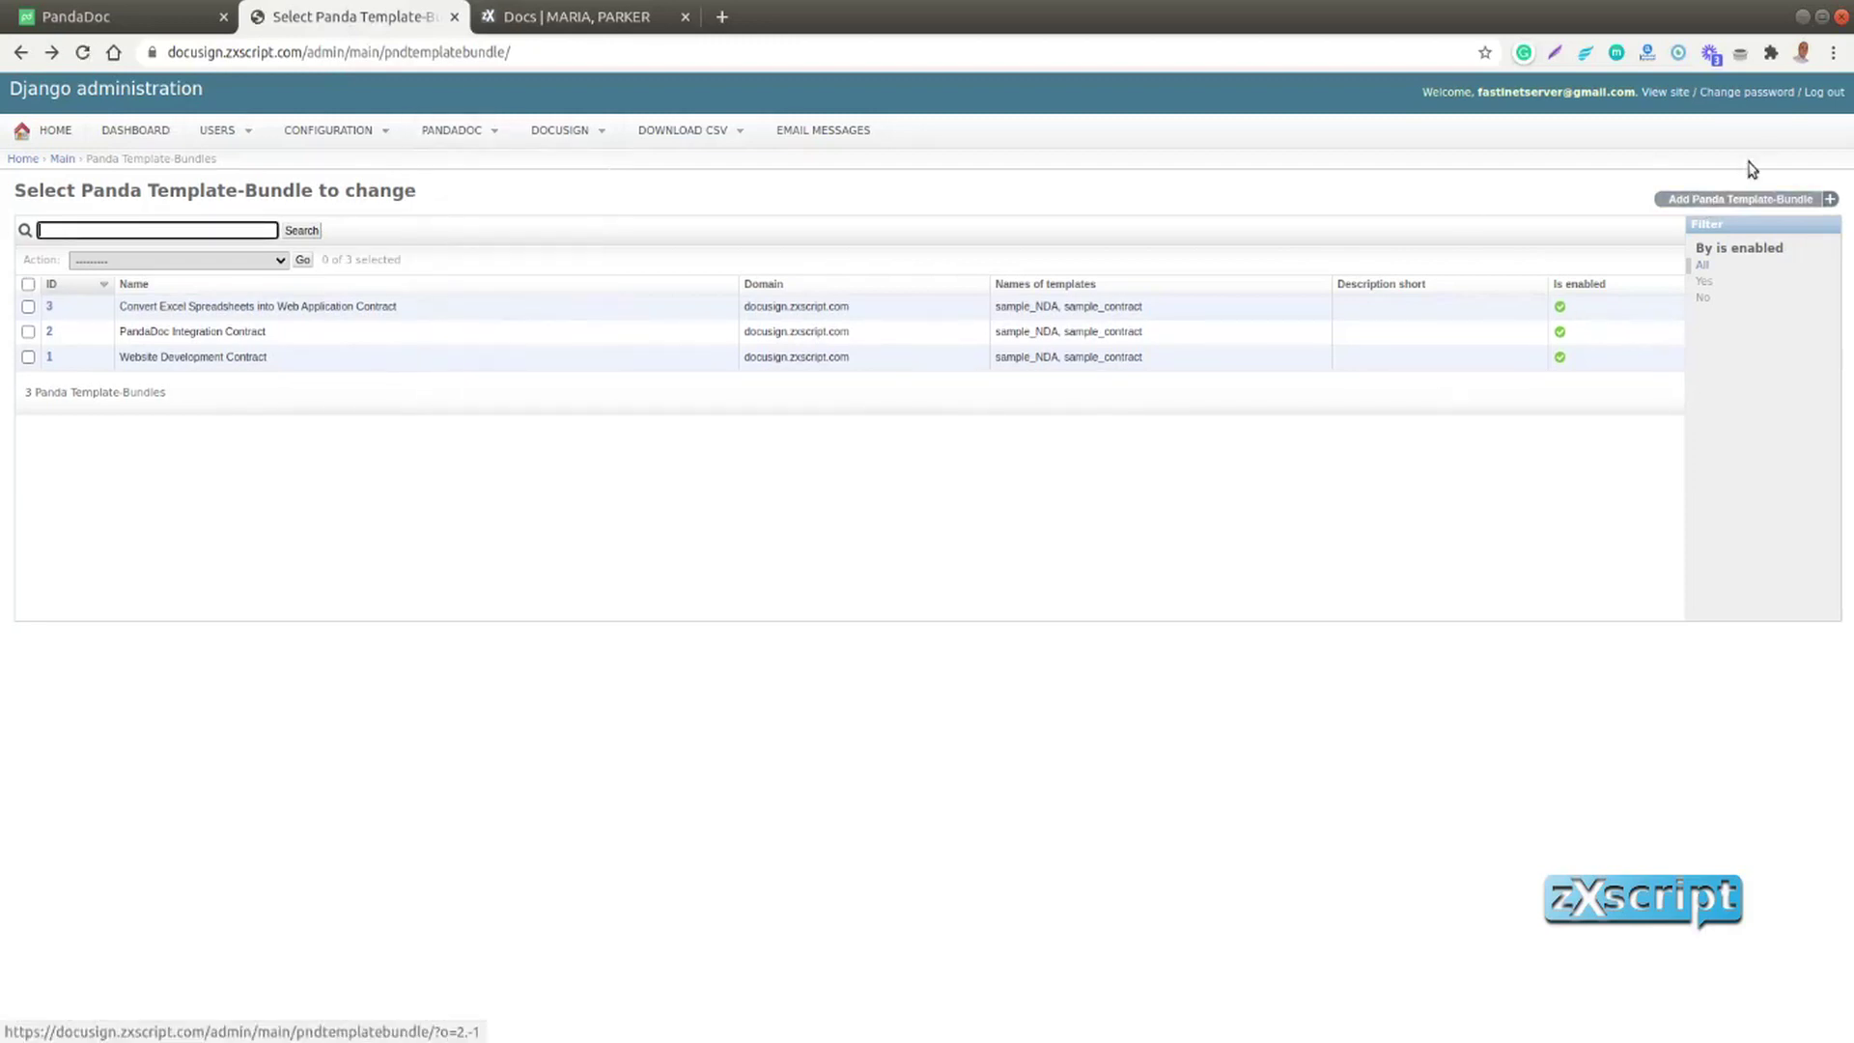
left_click(1733, 200)
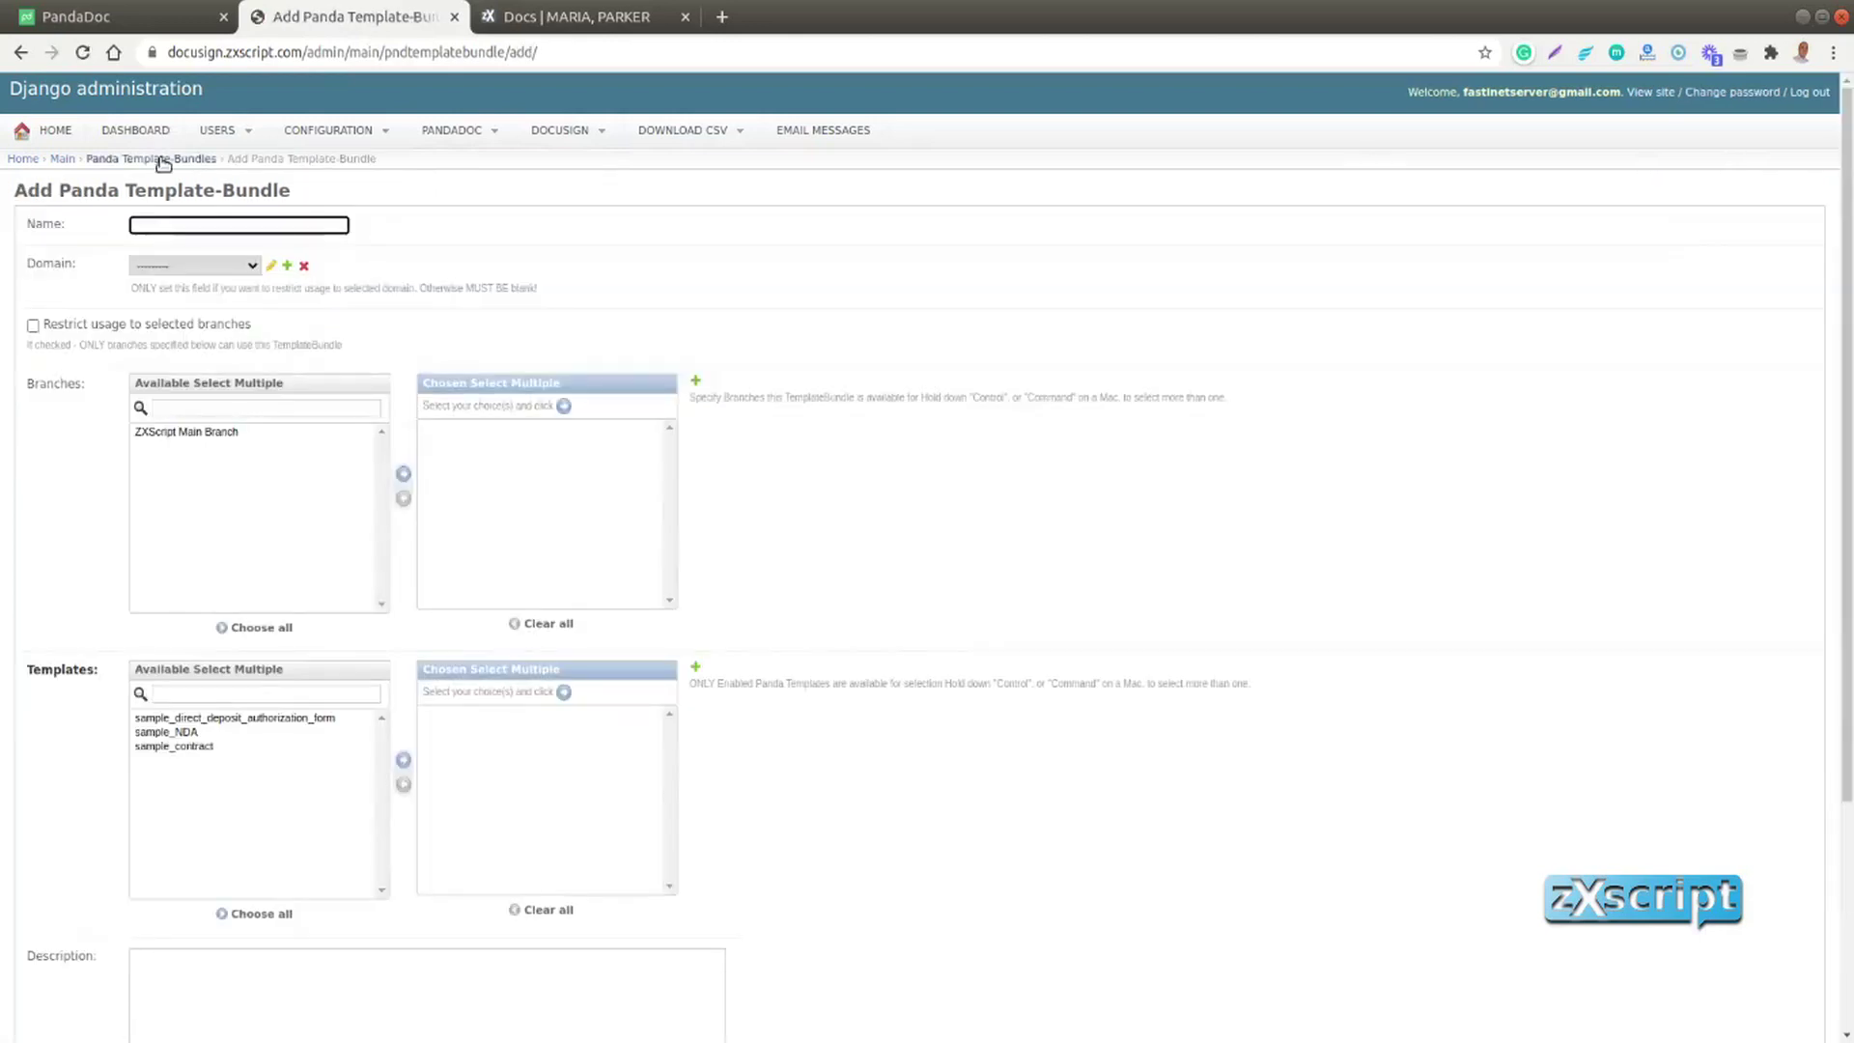
type("Contract")
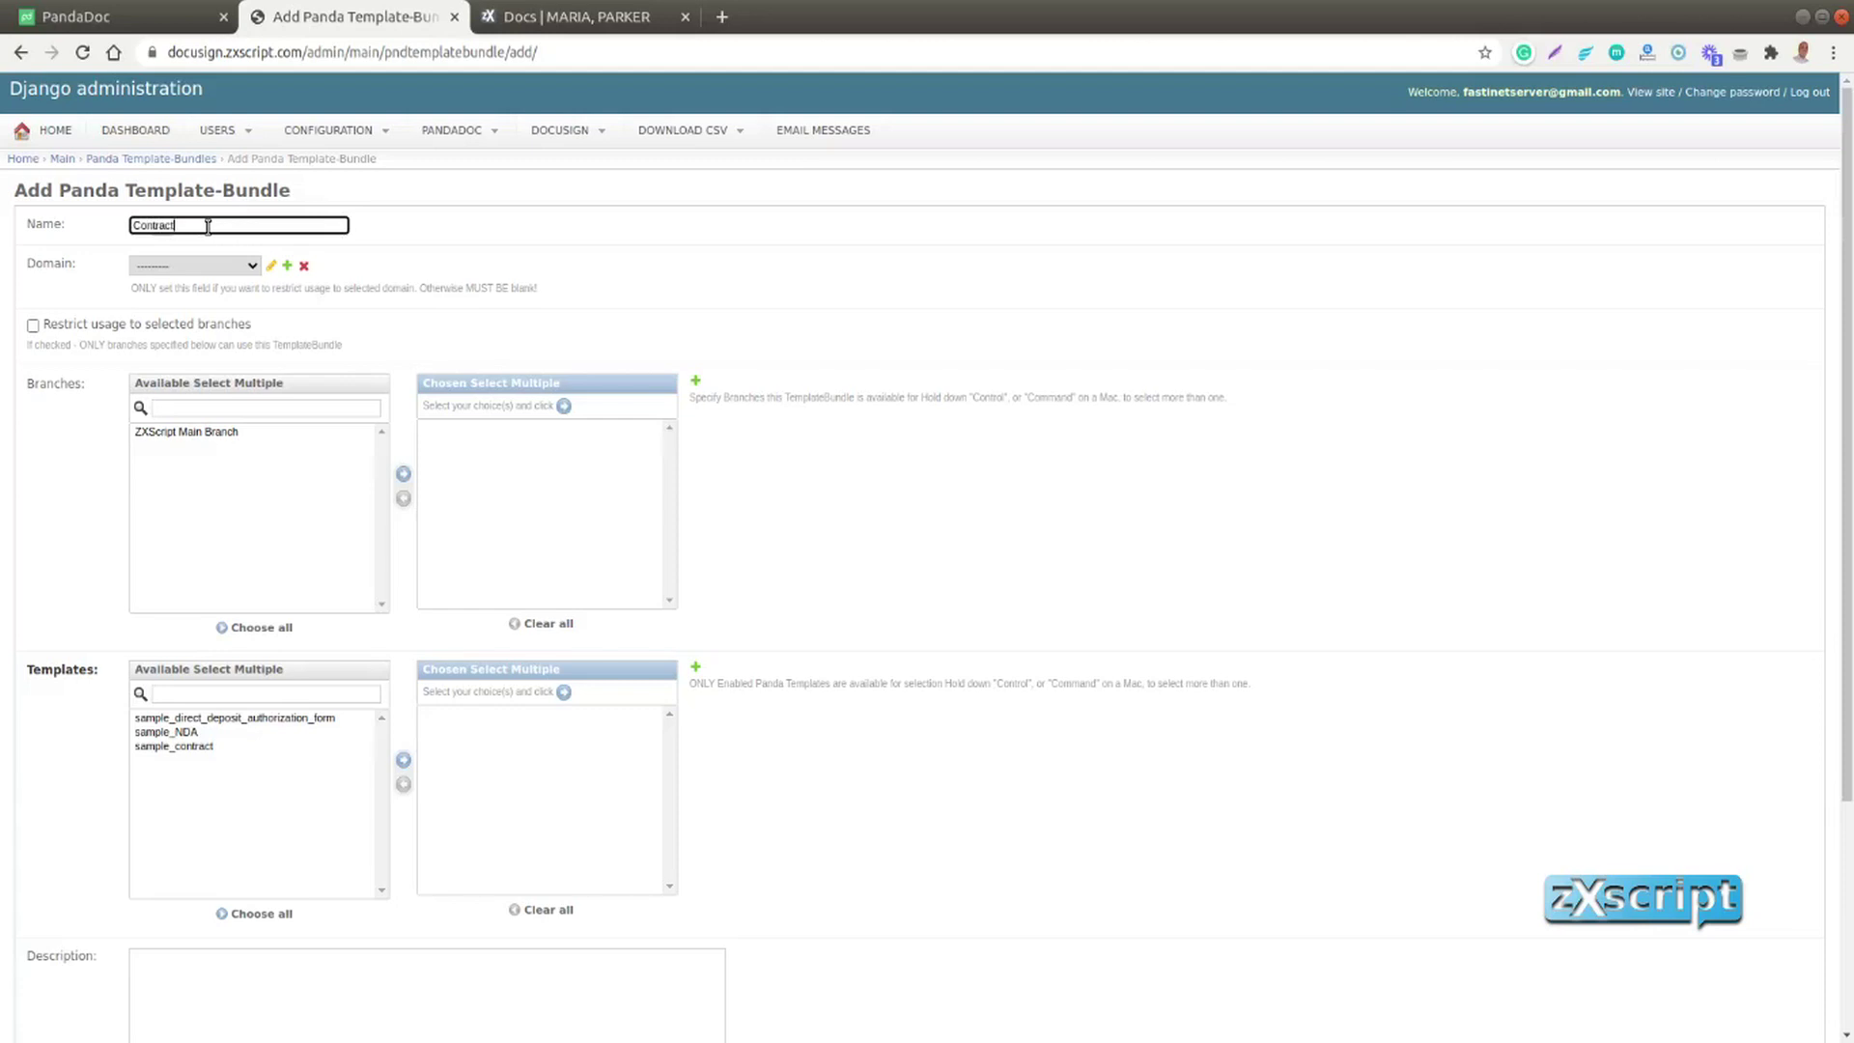
type(": Export Inventory Stats to Grefana")
Set the domain to docusign.zxscript.com, choose all three sample templates, and save the bundle
left_click(207, 267)
left_click(204, 298)
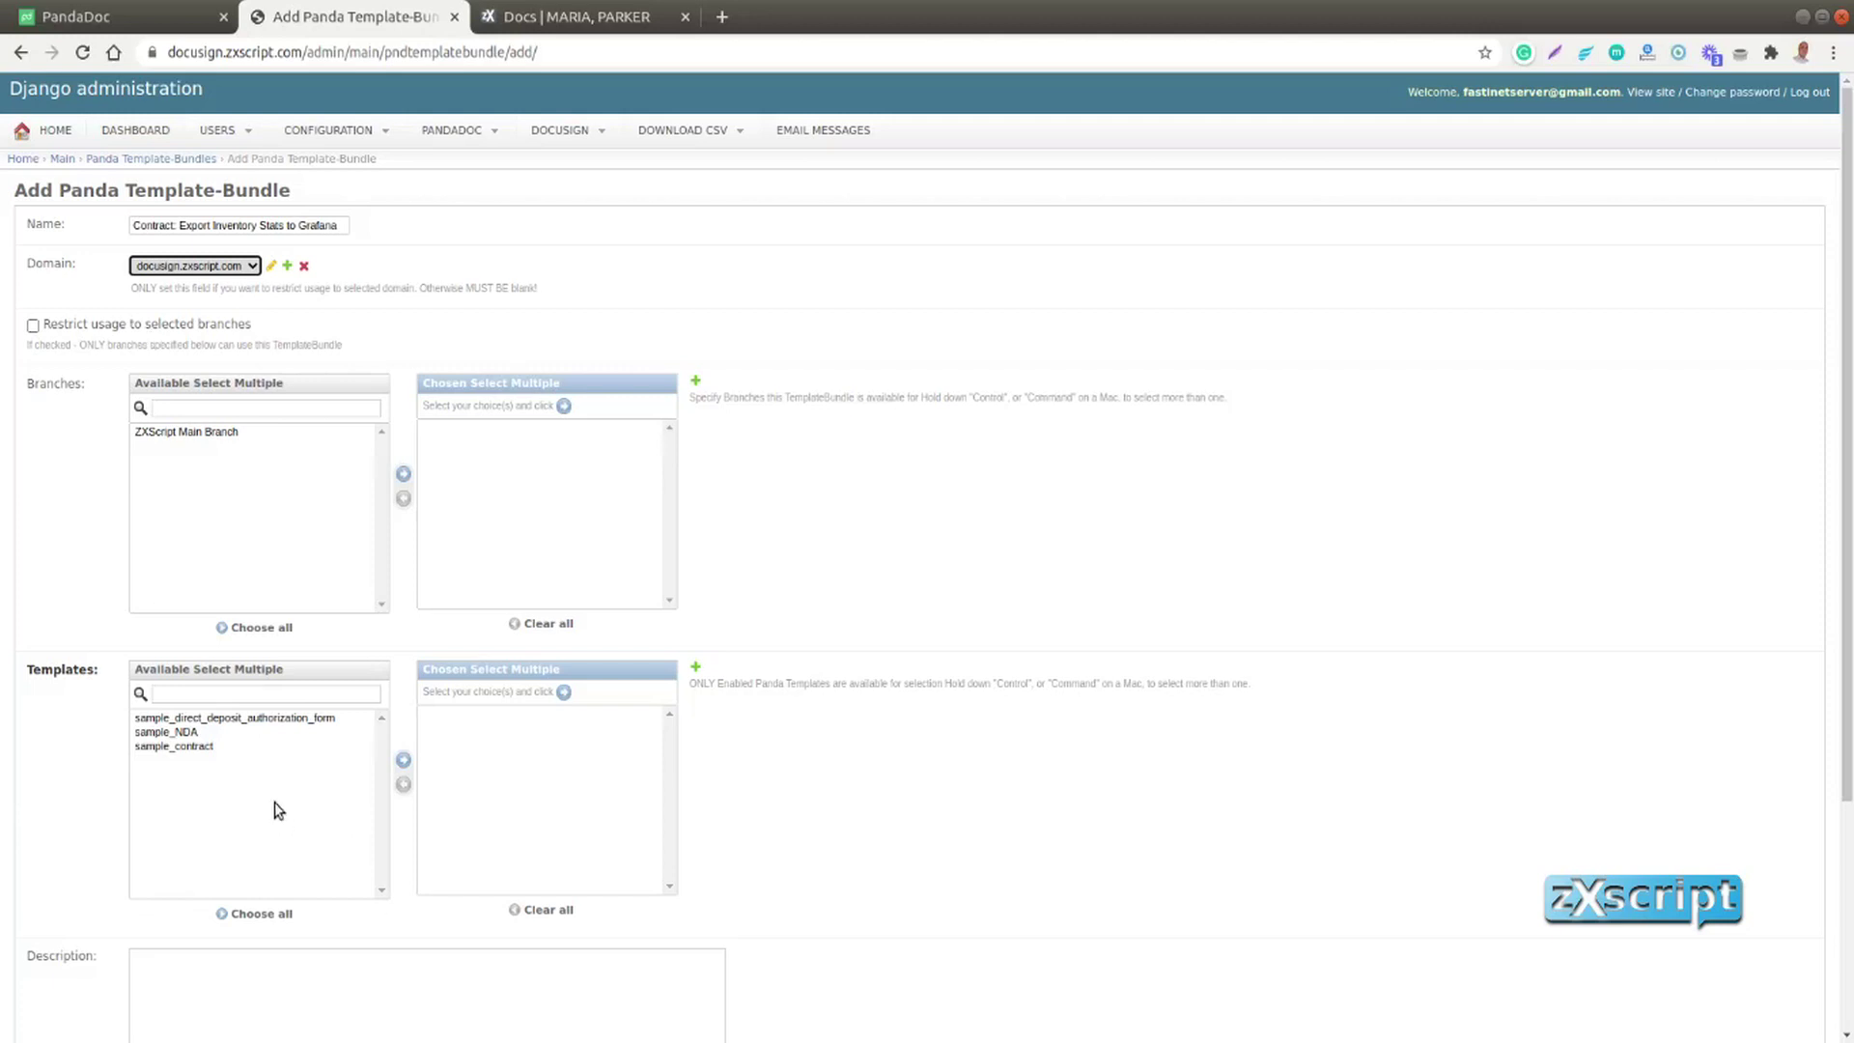
left_click(220, 718)
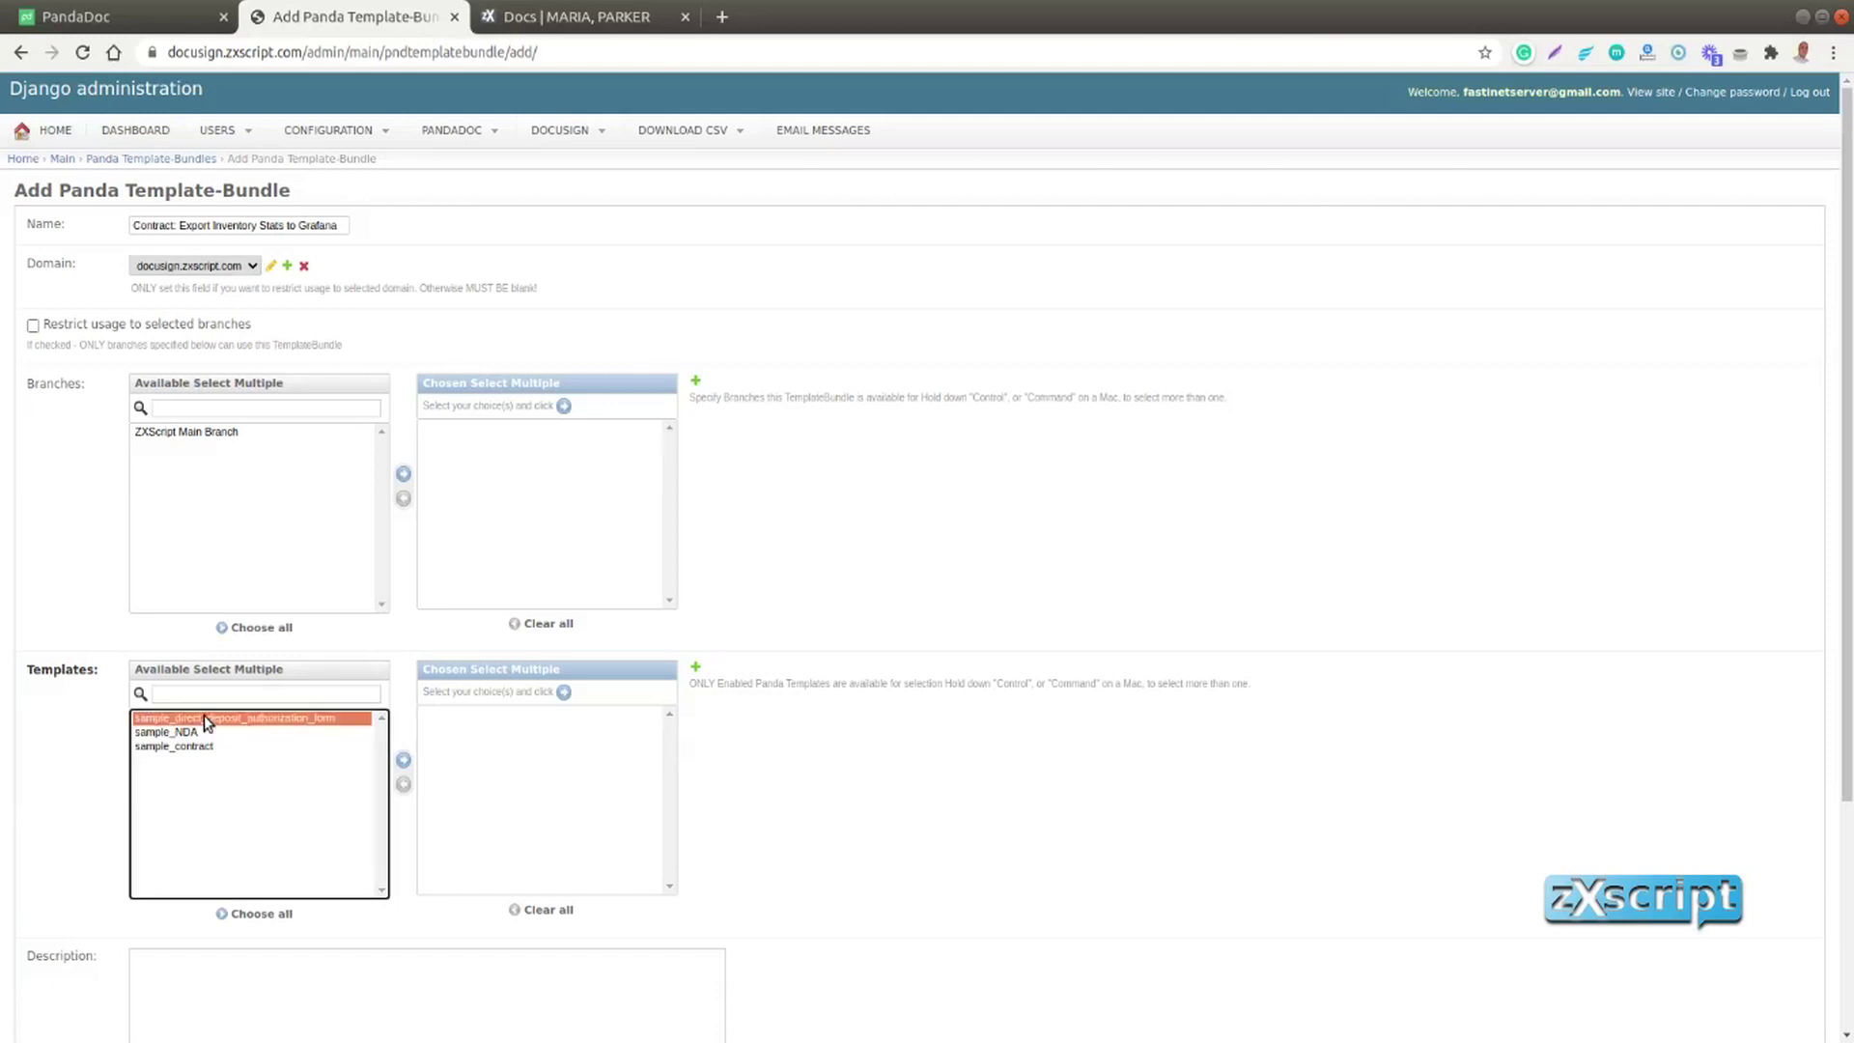
left_click(206, 731)
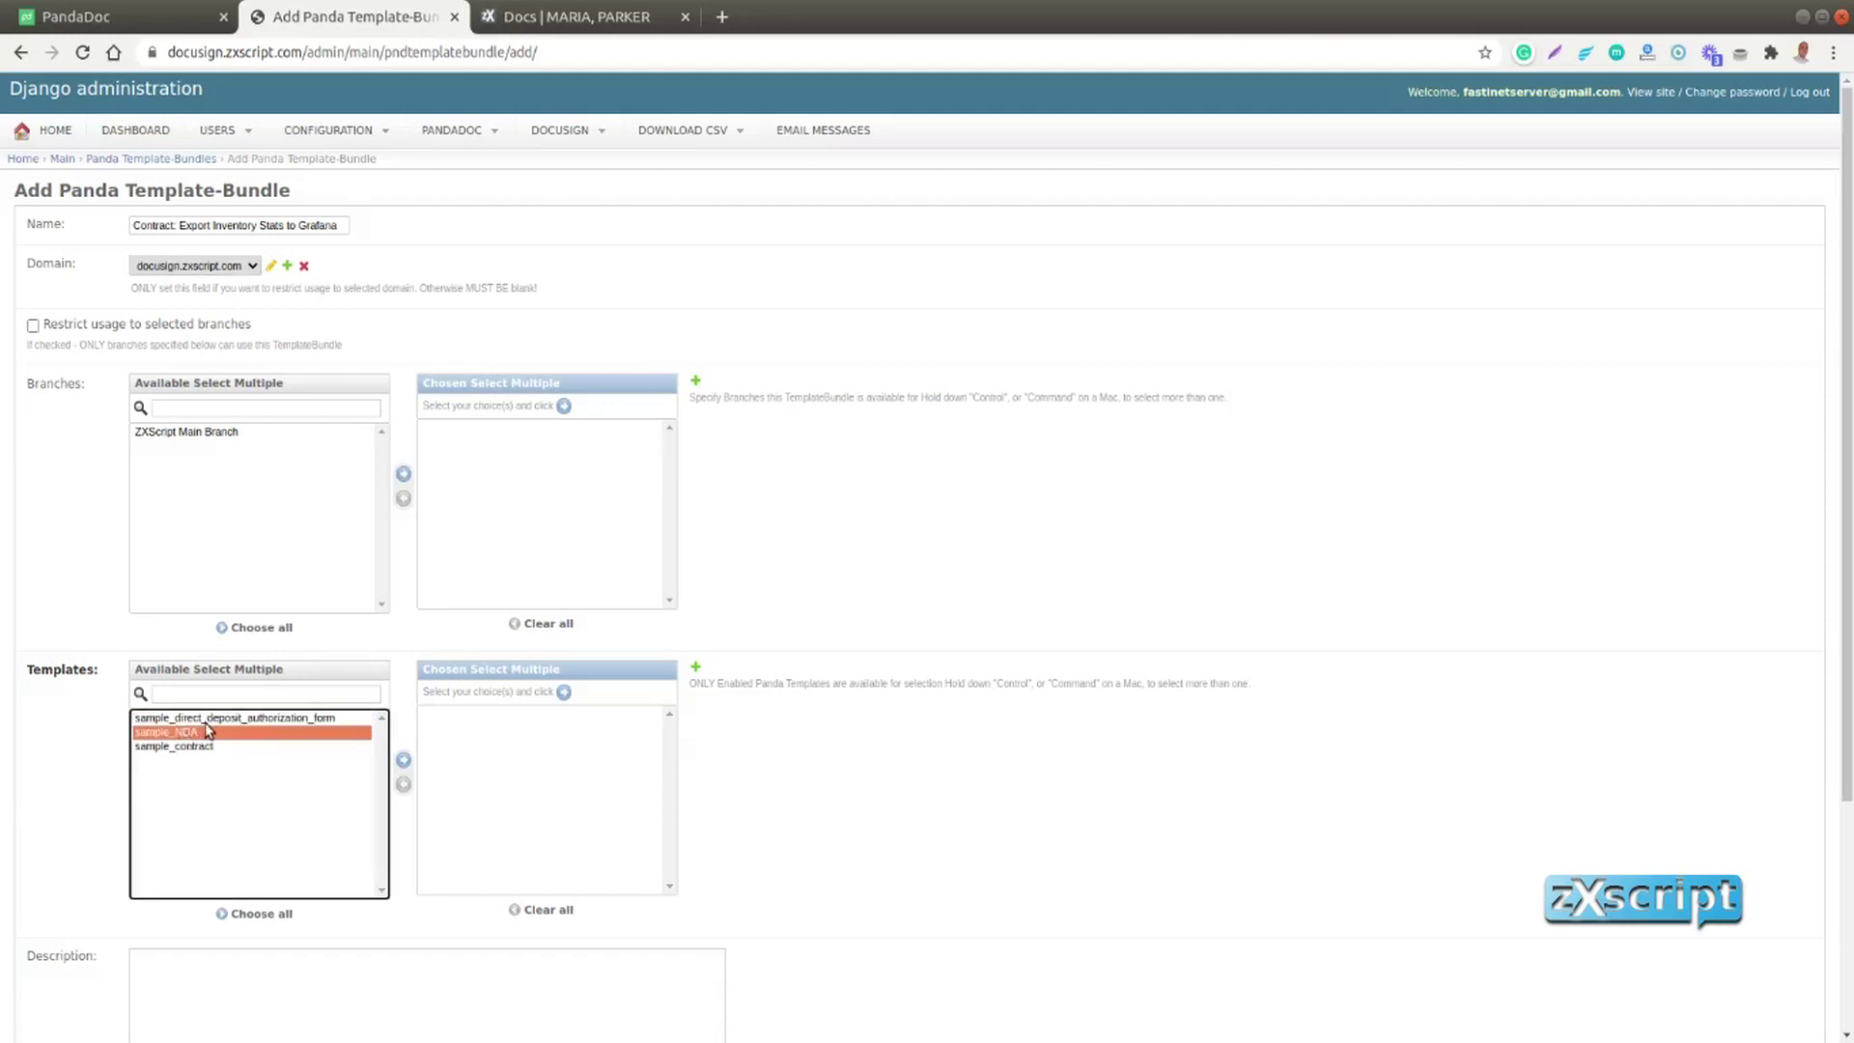
left_click(215, 718, "ctrl")
left_click(208, 747, "ctrl")
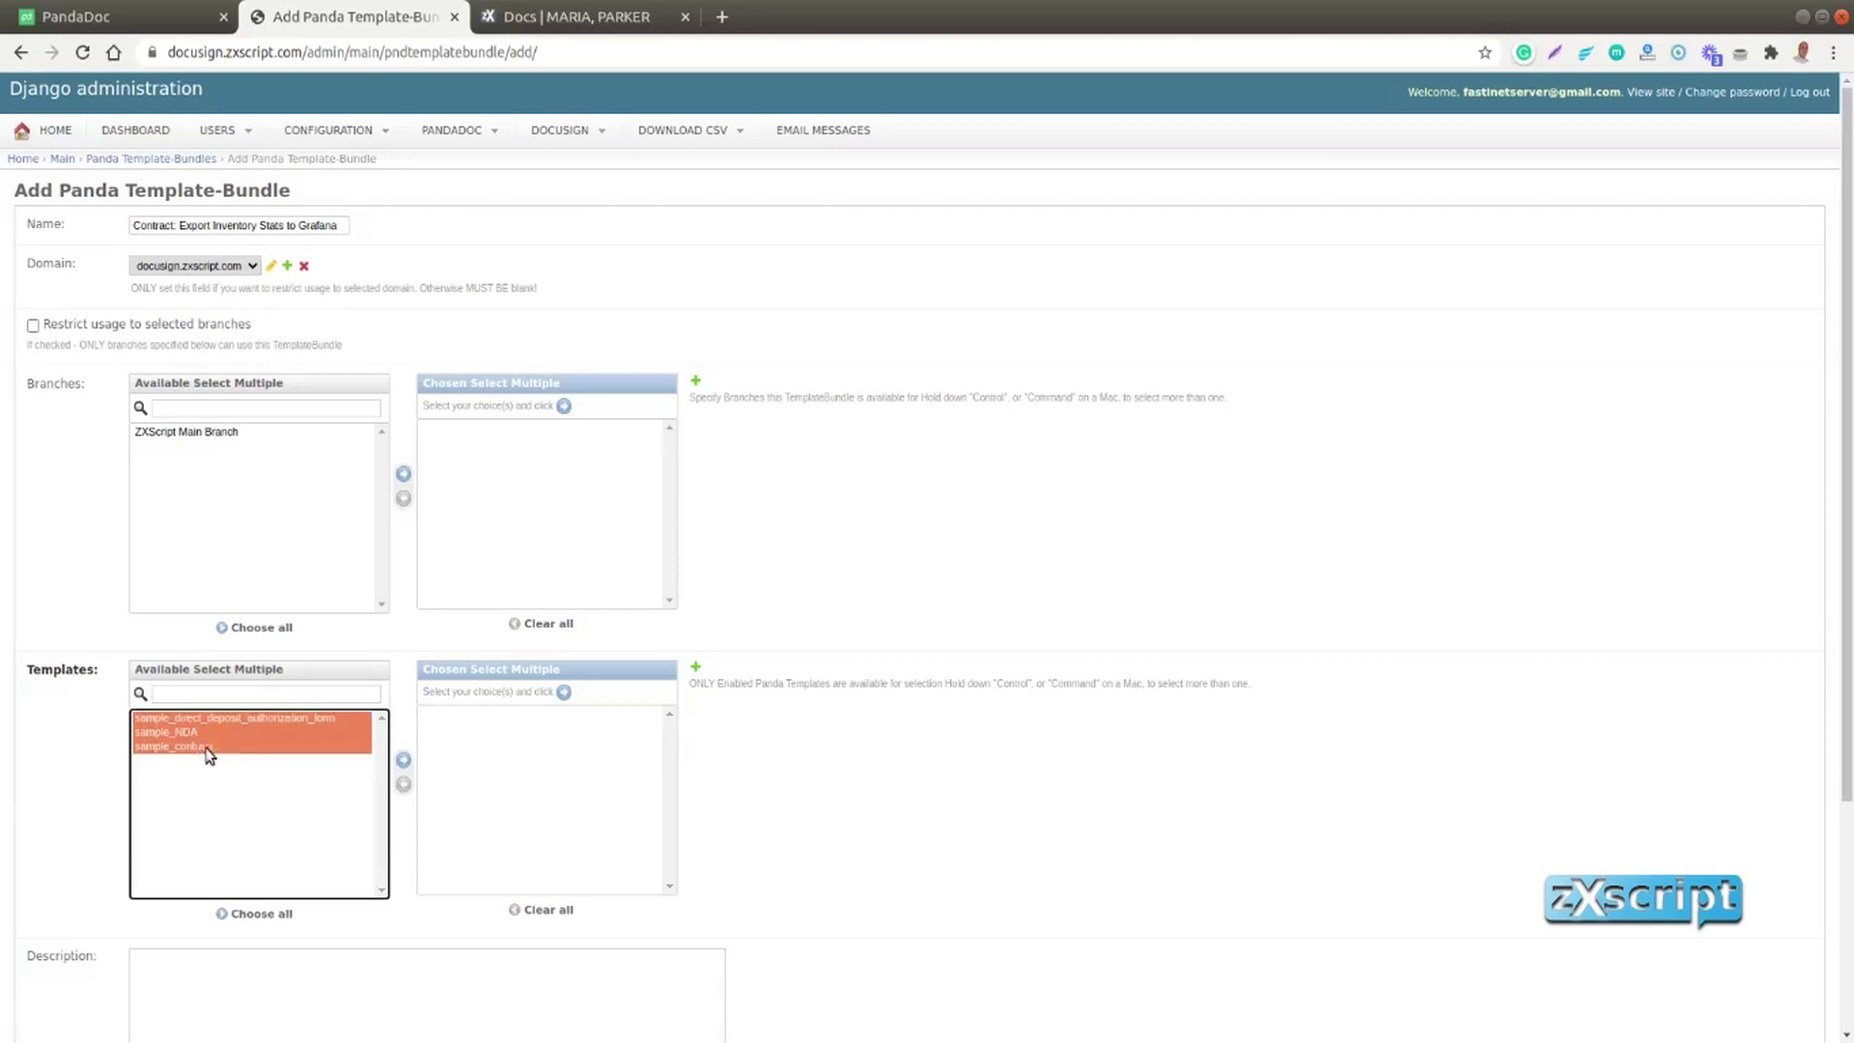
left_click(404, 761)
scroll(899, 824, "down", 3)
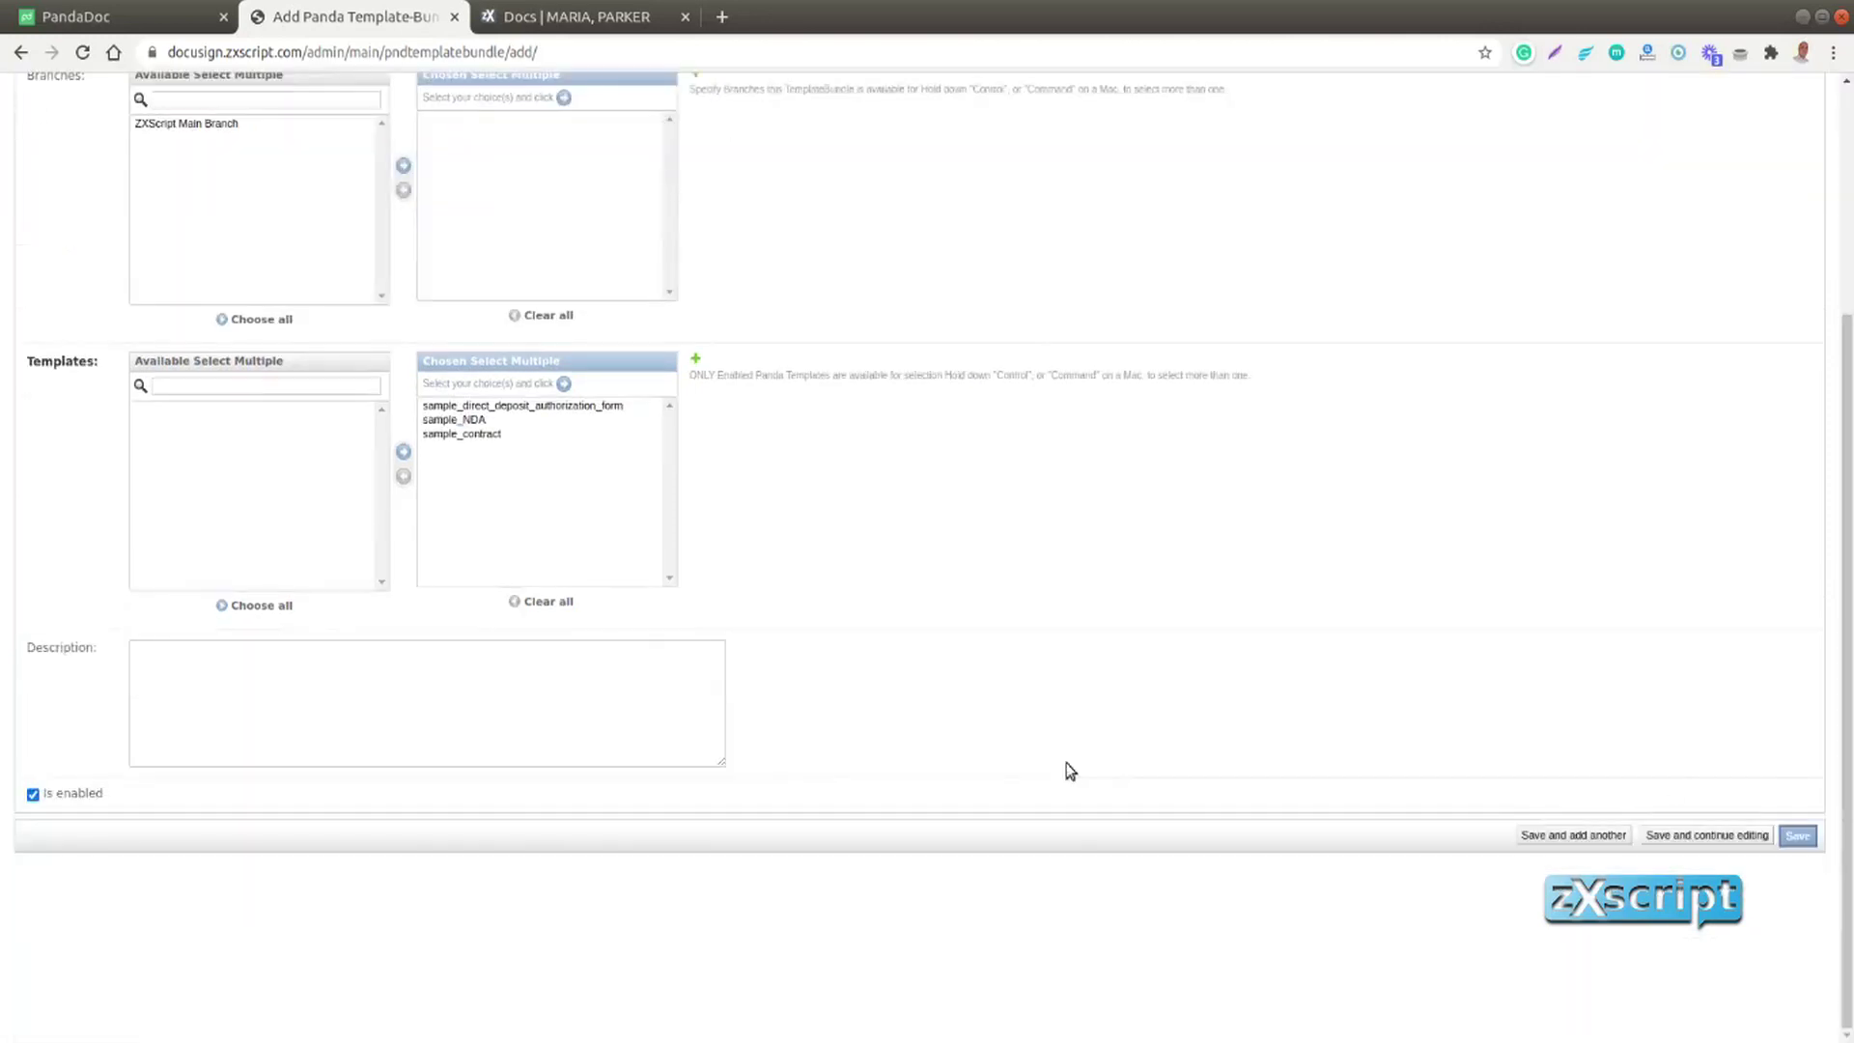
left_click(1798, 837)
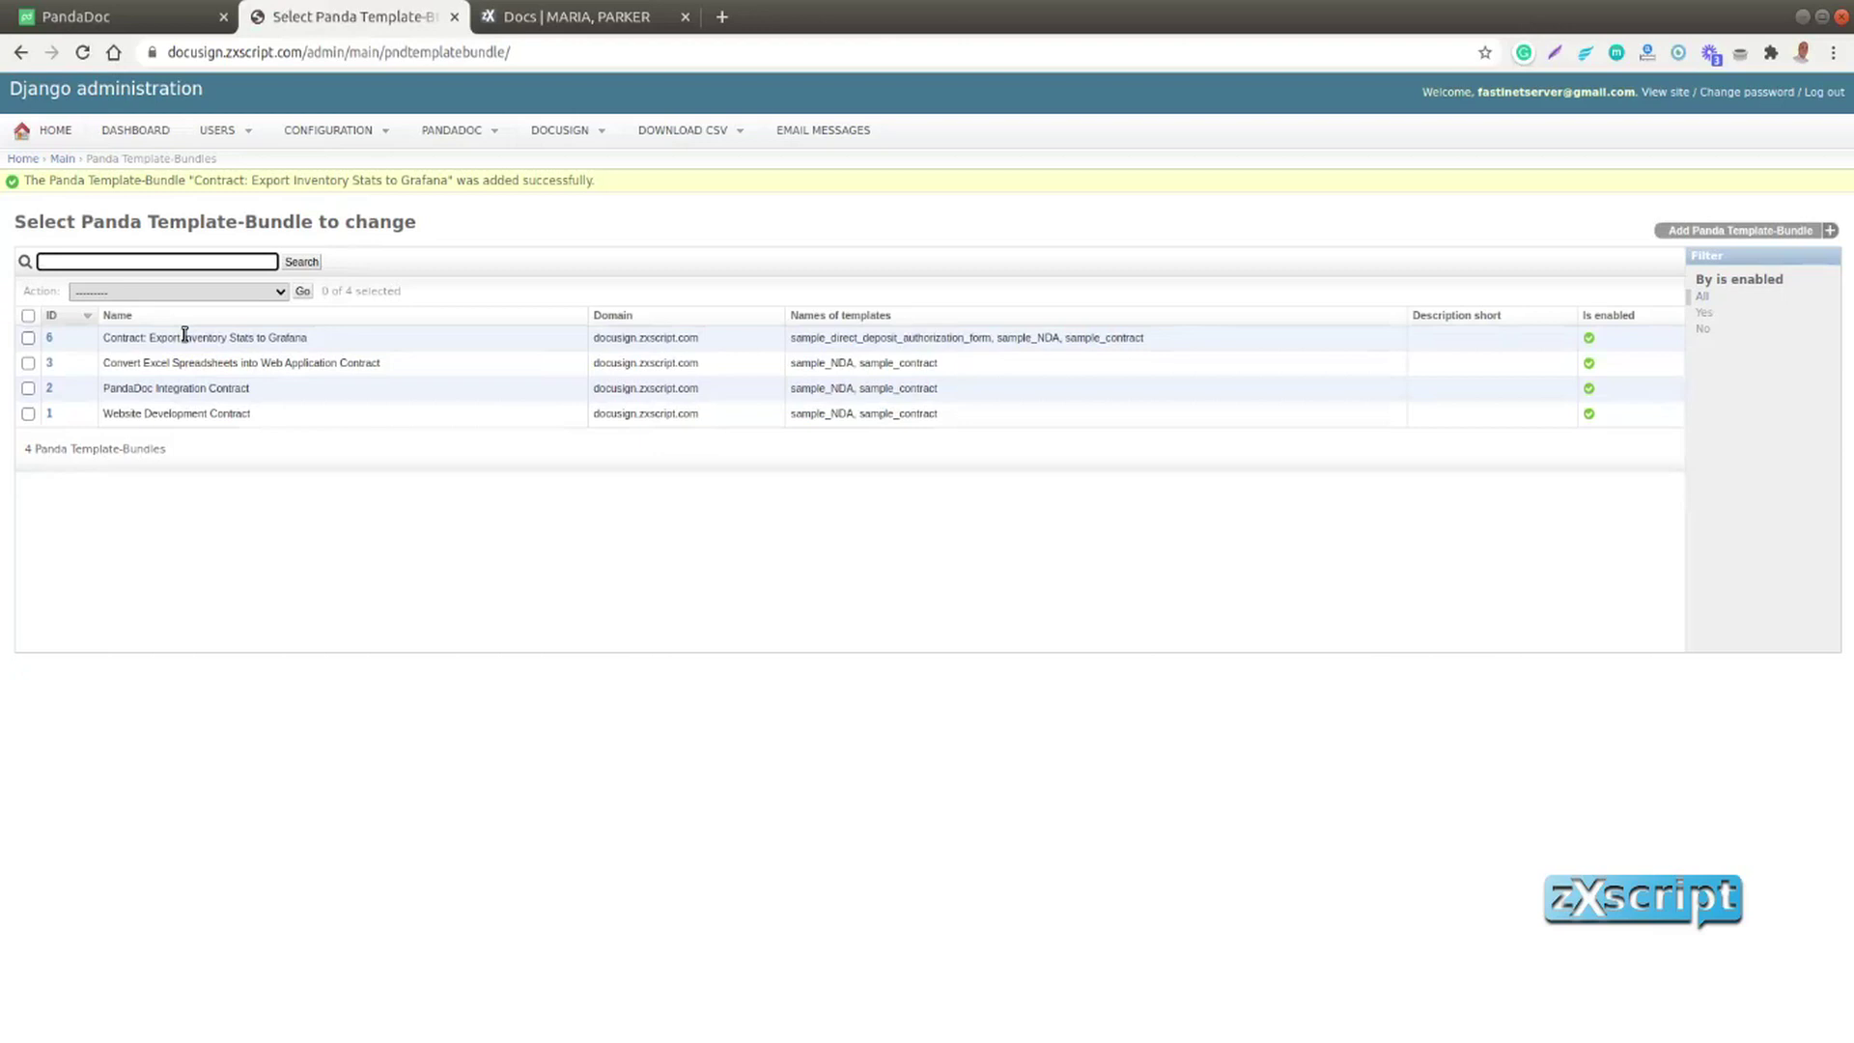
Back on the candidate's contracts page, add a new bundle slot
left_click(589, 16)
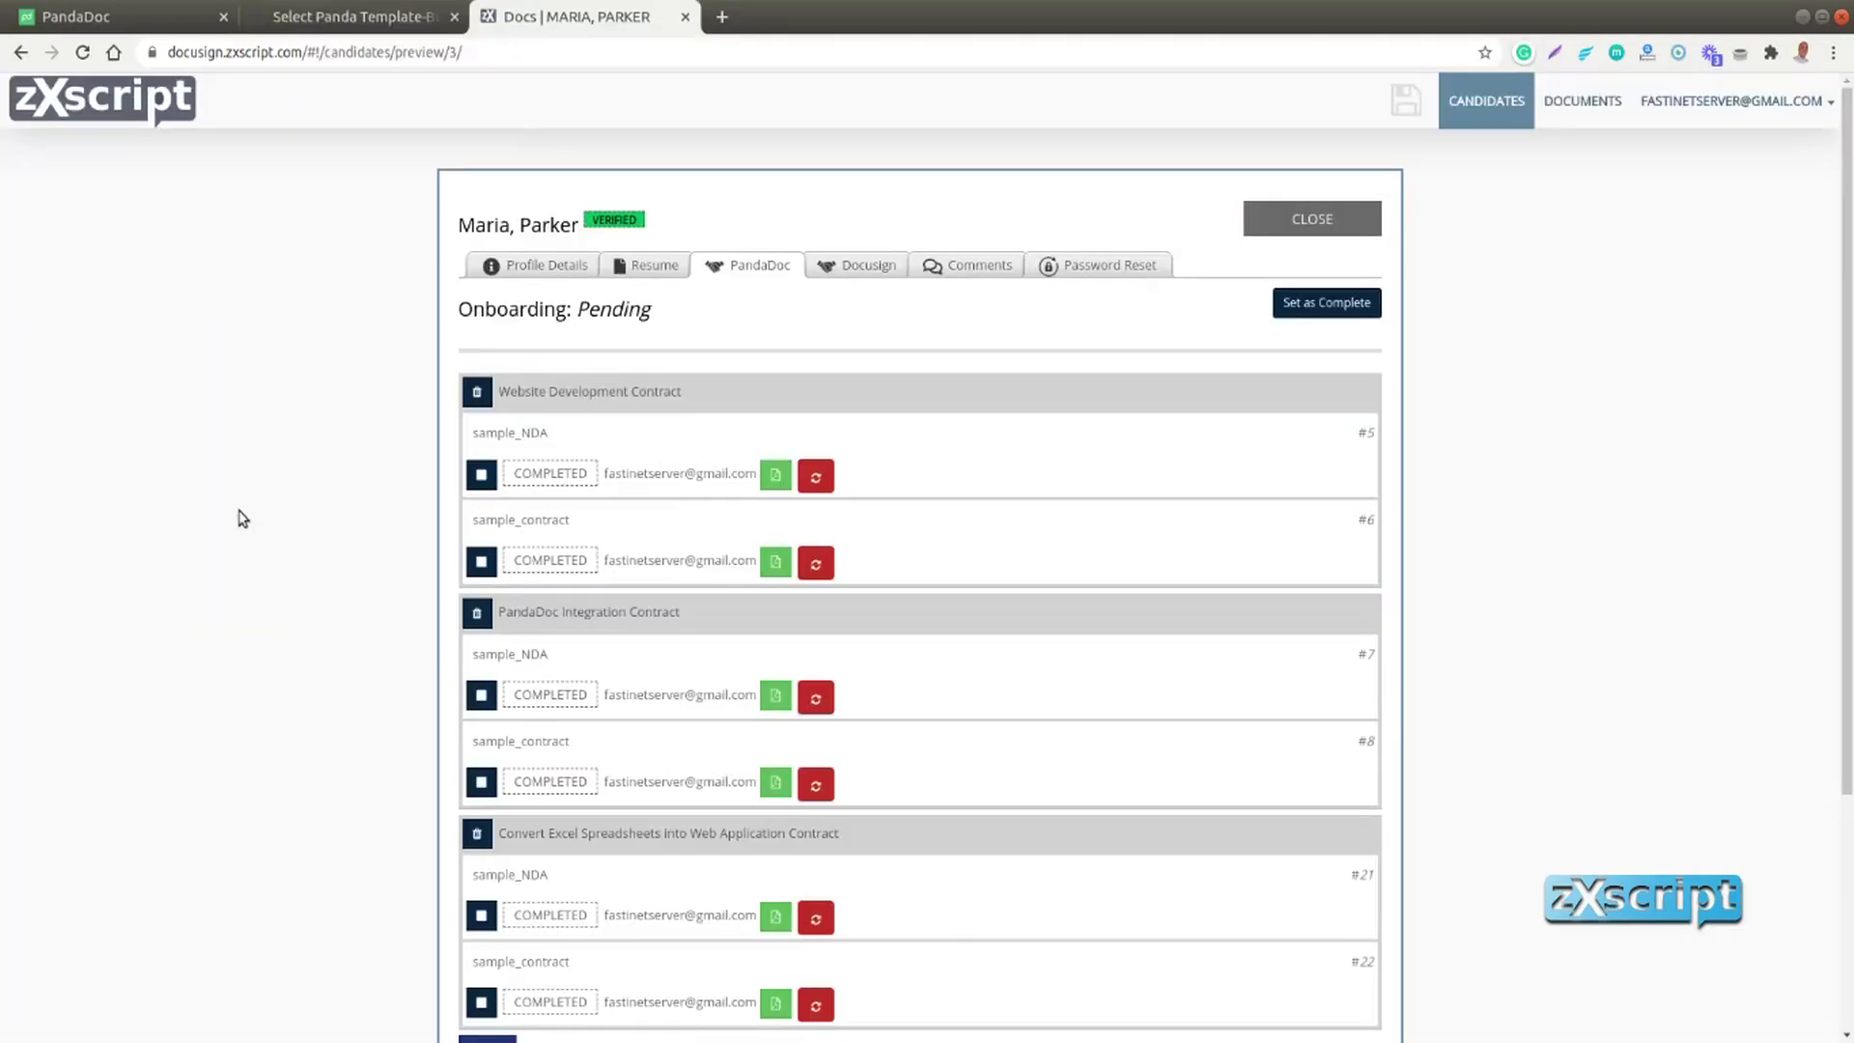
scroll(241, 519, "down", 3)
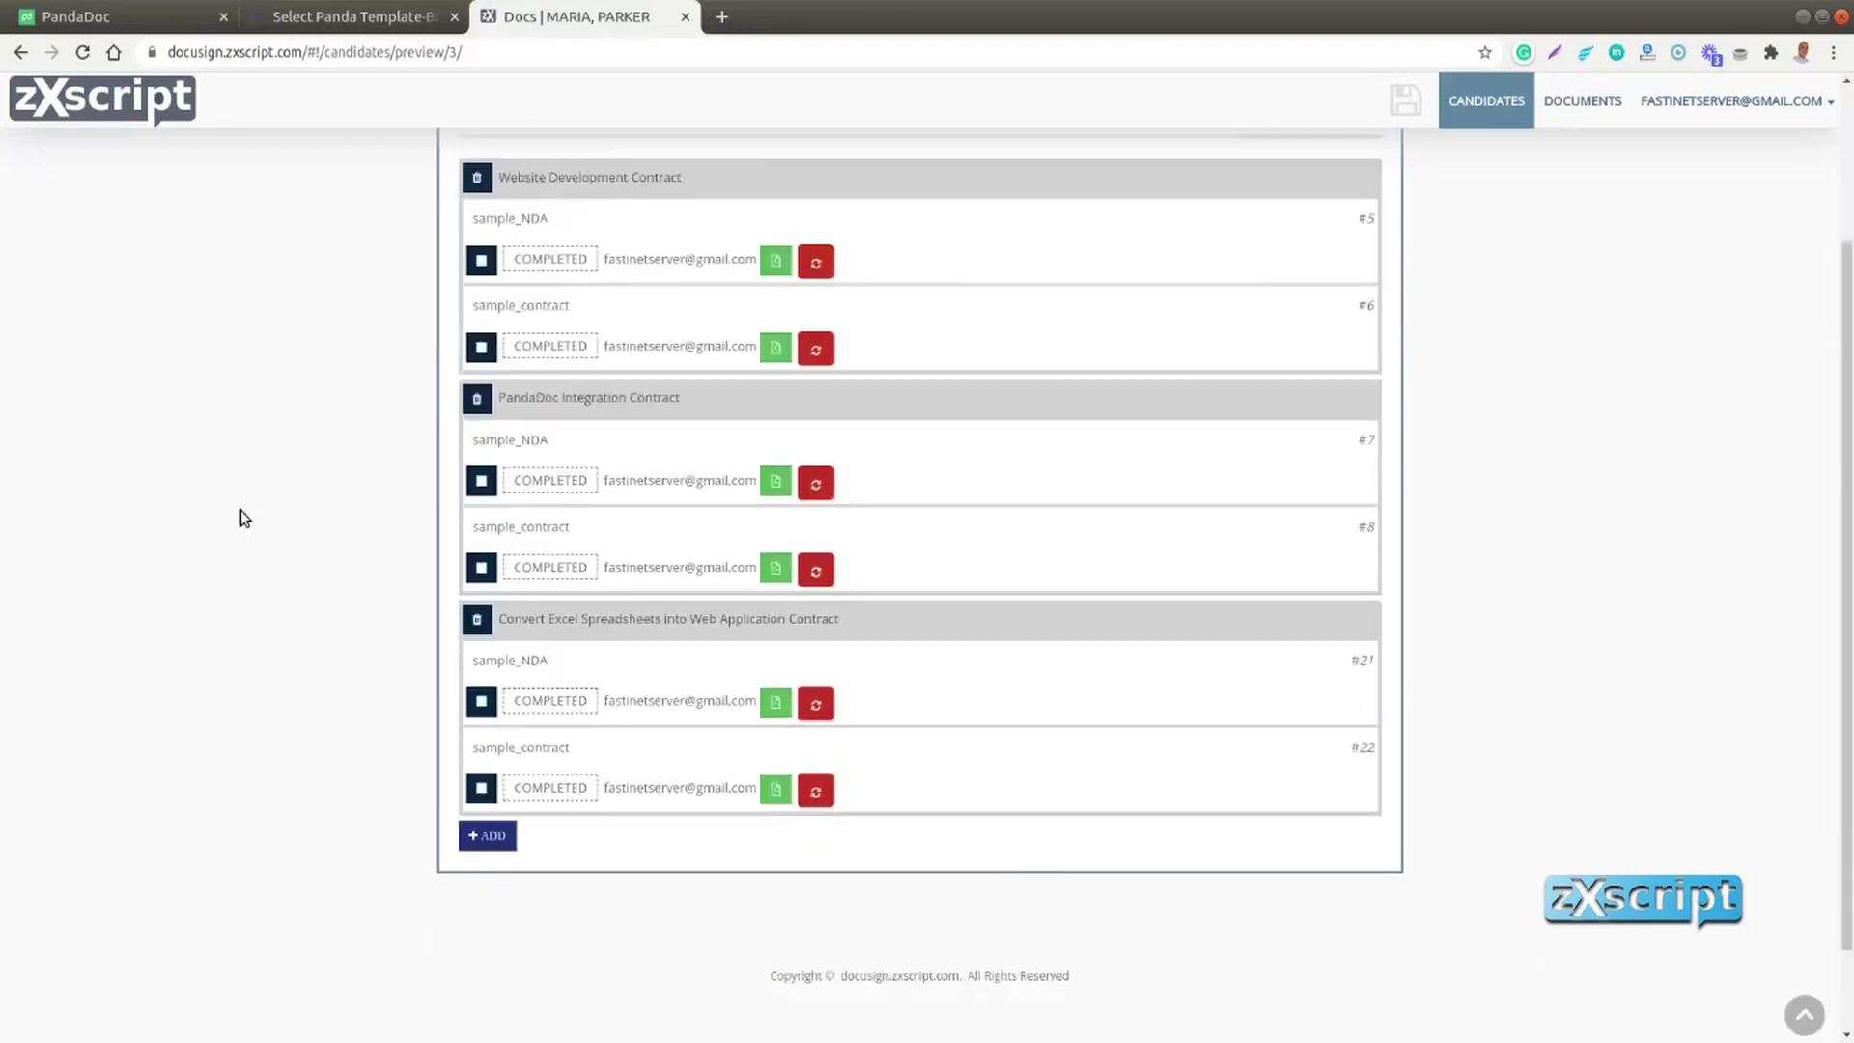
scroll(240, 512, "down", 2)
scroll(241, 517, "up", 3)
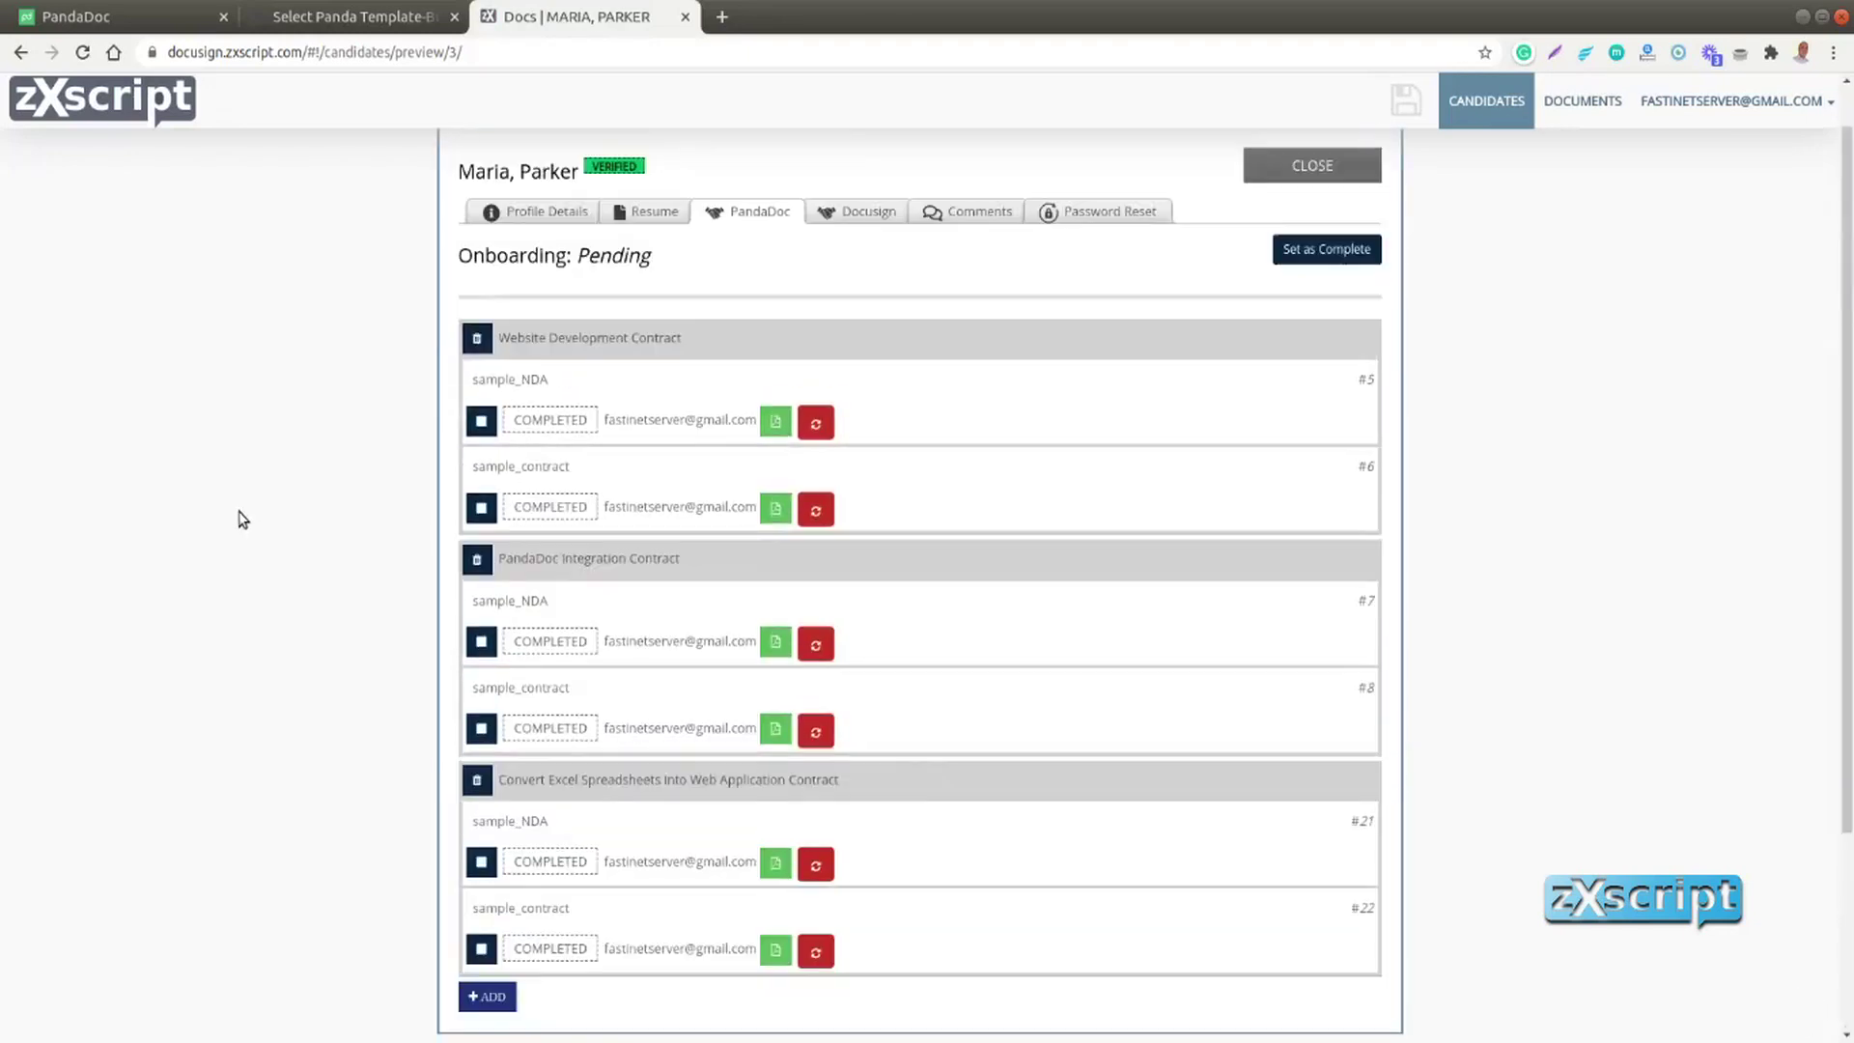
scroll(242, 519, "up", 1)
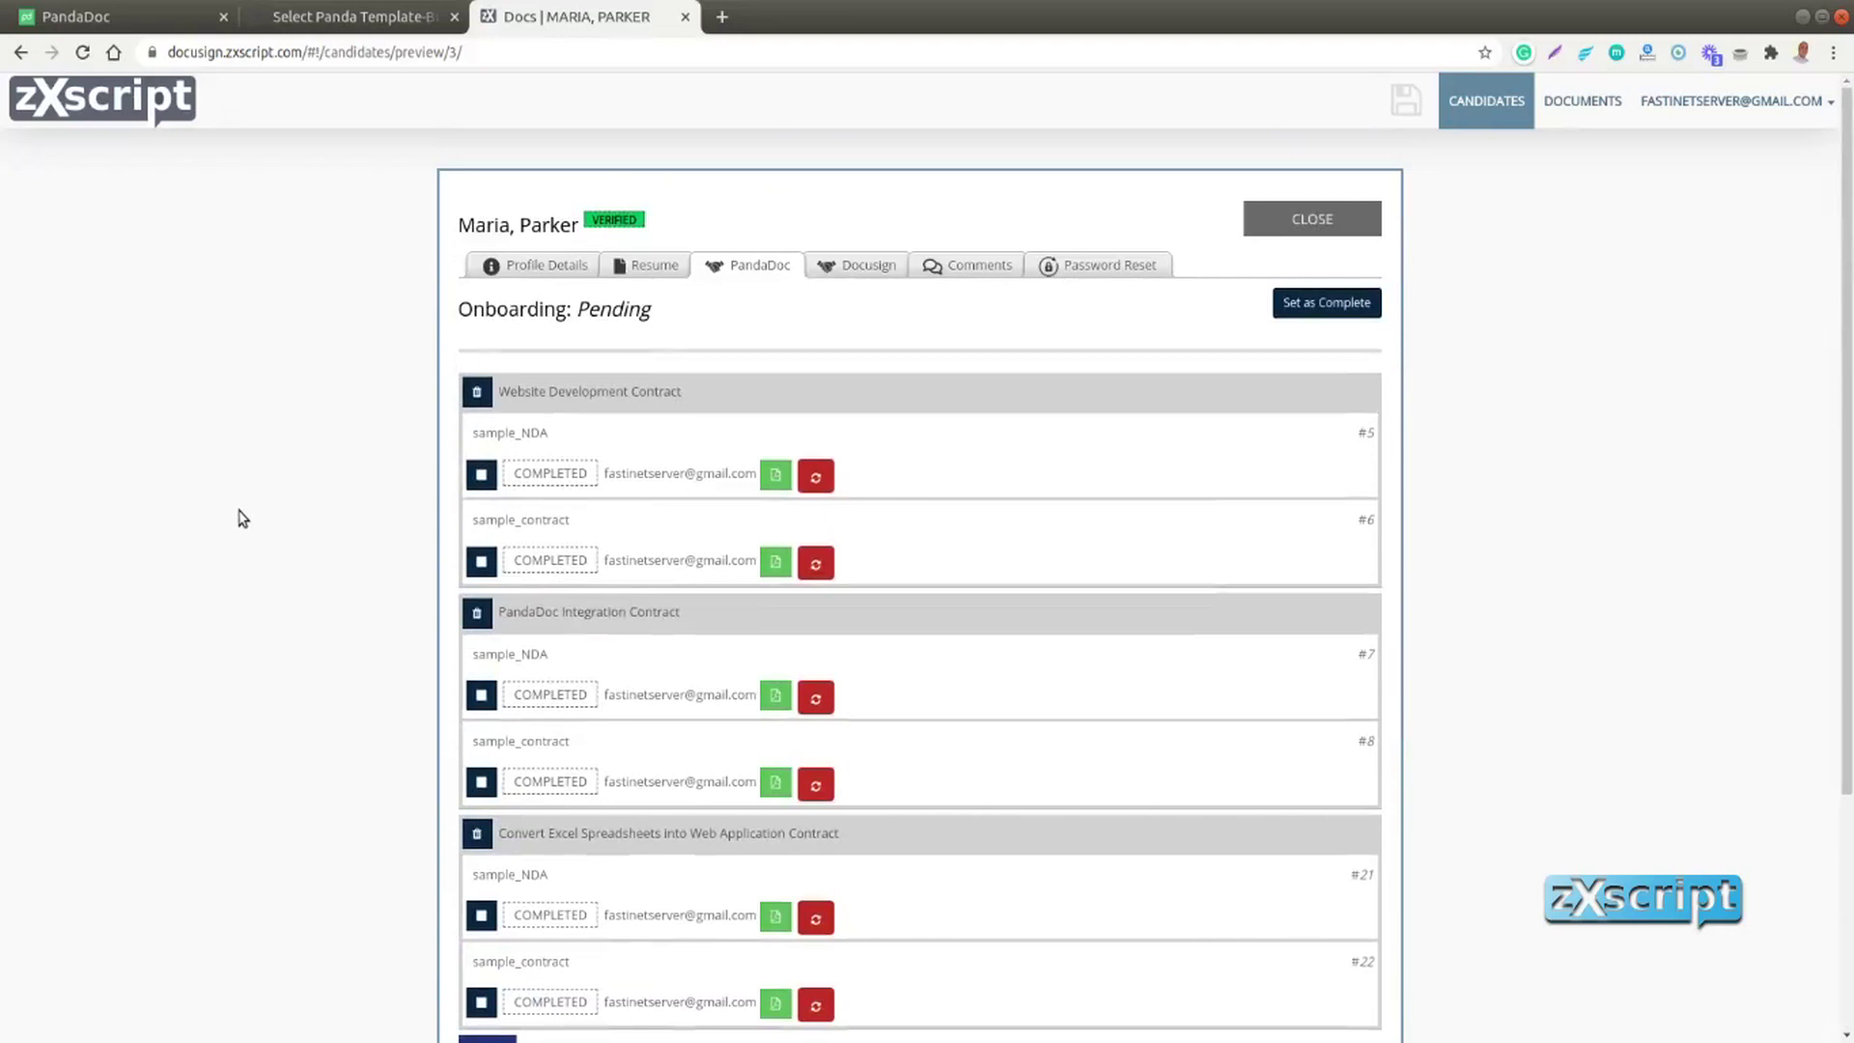
scroll(241, 519, "down", 3)
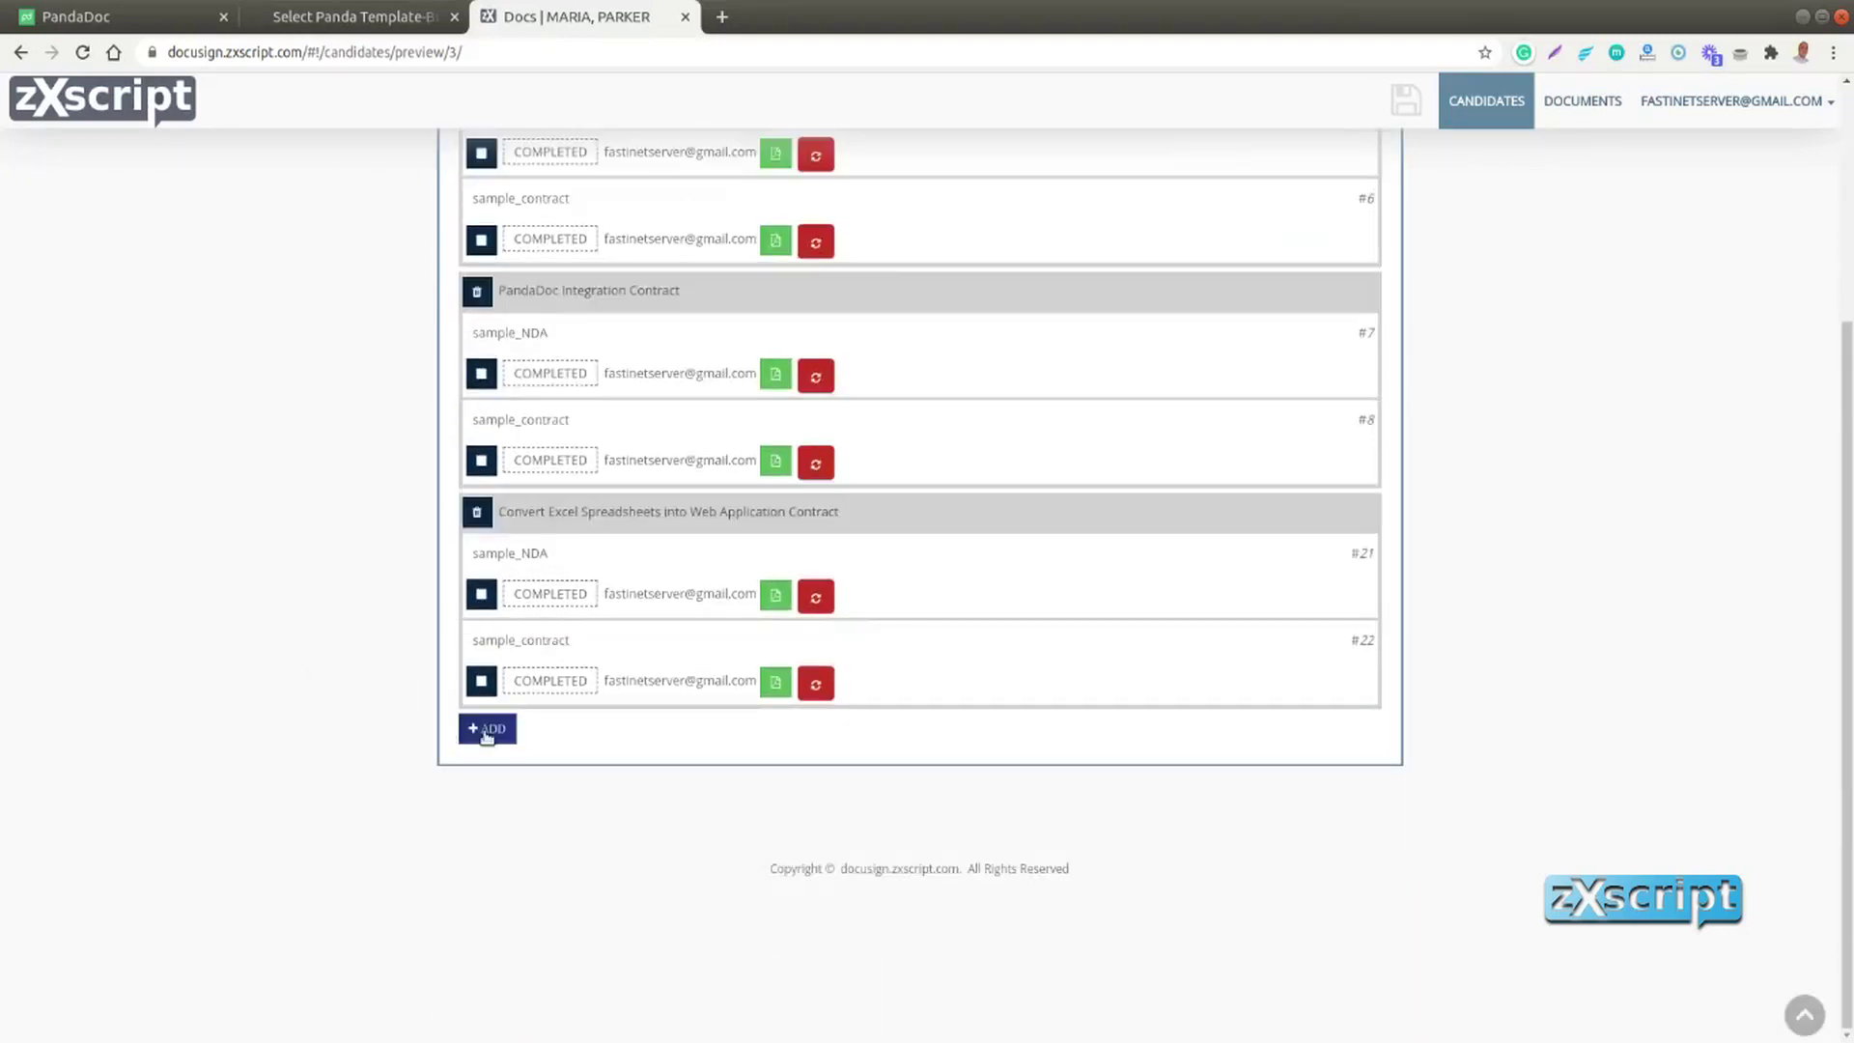
left_click(486, 731)
Assign the 'Contract: Export Inventory Stats to Grafana' bundle and send its documents to the hiree
left_click(675, 732)
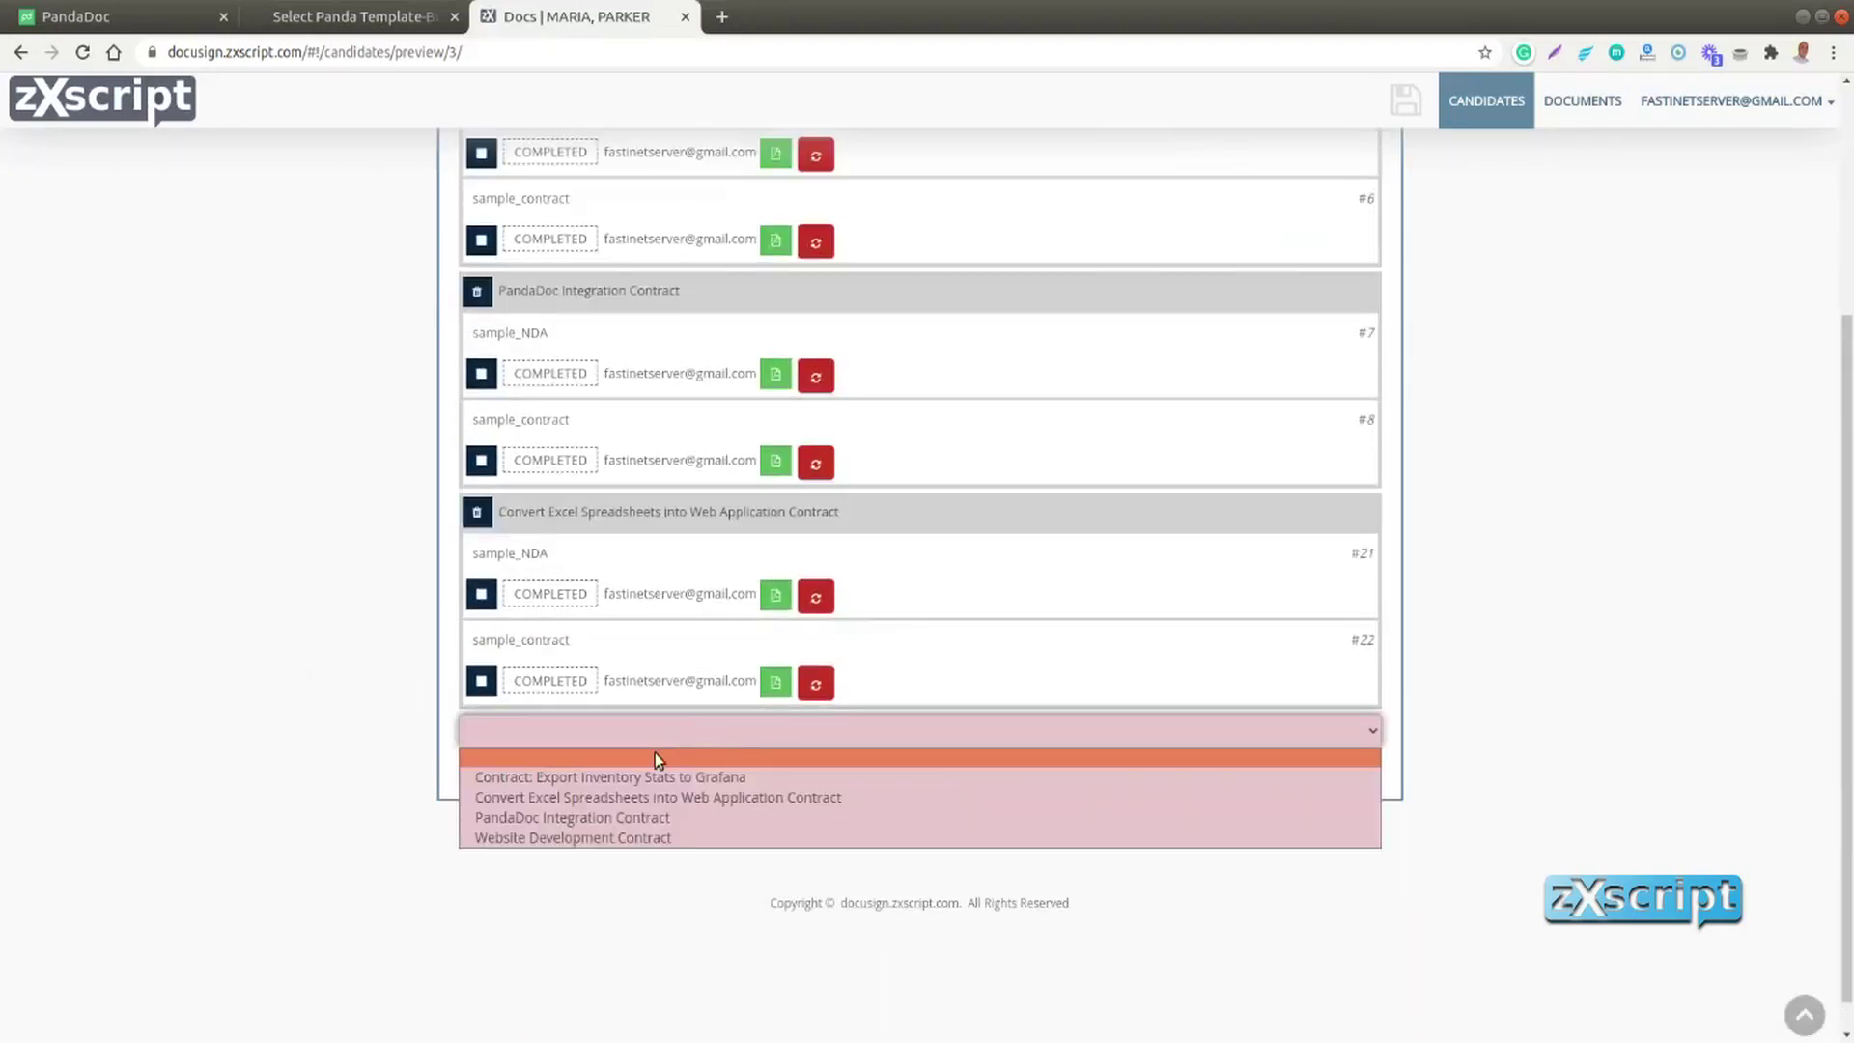
left_click(634, 776)
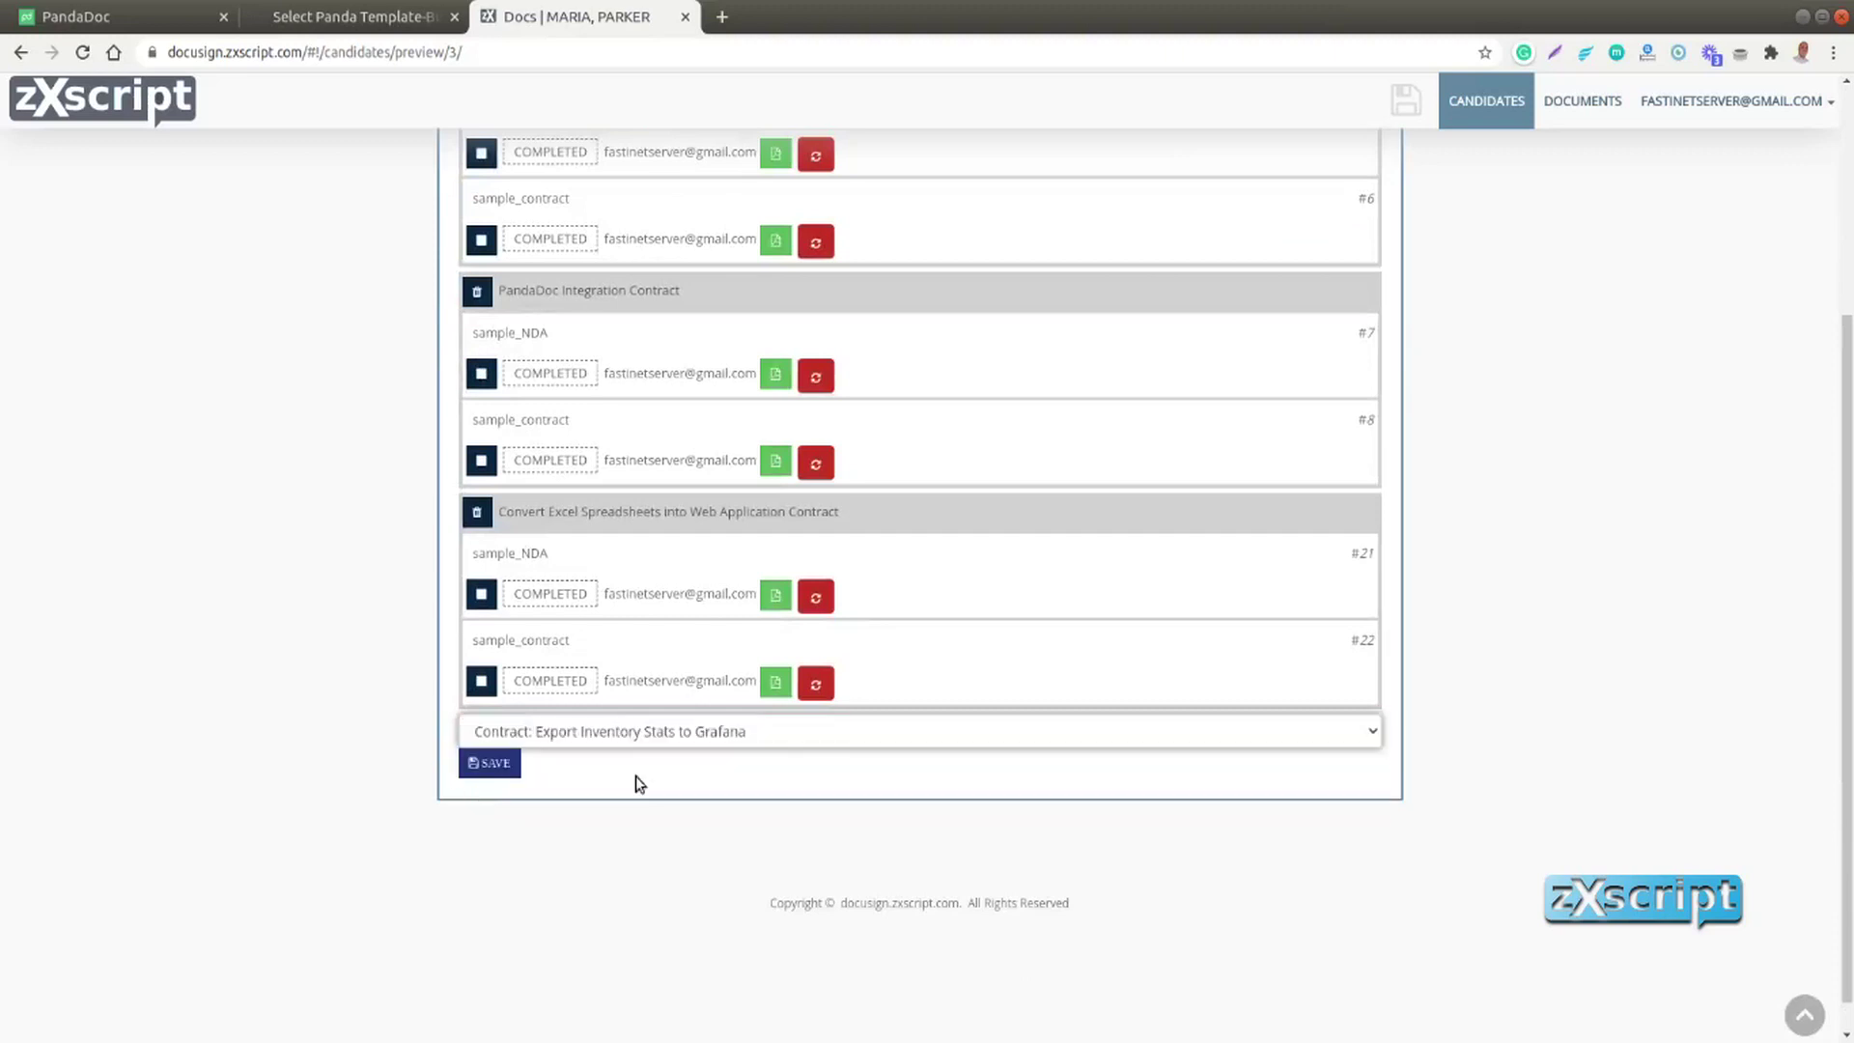
left_click(495, 771)
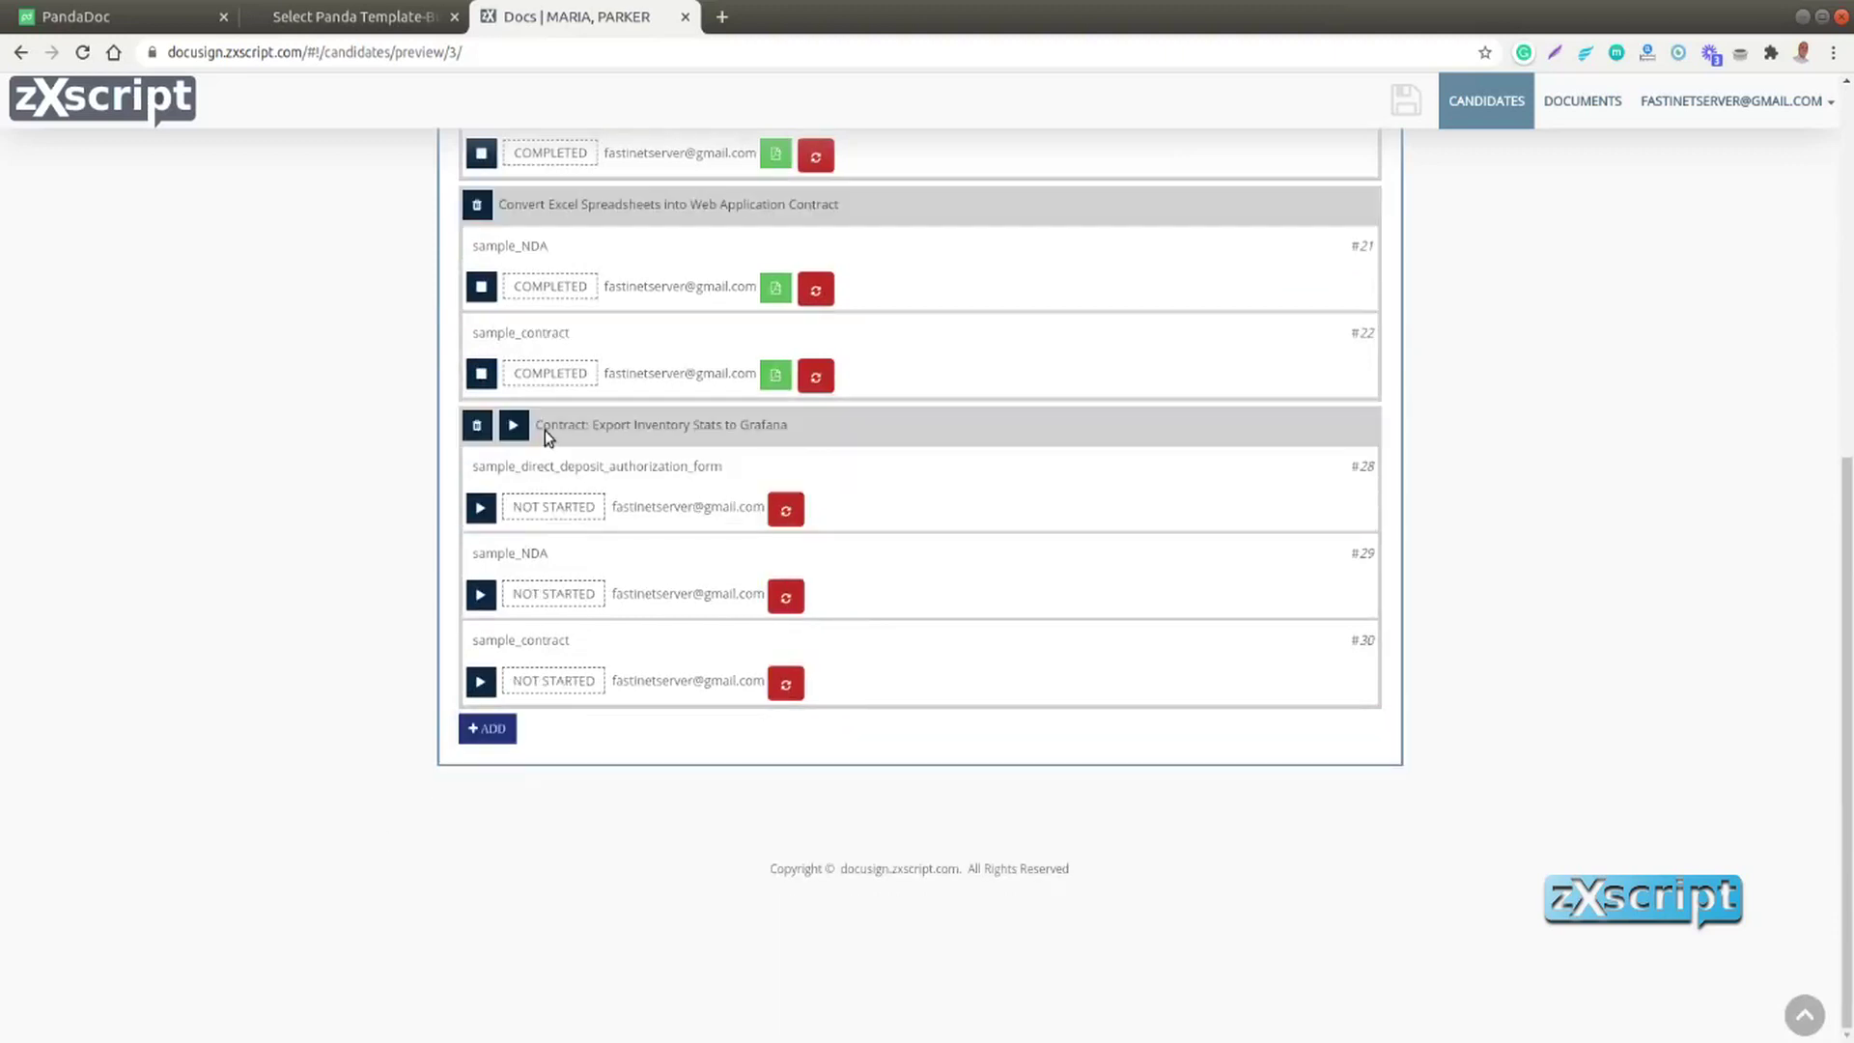
left_click(513, 426)
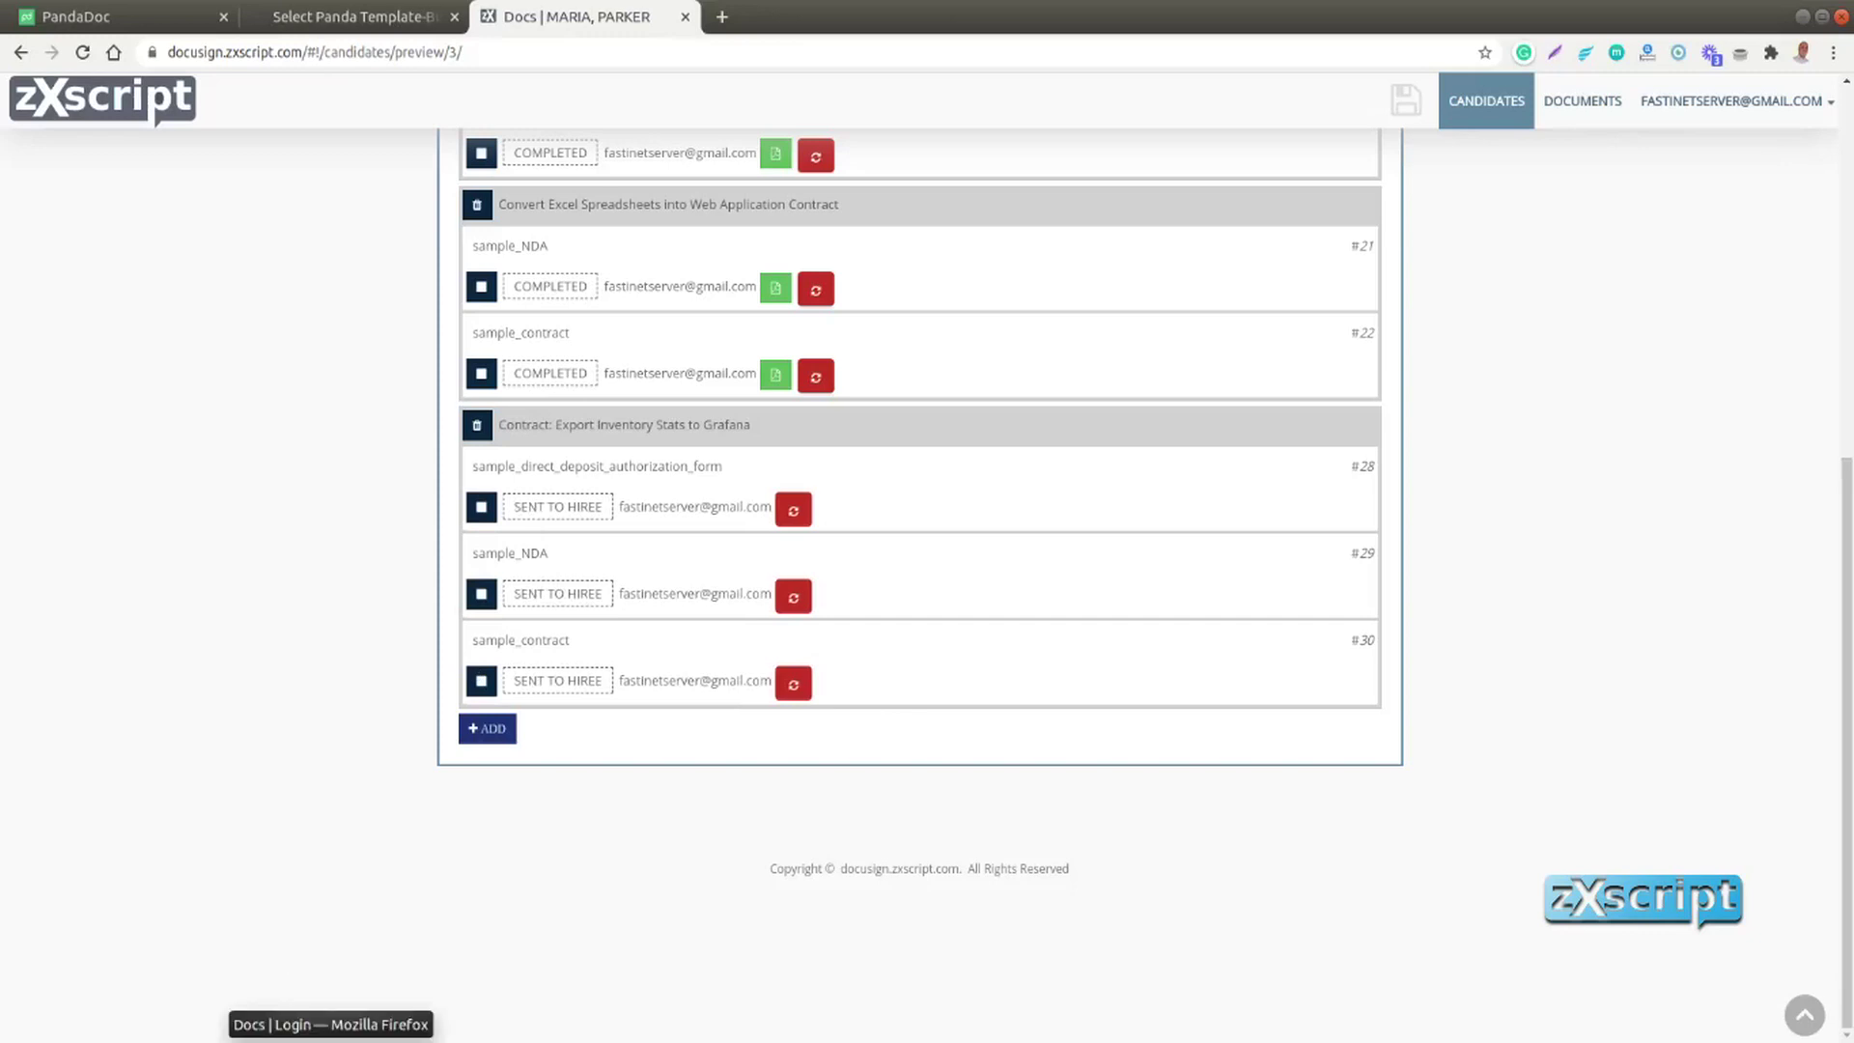
Sign in as the candidate and open the Grafana direct deposit form for signing
left_click(330, 1028)
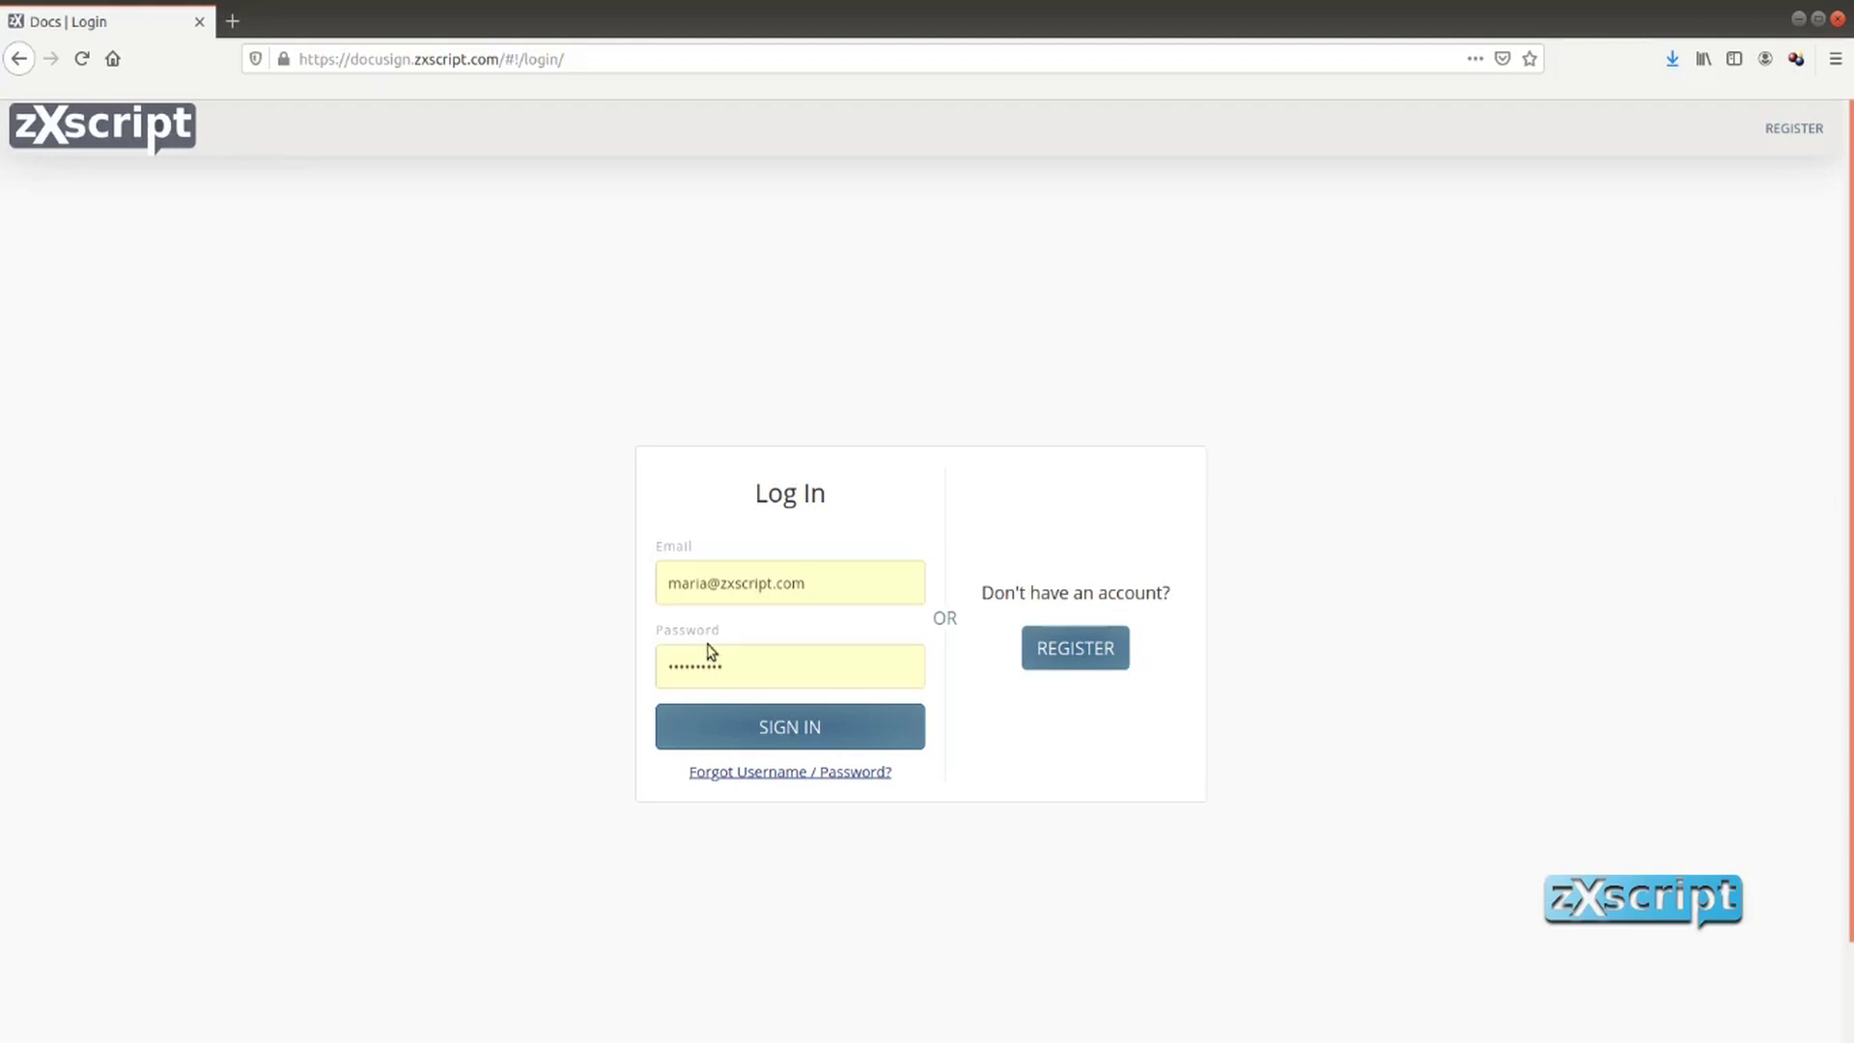
left_click(796, 725)
right_click(796, 722)
left_click(1636, 576)
scroll(1585, 666, "down", 5)
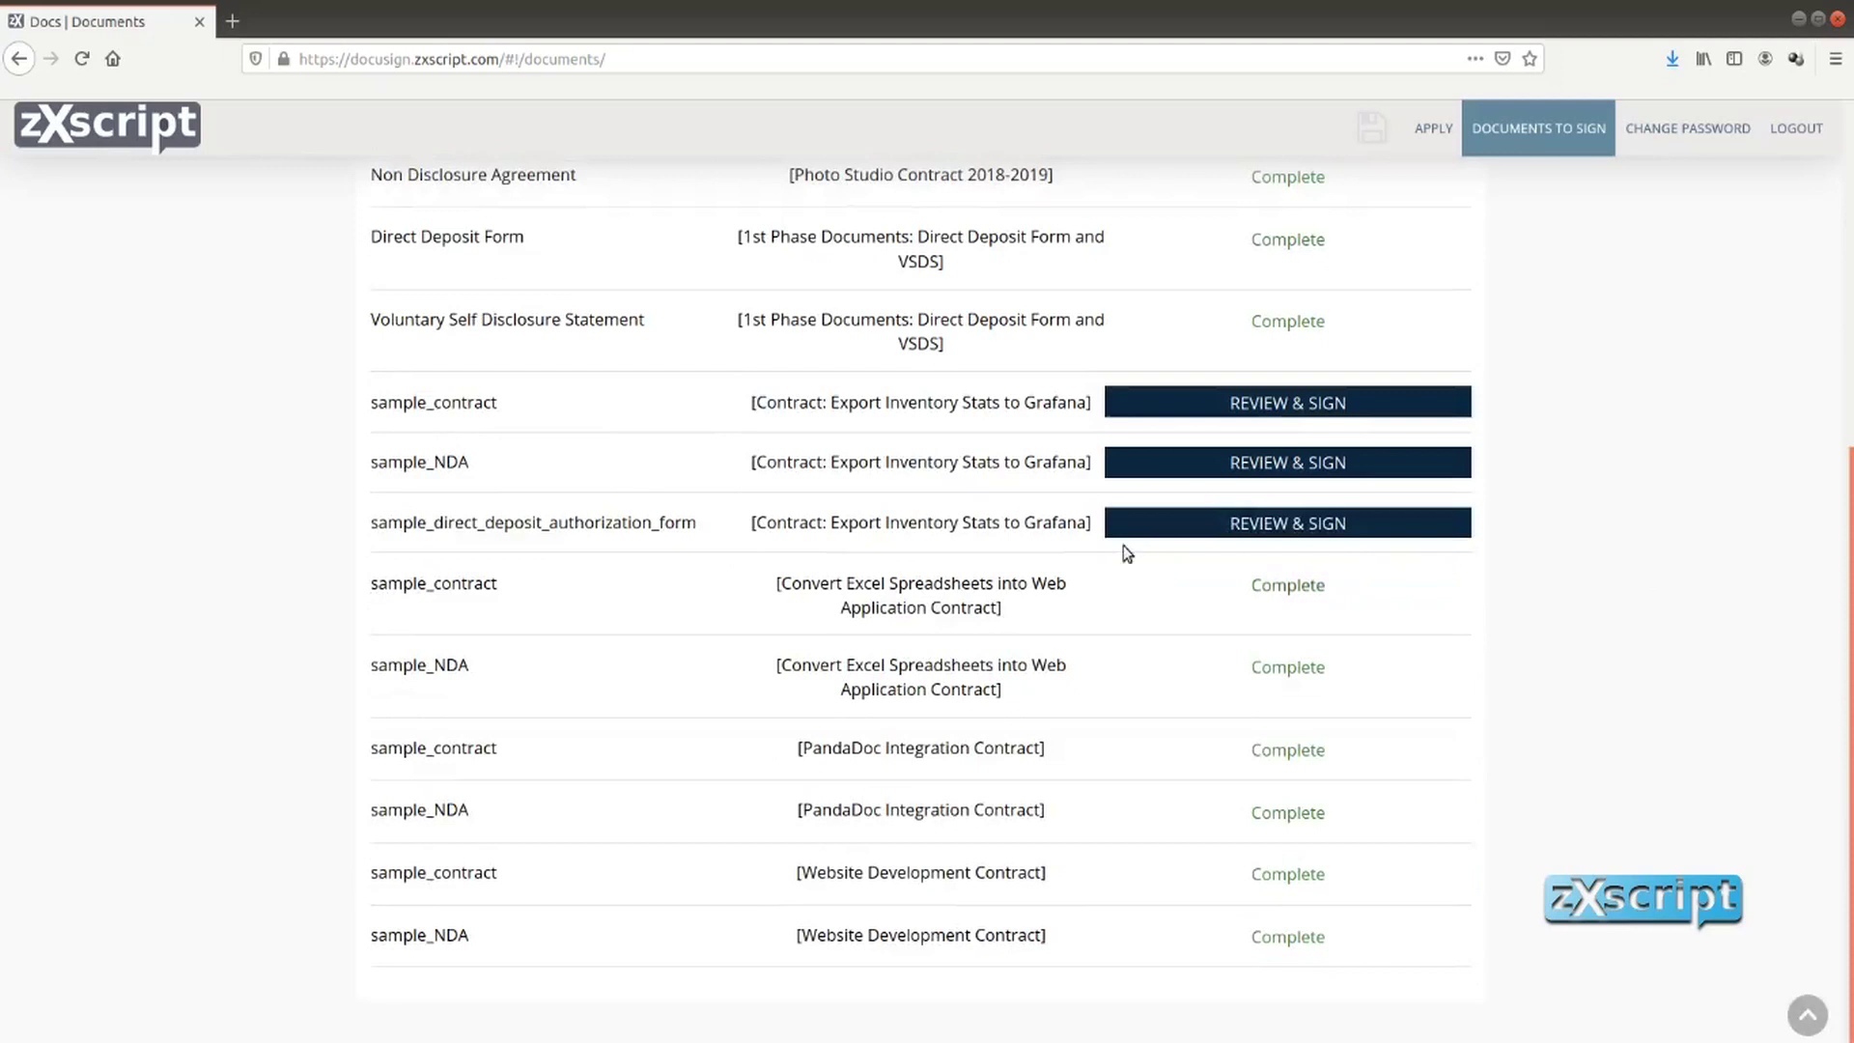
left_click(1273, 524)
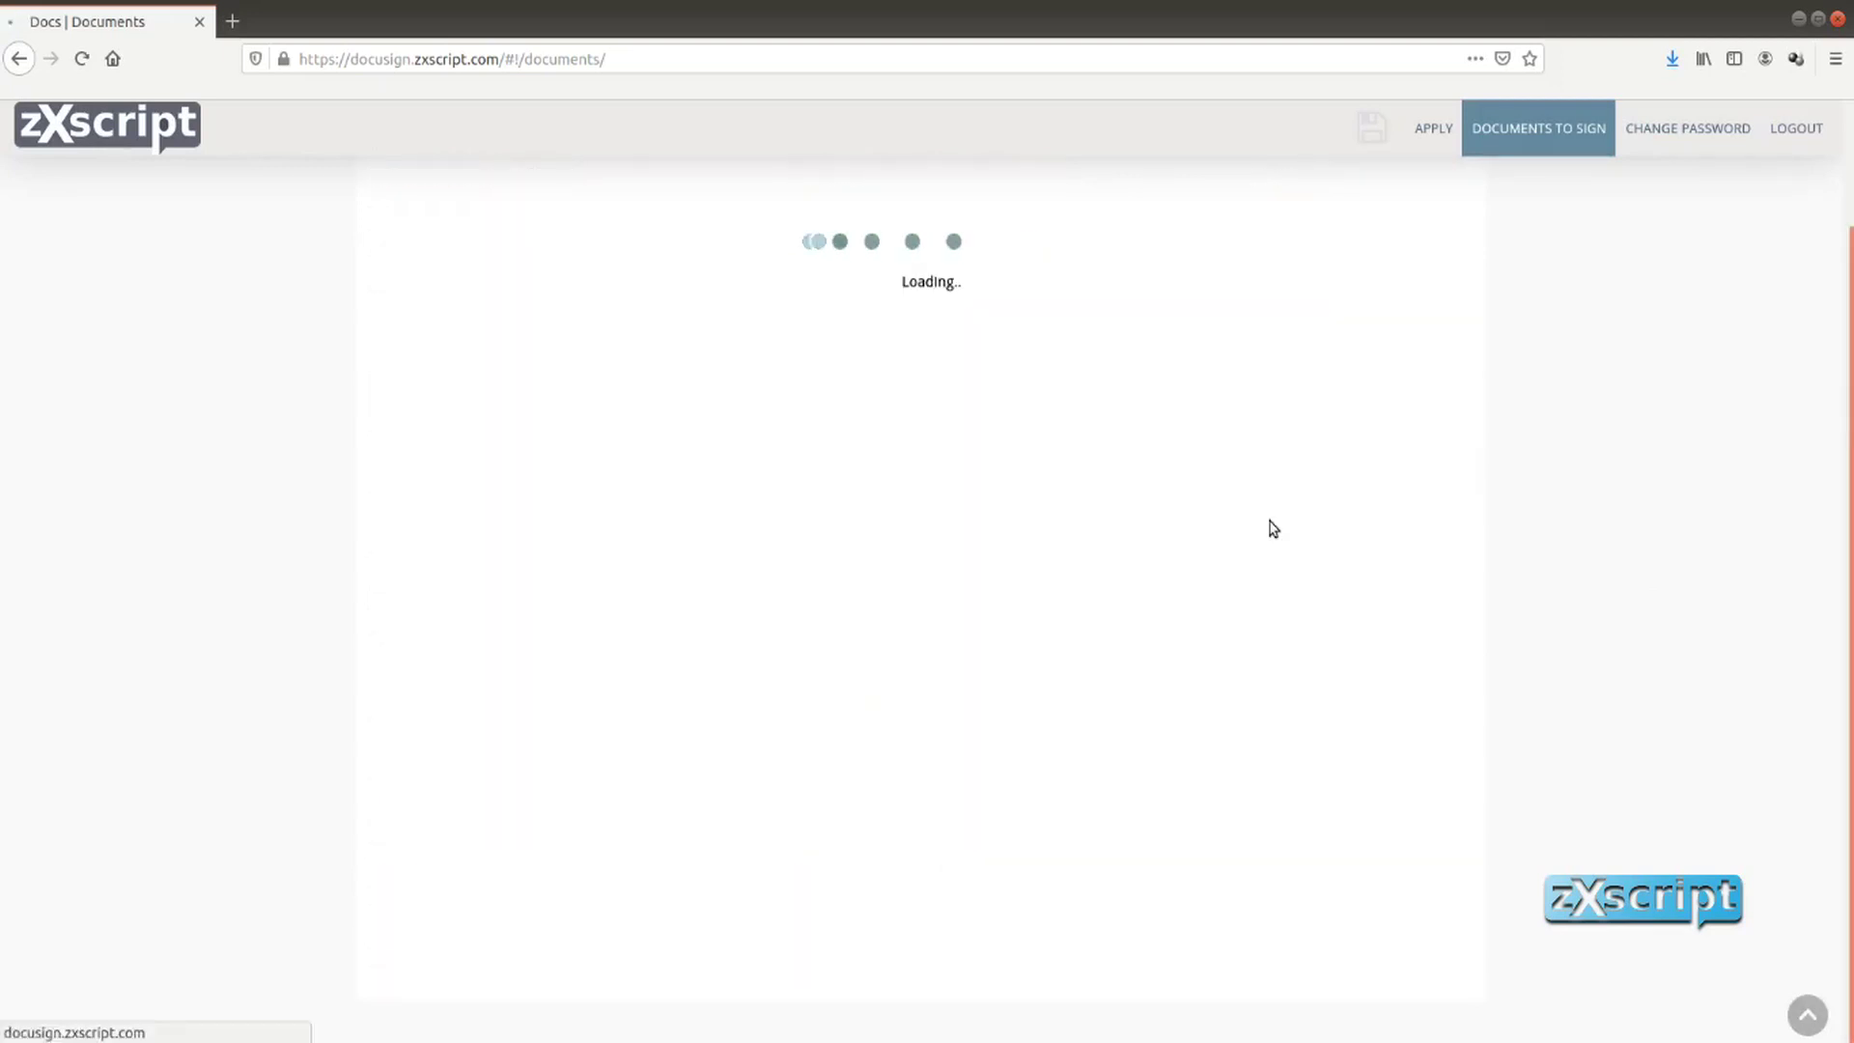
Enter bank Chase, city New York and state NY, then return to the admin record
scroll(1164, 570, "down", 1)
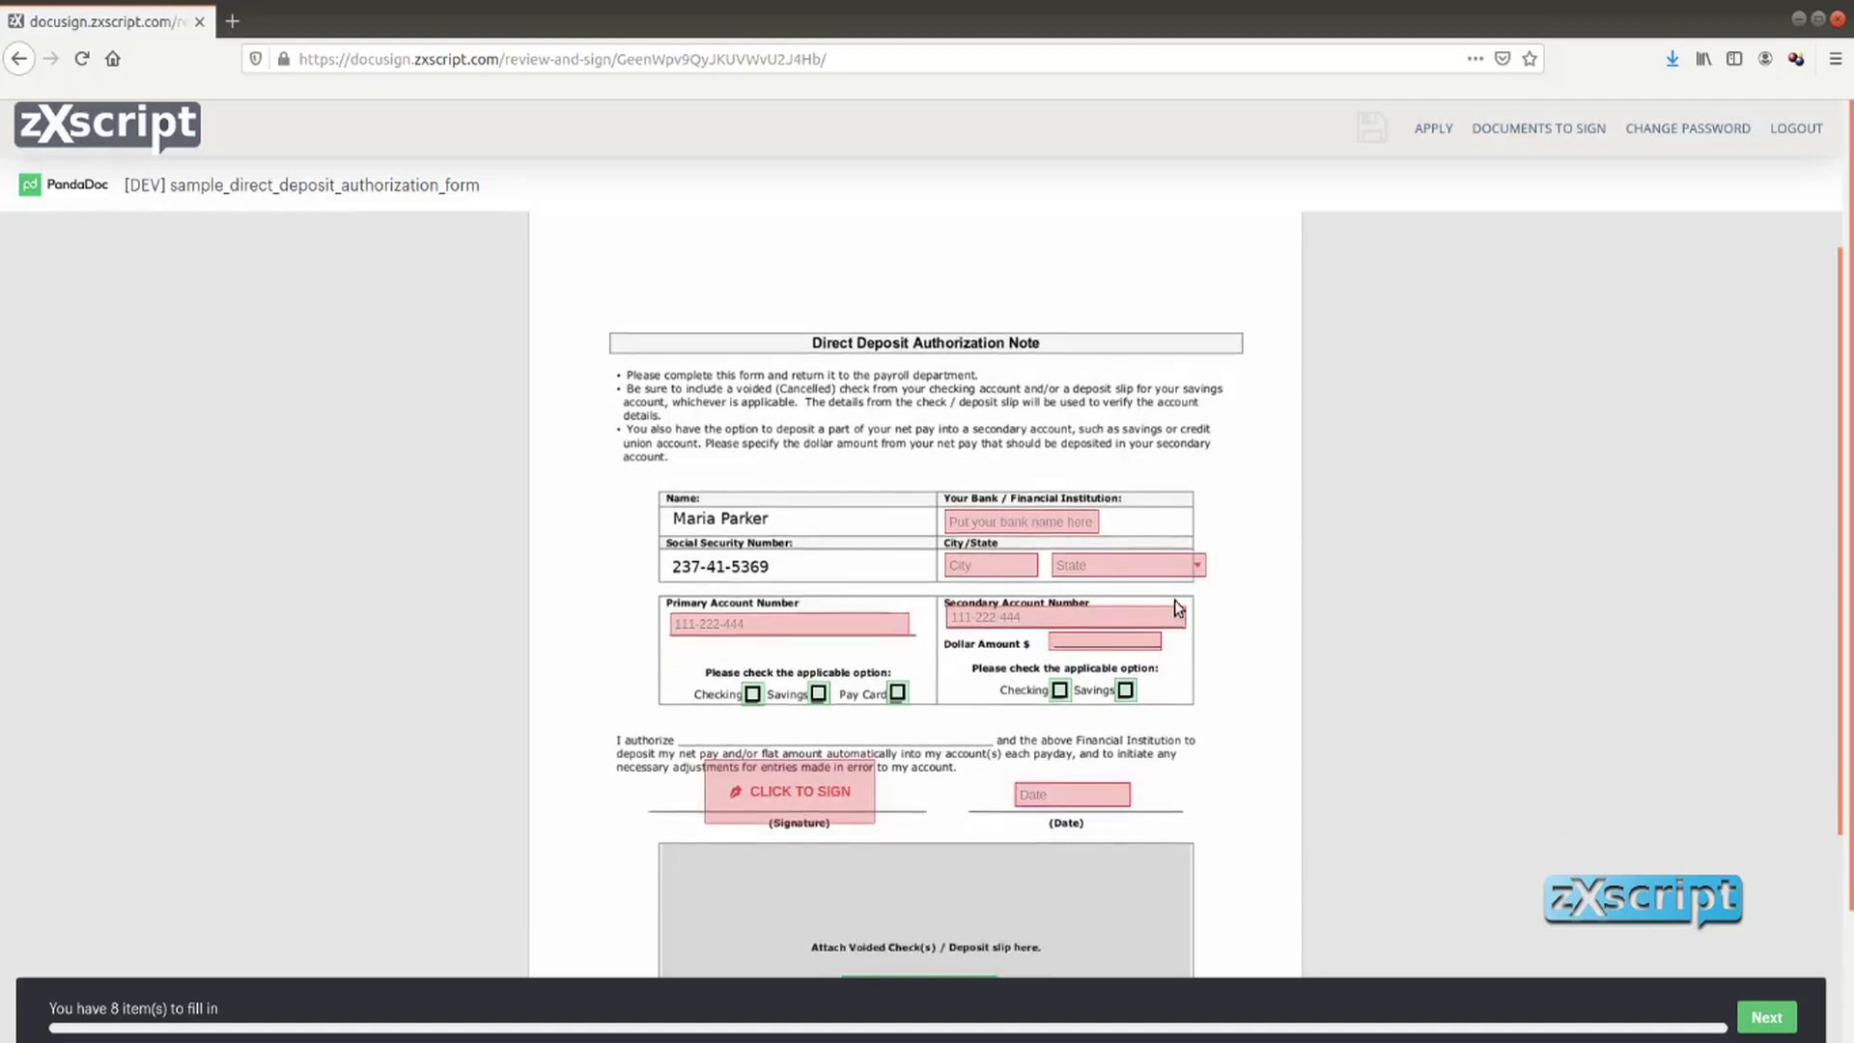
left_click(969, 471)
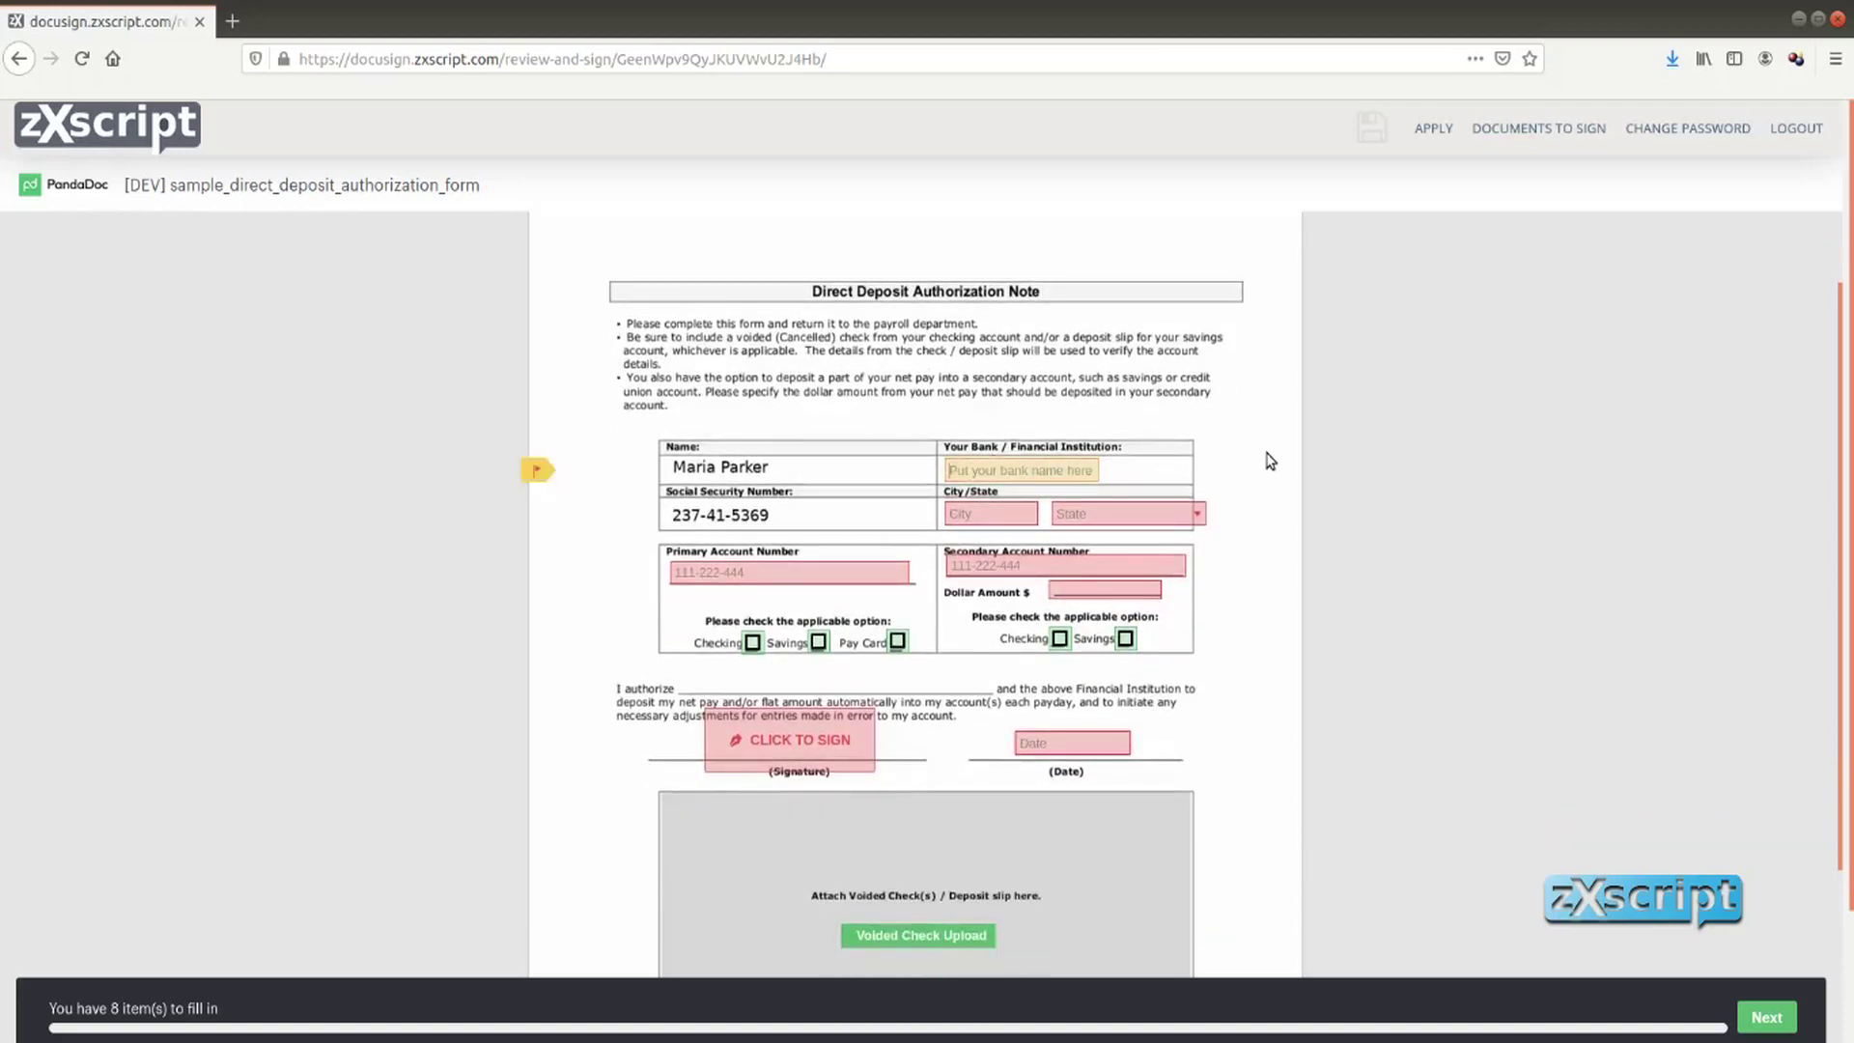
type("Chase")
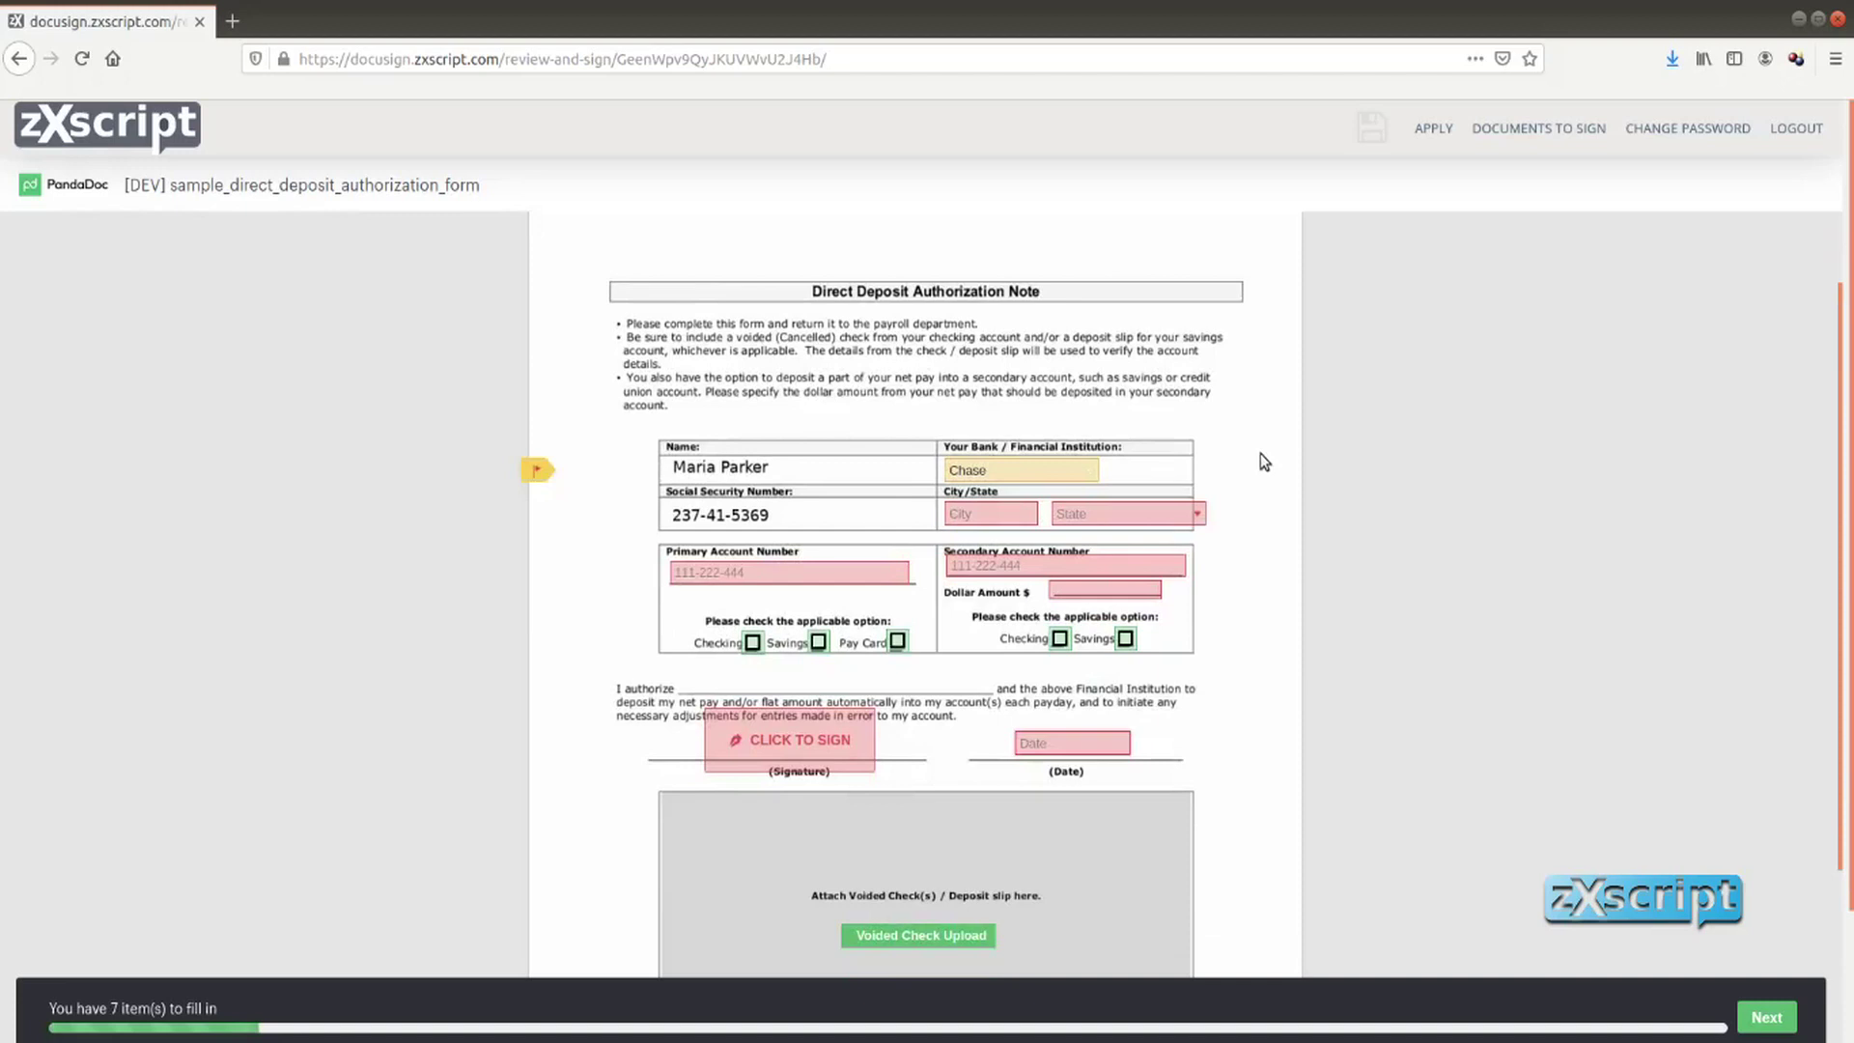
left_click(981, 510)
type("New York")
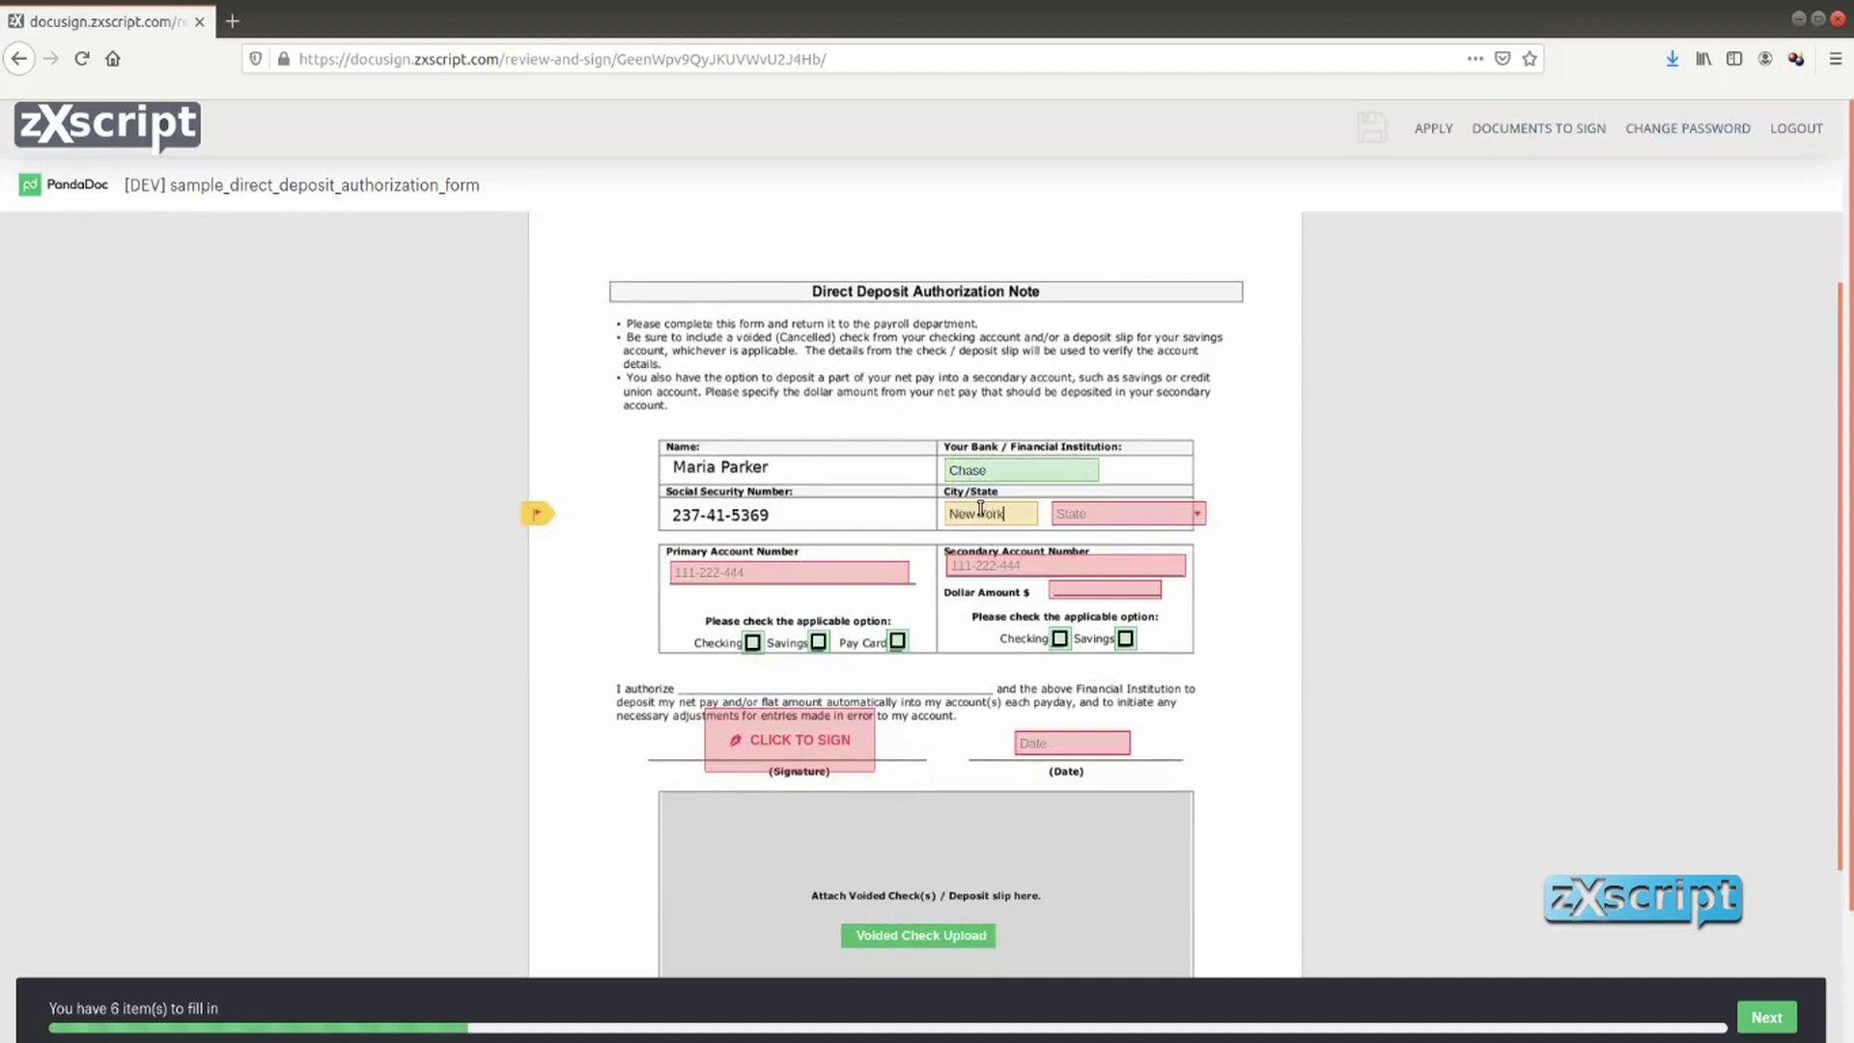
left_click(1087, 517)
left_click(1173, 560)
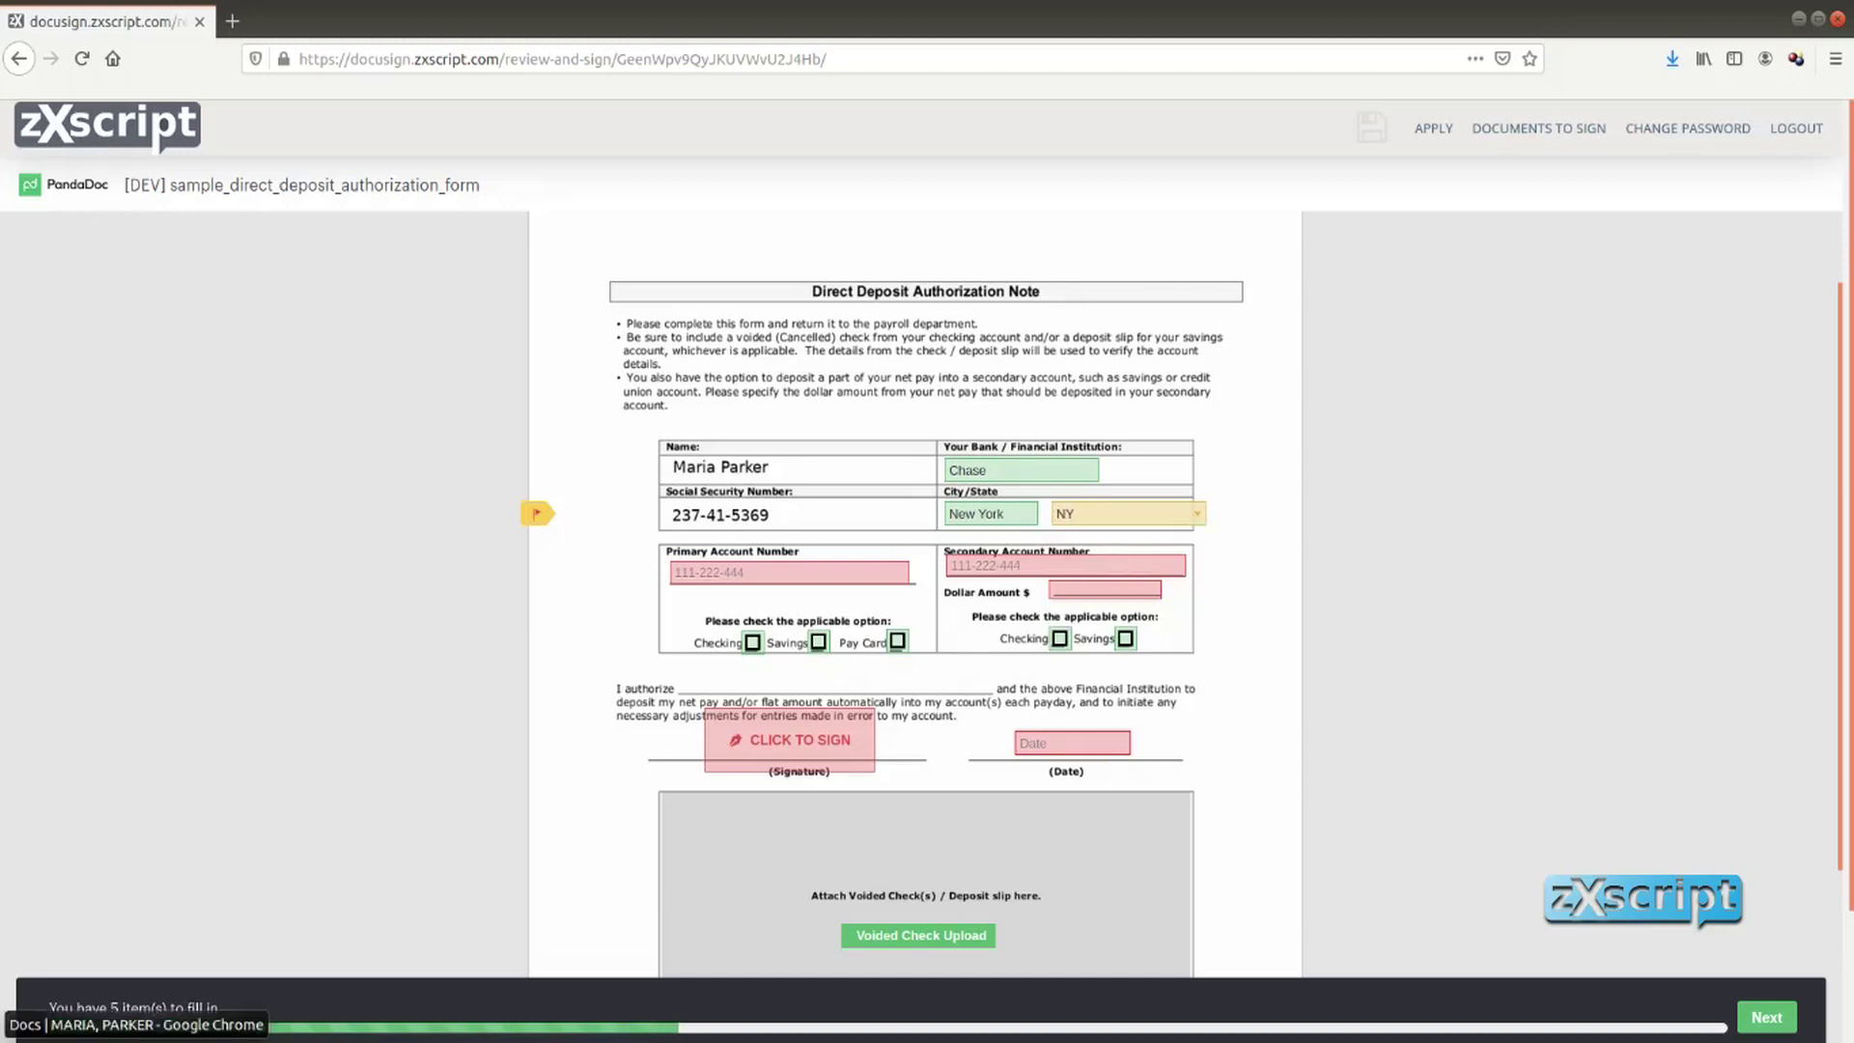
left_click(135, 1025)
scroll(281, 757, "up", 10)
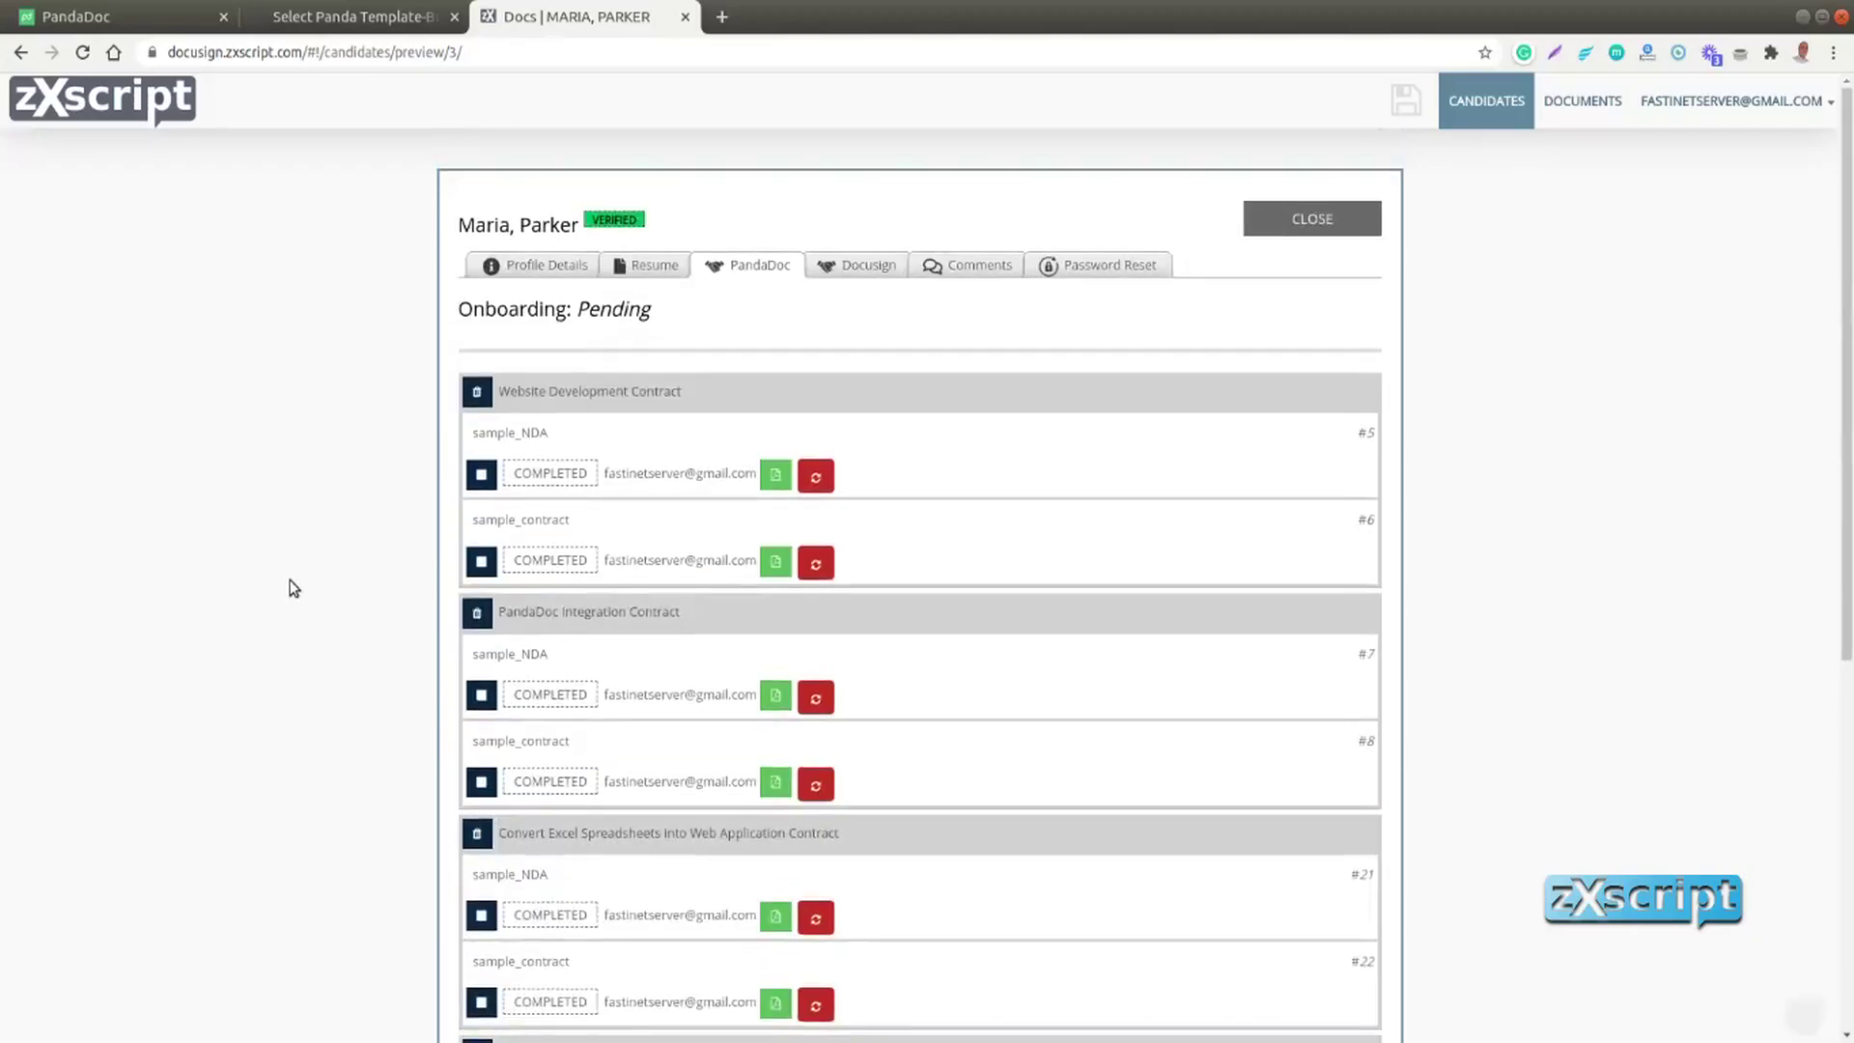
Show the candidate's Profile Details and inspect the Social Security Number field
left_click(510, 258)
scroll(1186, 652, "down", 1)
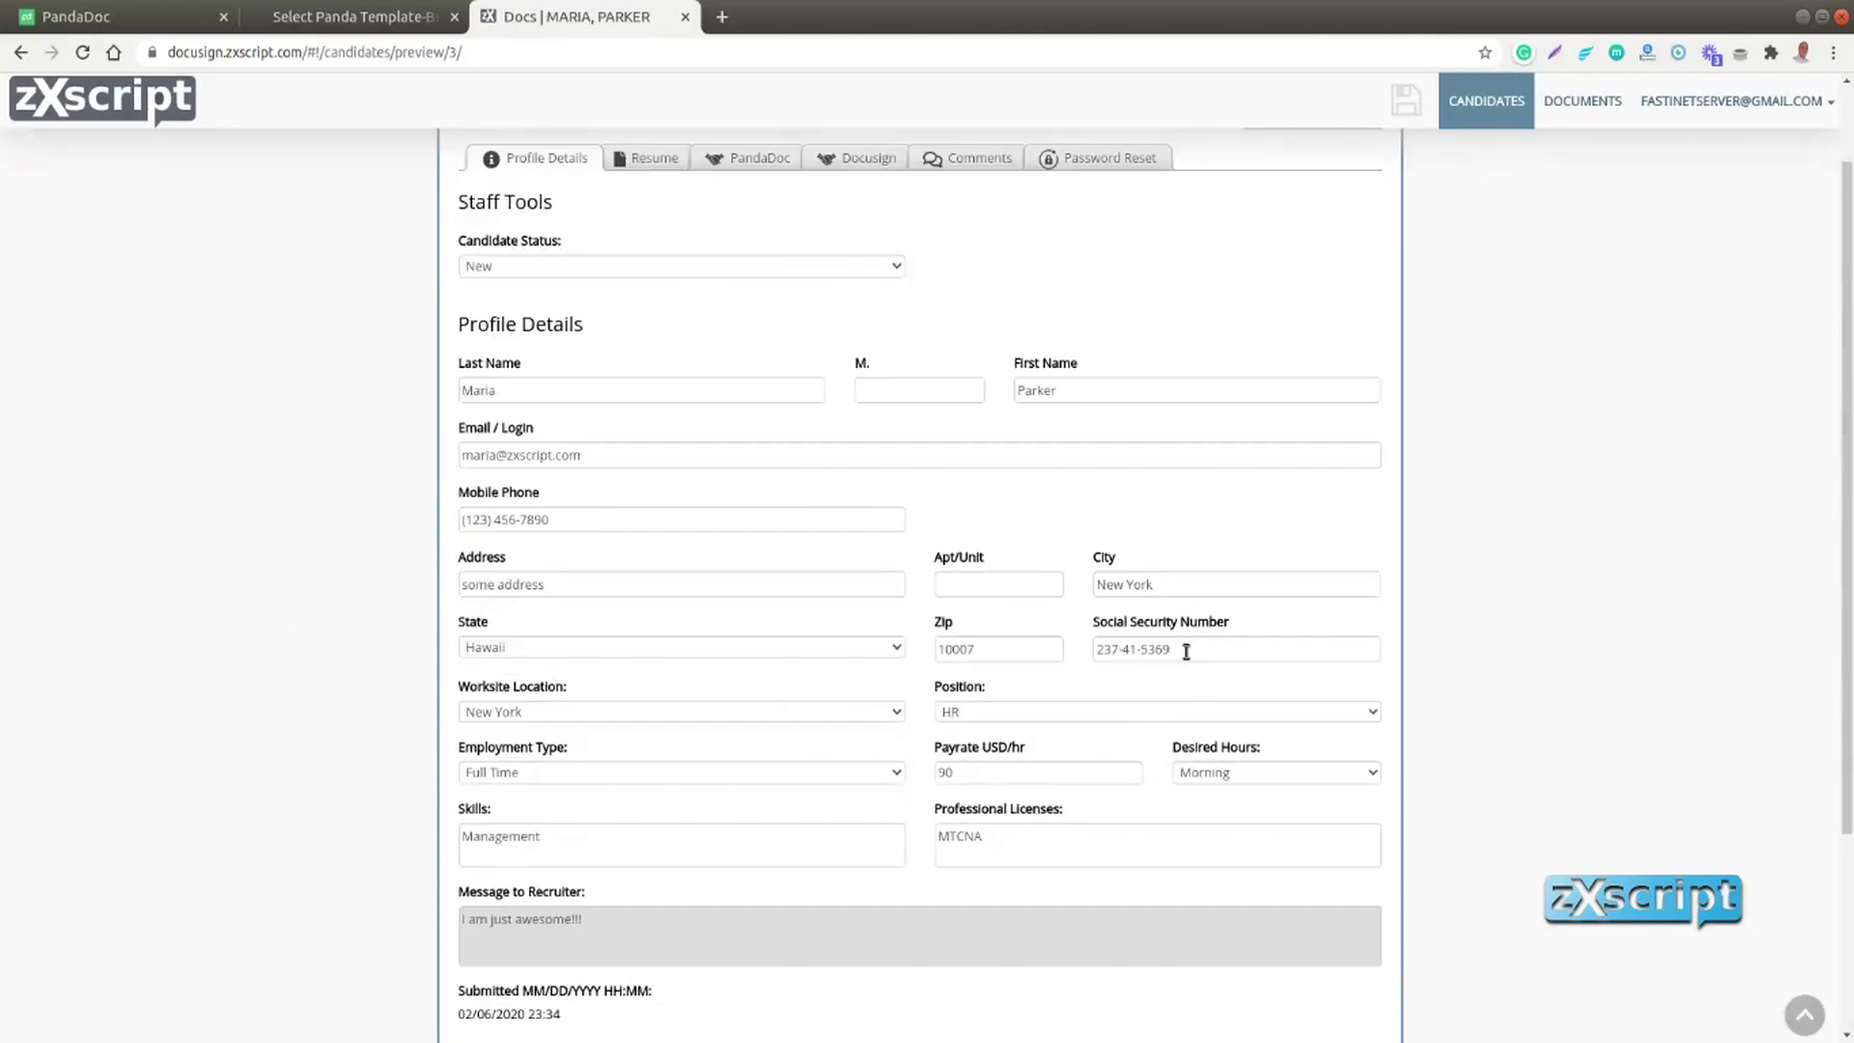
left_click(1186, 652)
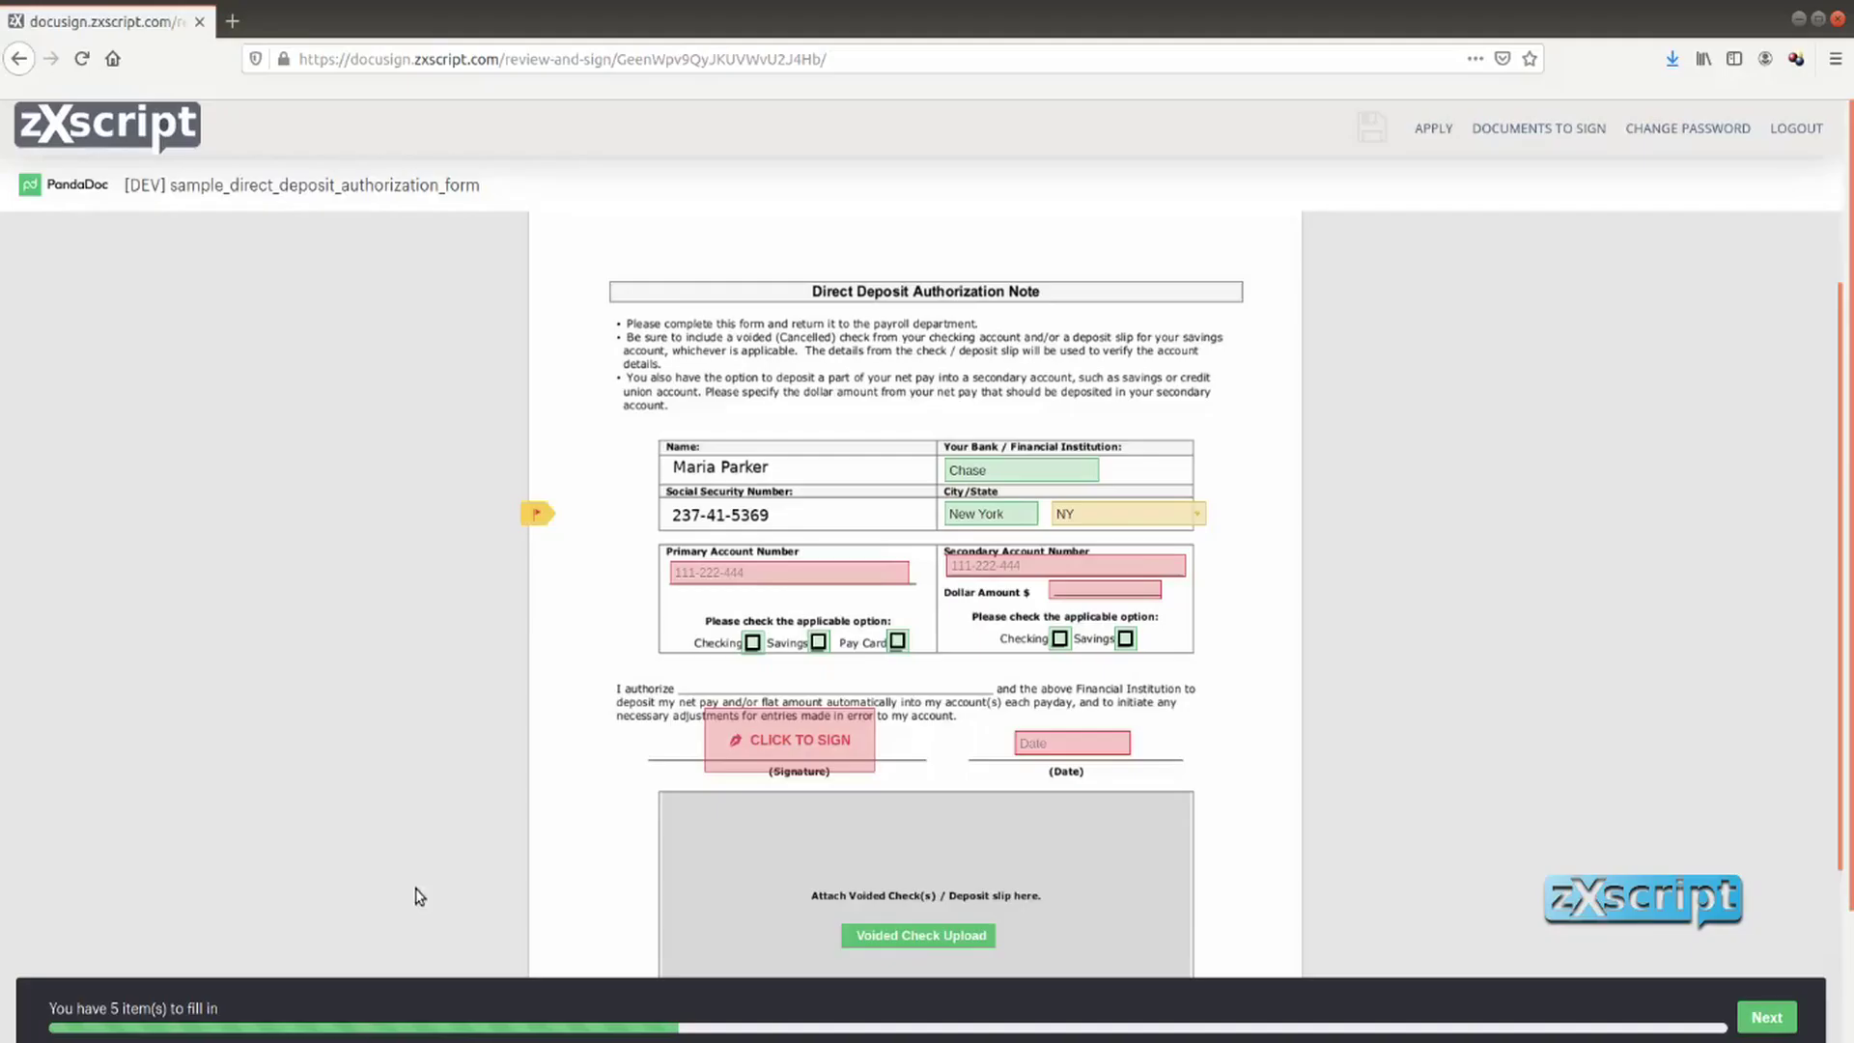
Enter both account numbers and a 1000 dollar amount, marking them Checking and Savings
scroll(635, 745, "down", 2)
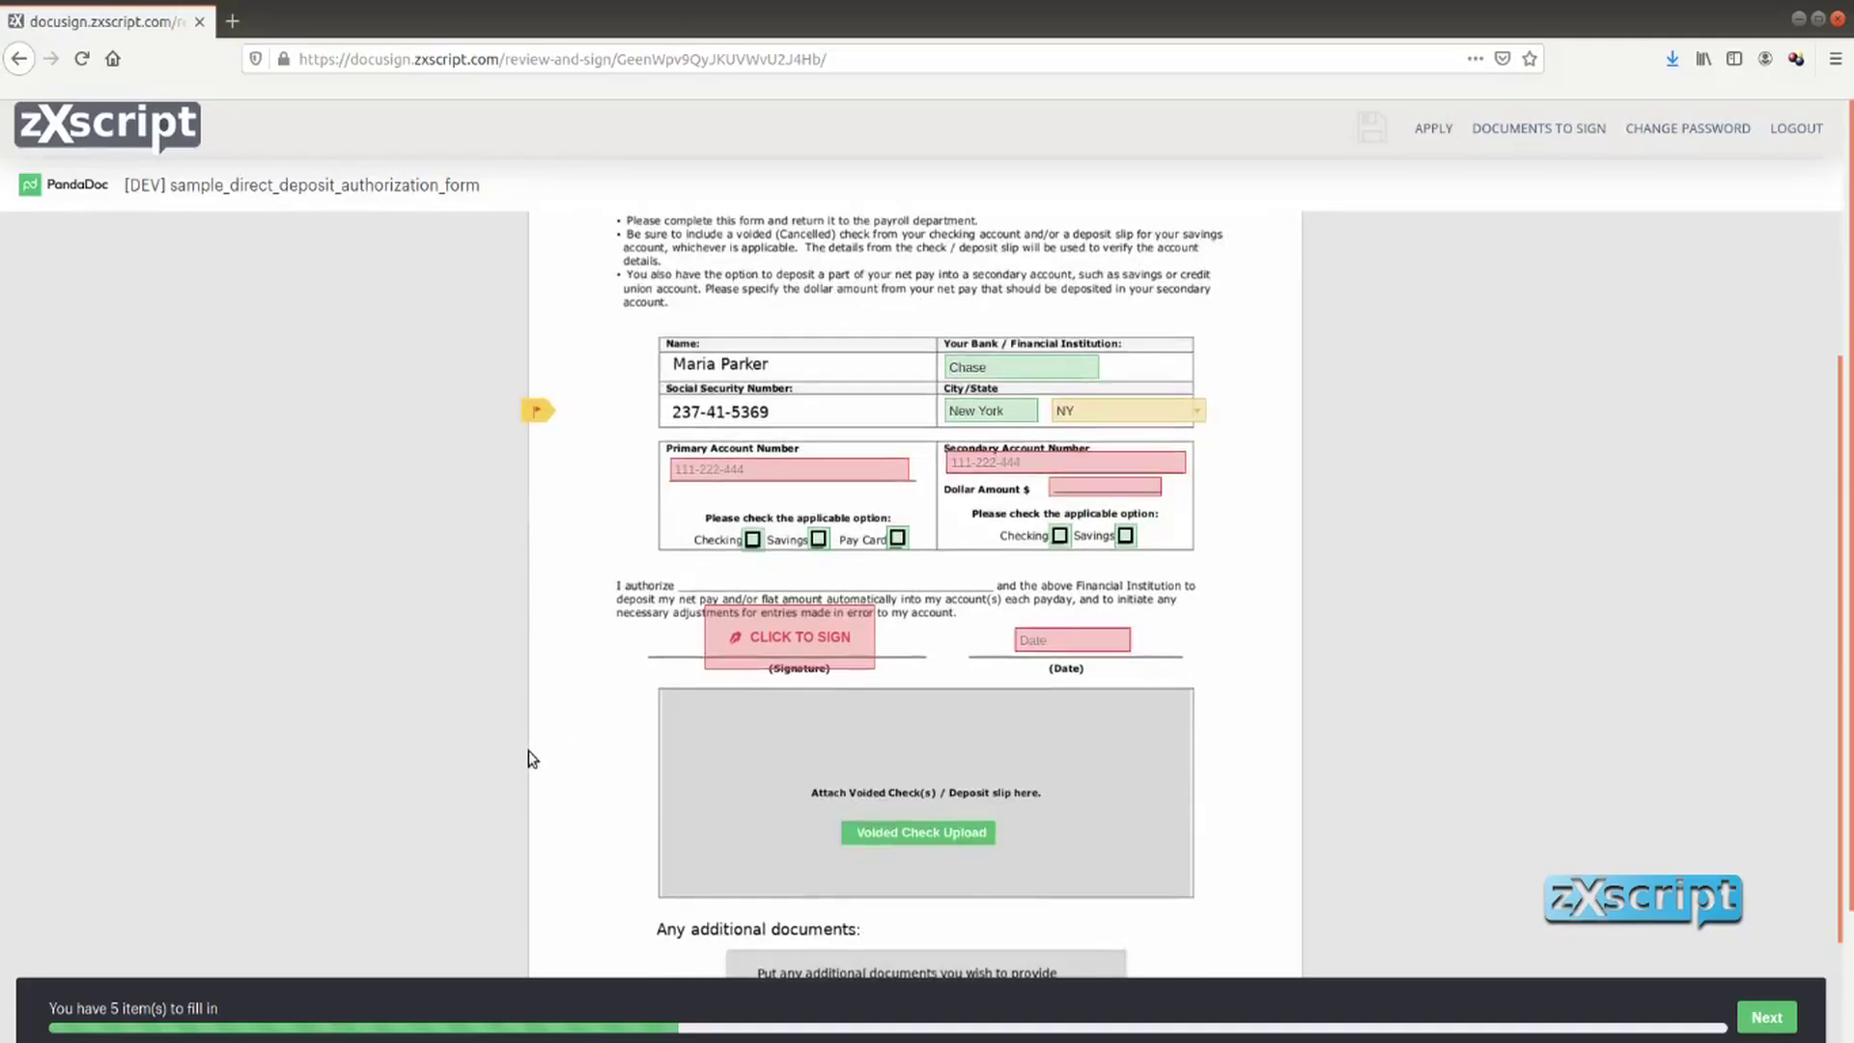
left_click(709, 473)
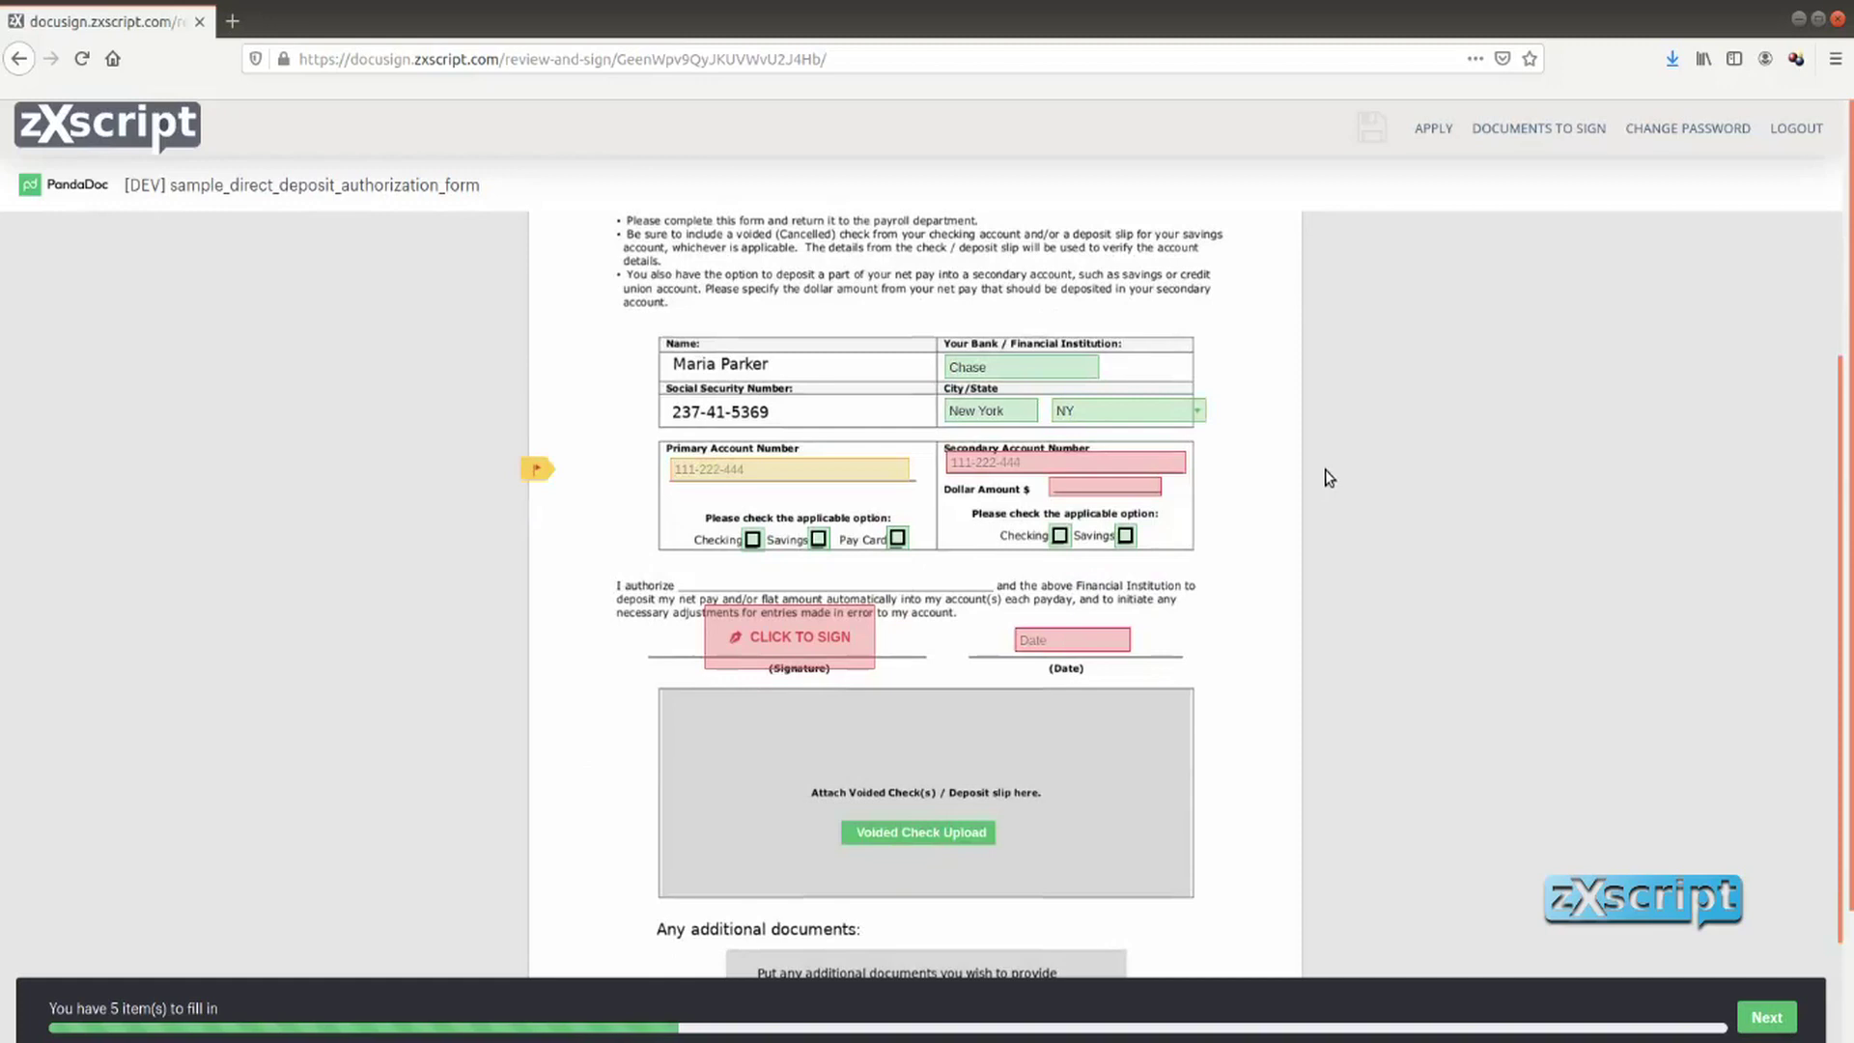
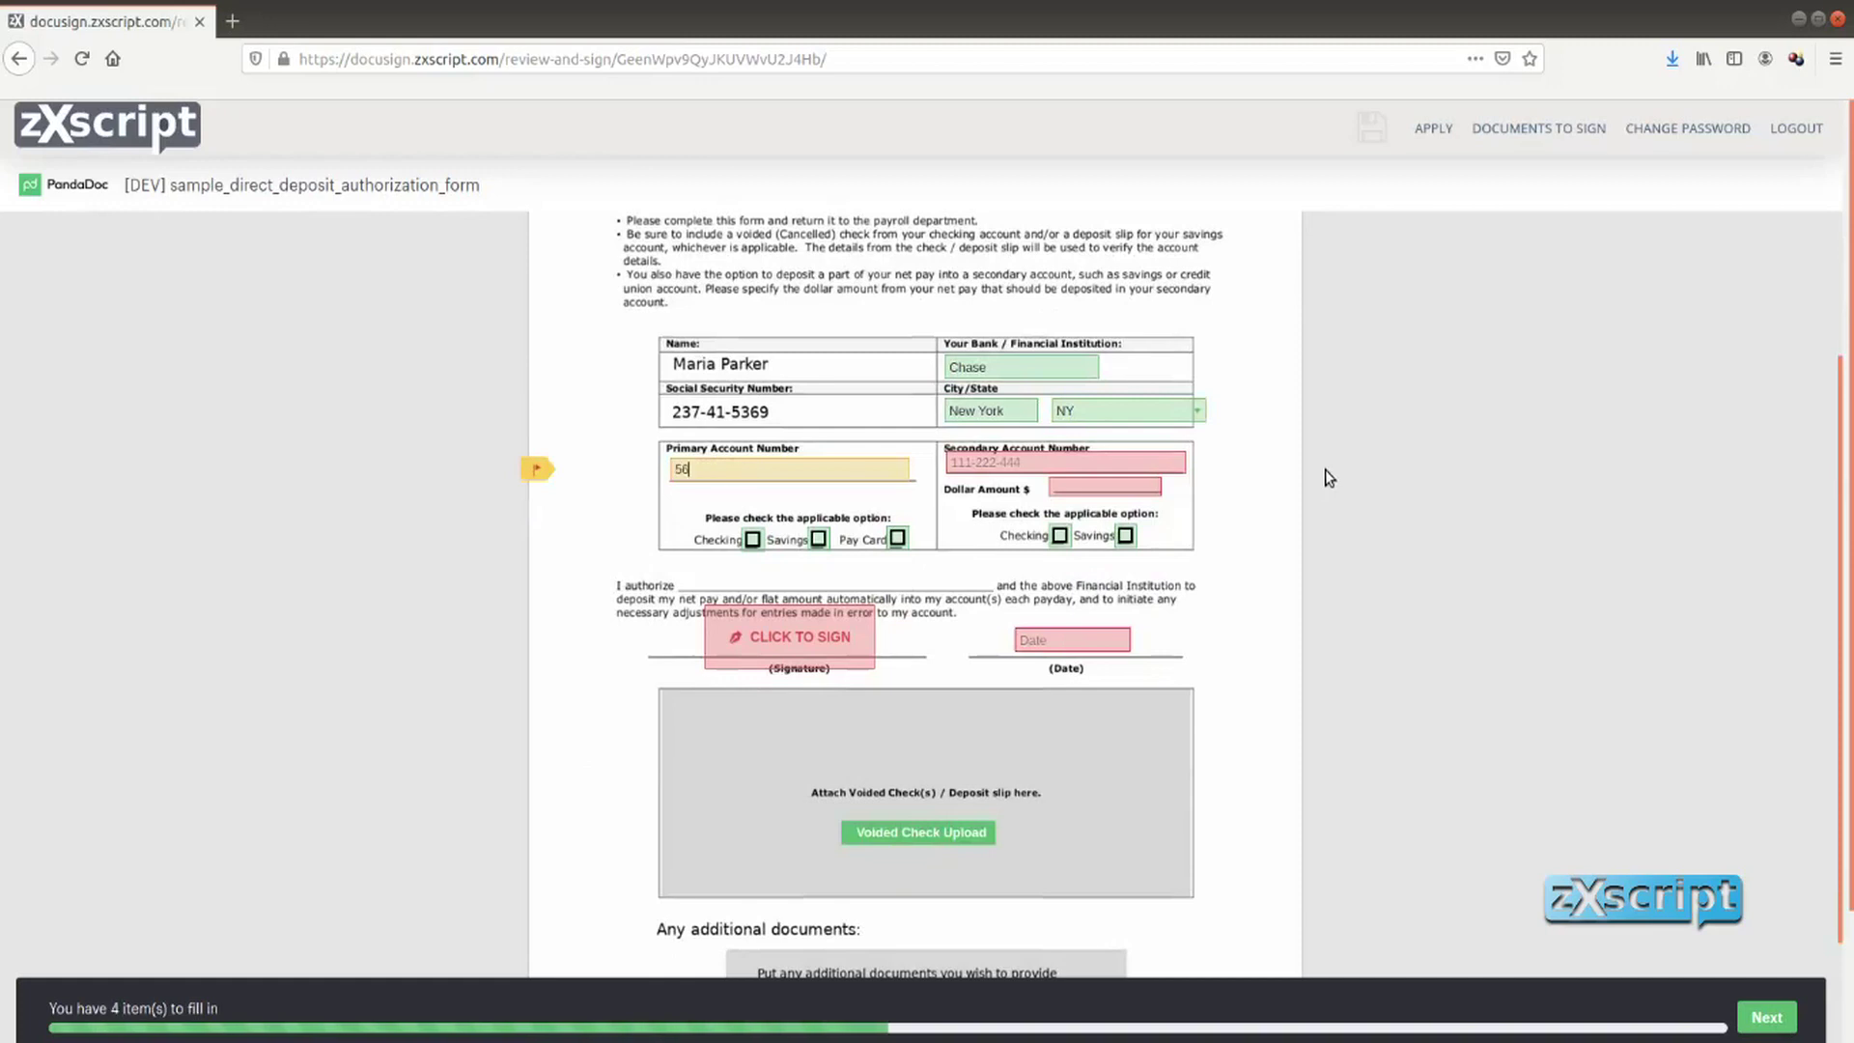
left_click(1049, 463)
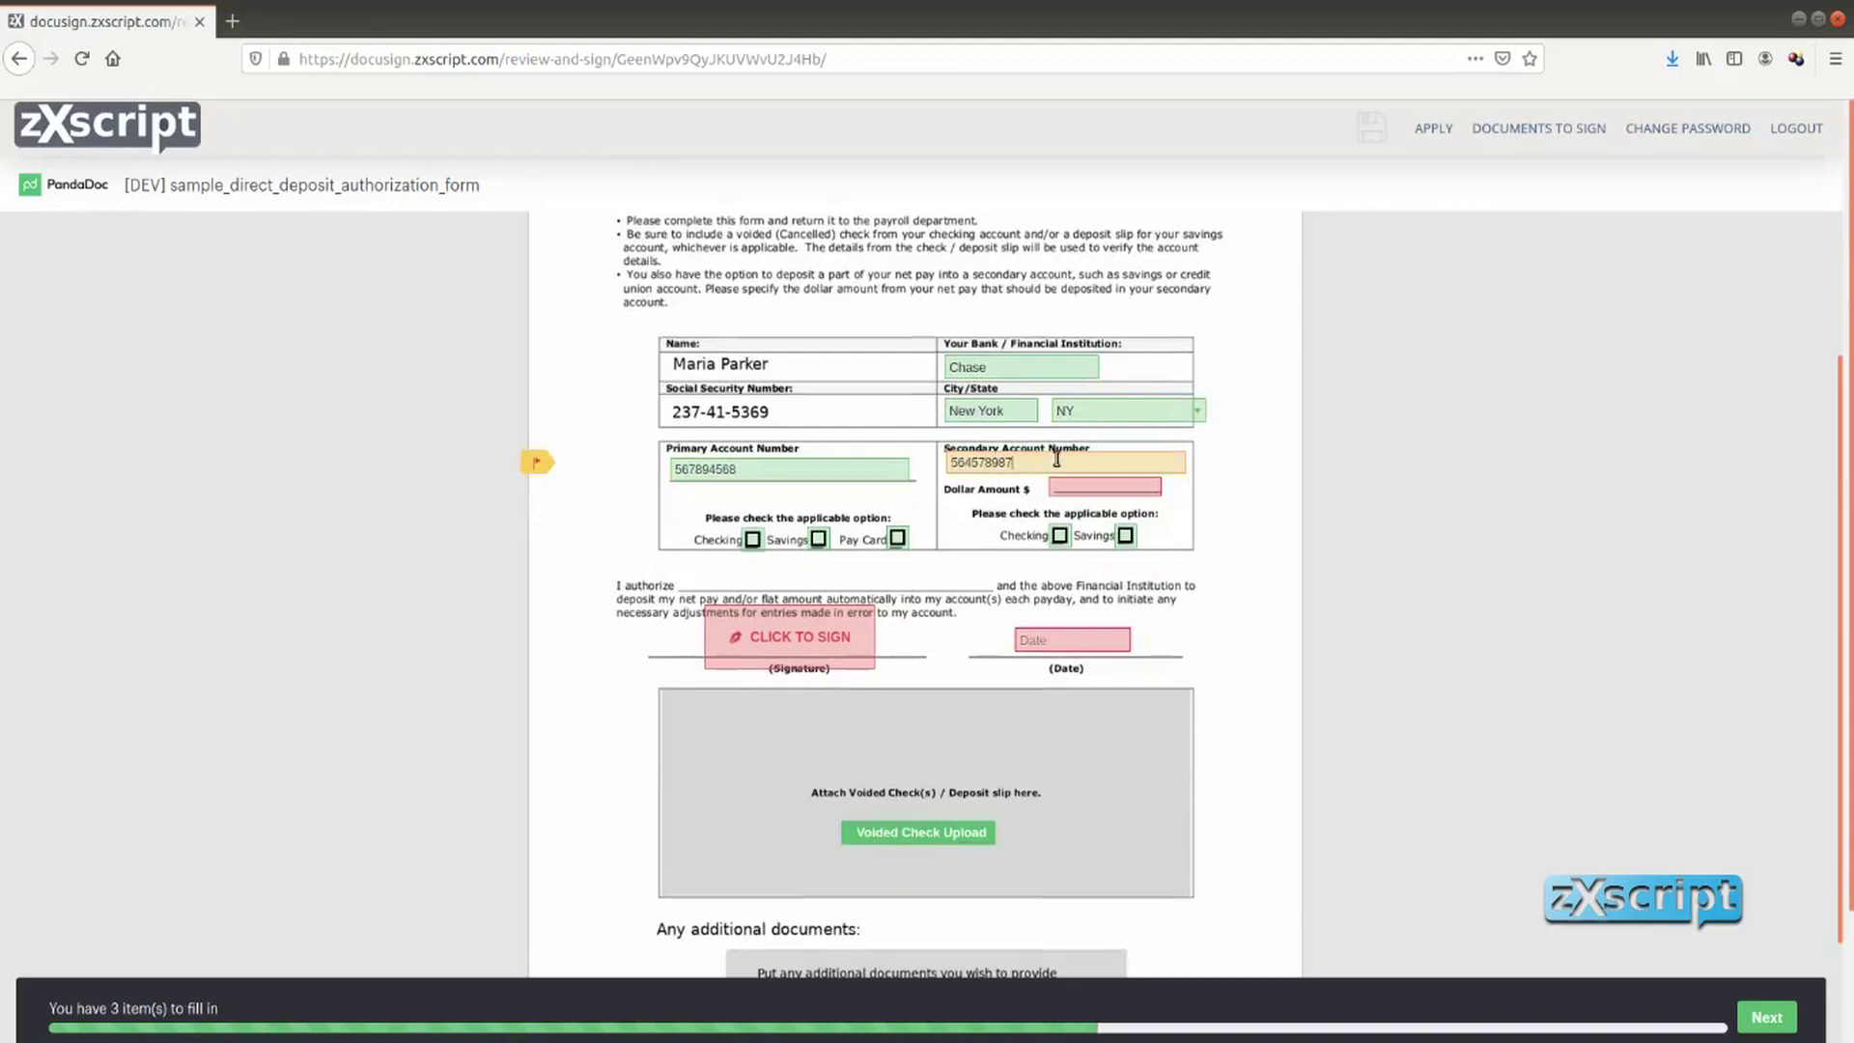
left_click(1072, 485)
type("1000")
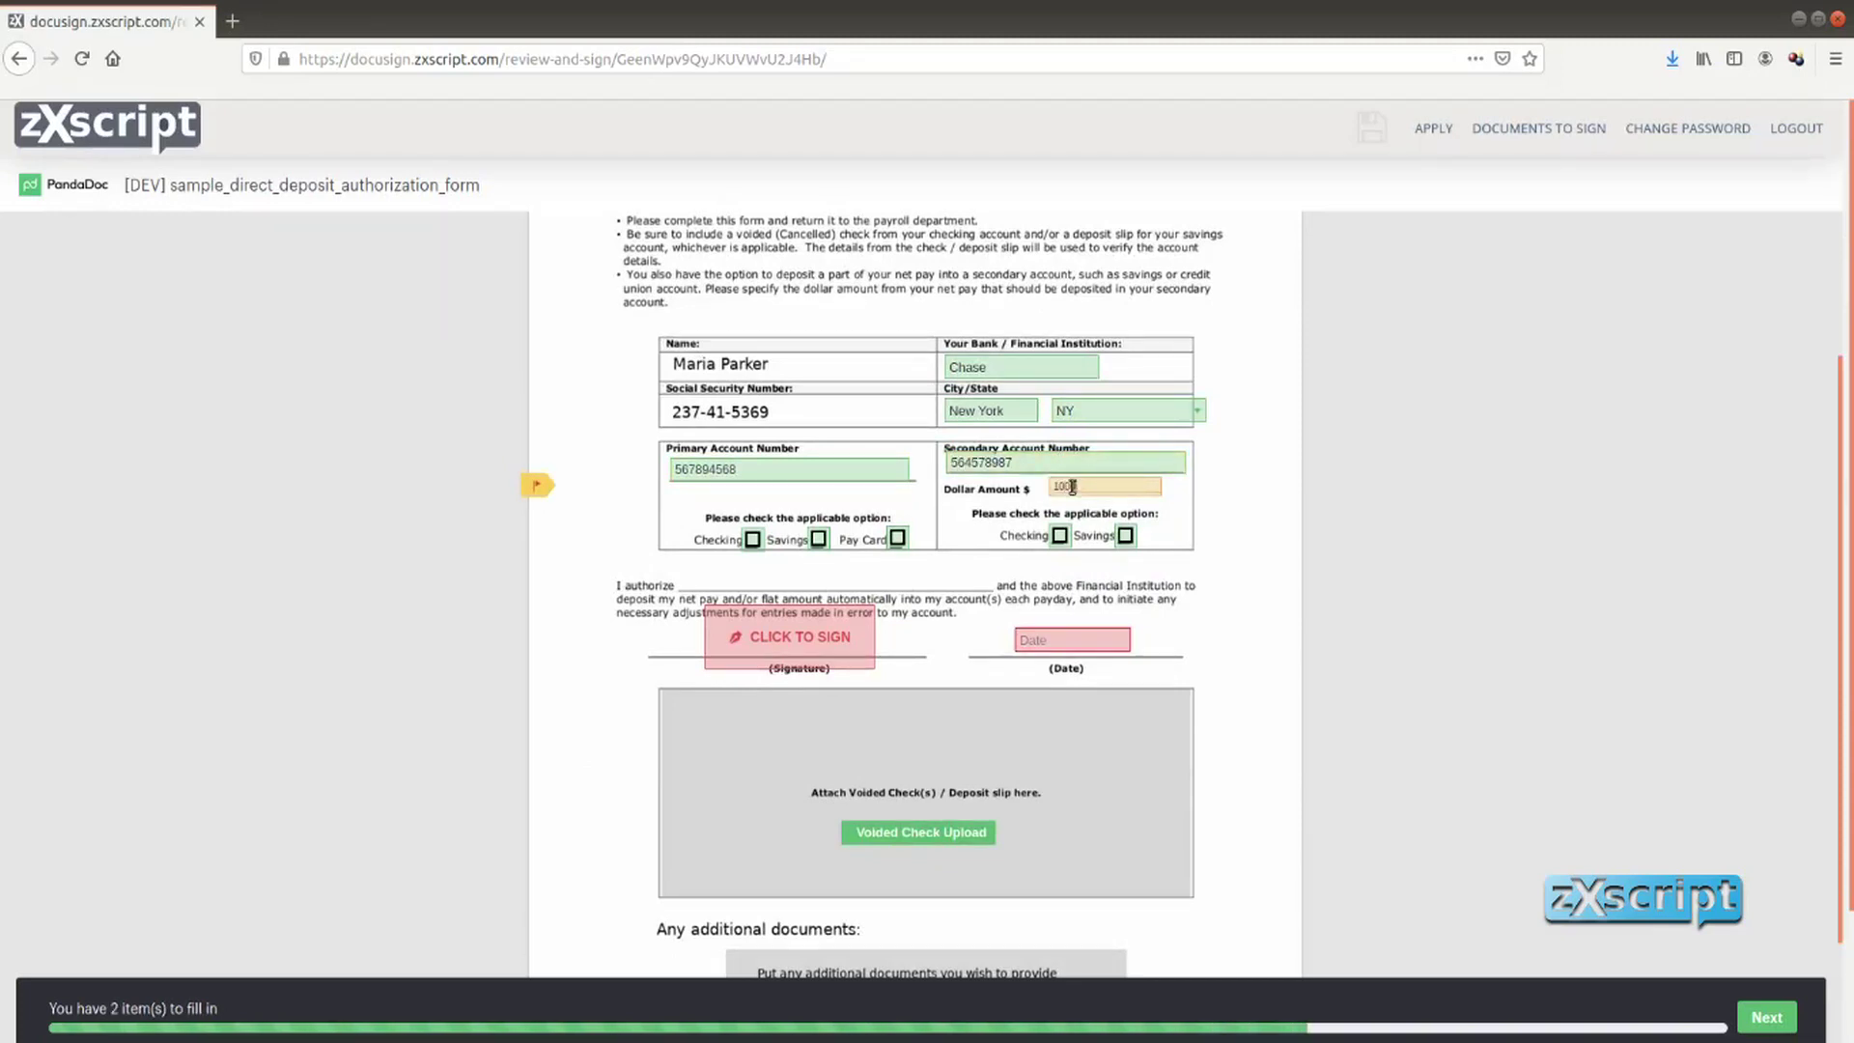
left_click(753, 539)
left_click(1125, 535)
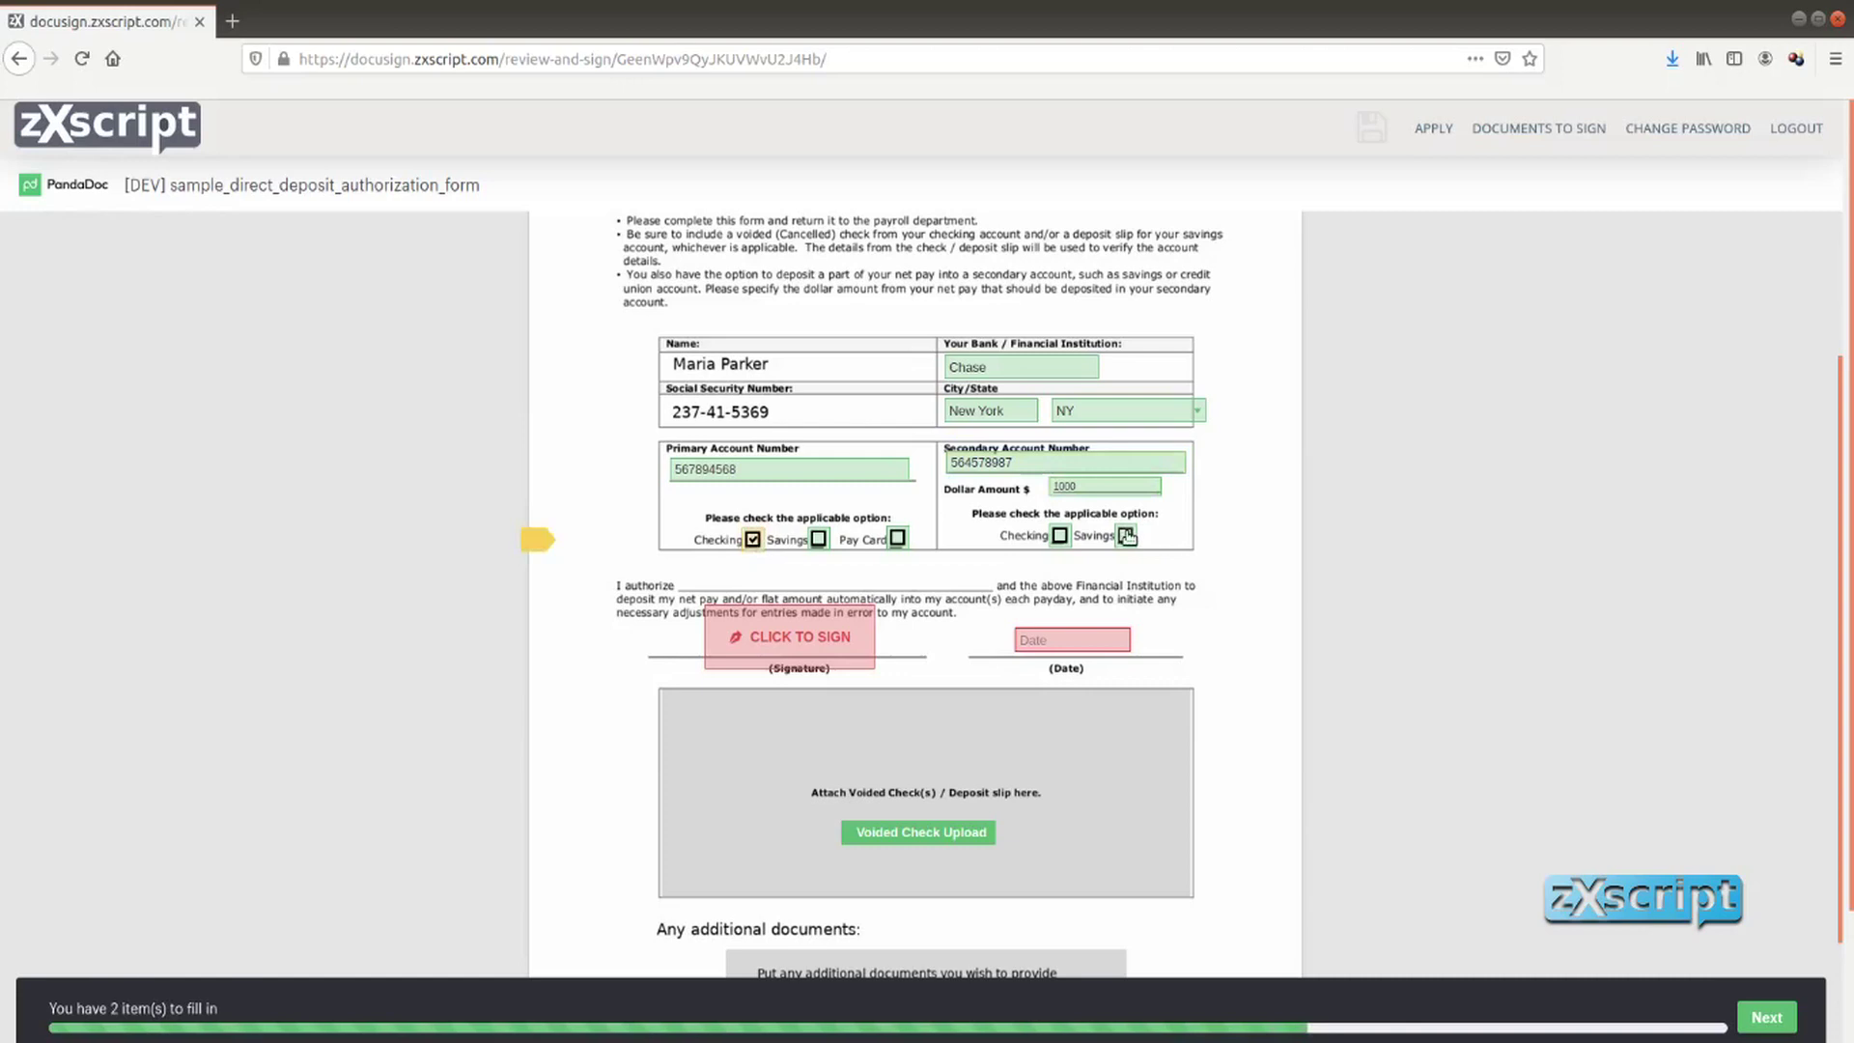
Sign the form, date it 01/19/2021, and begin the voided check upload
left_click(802, 638)
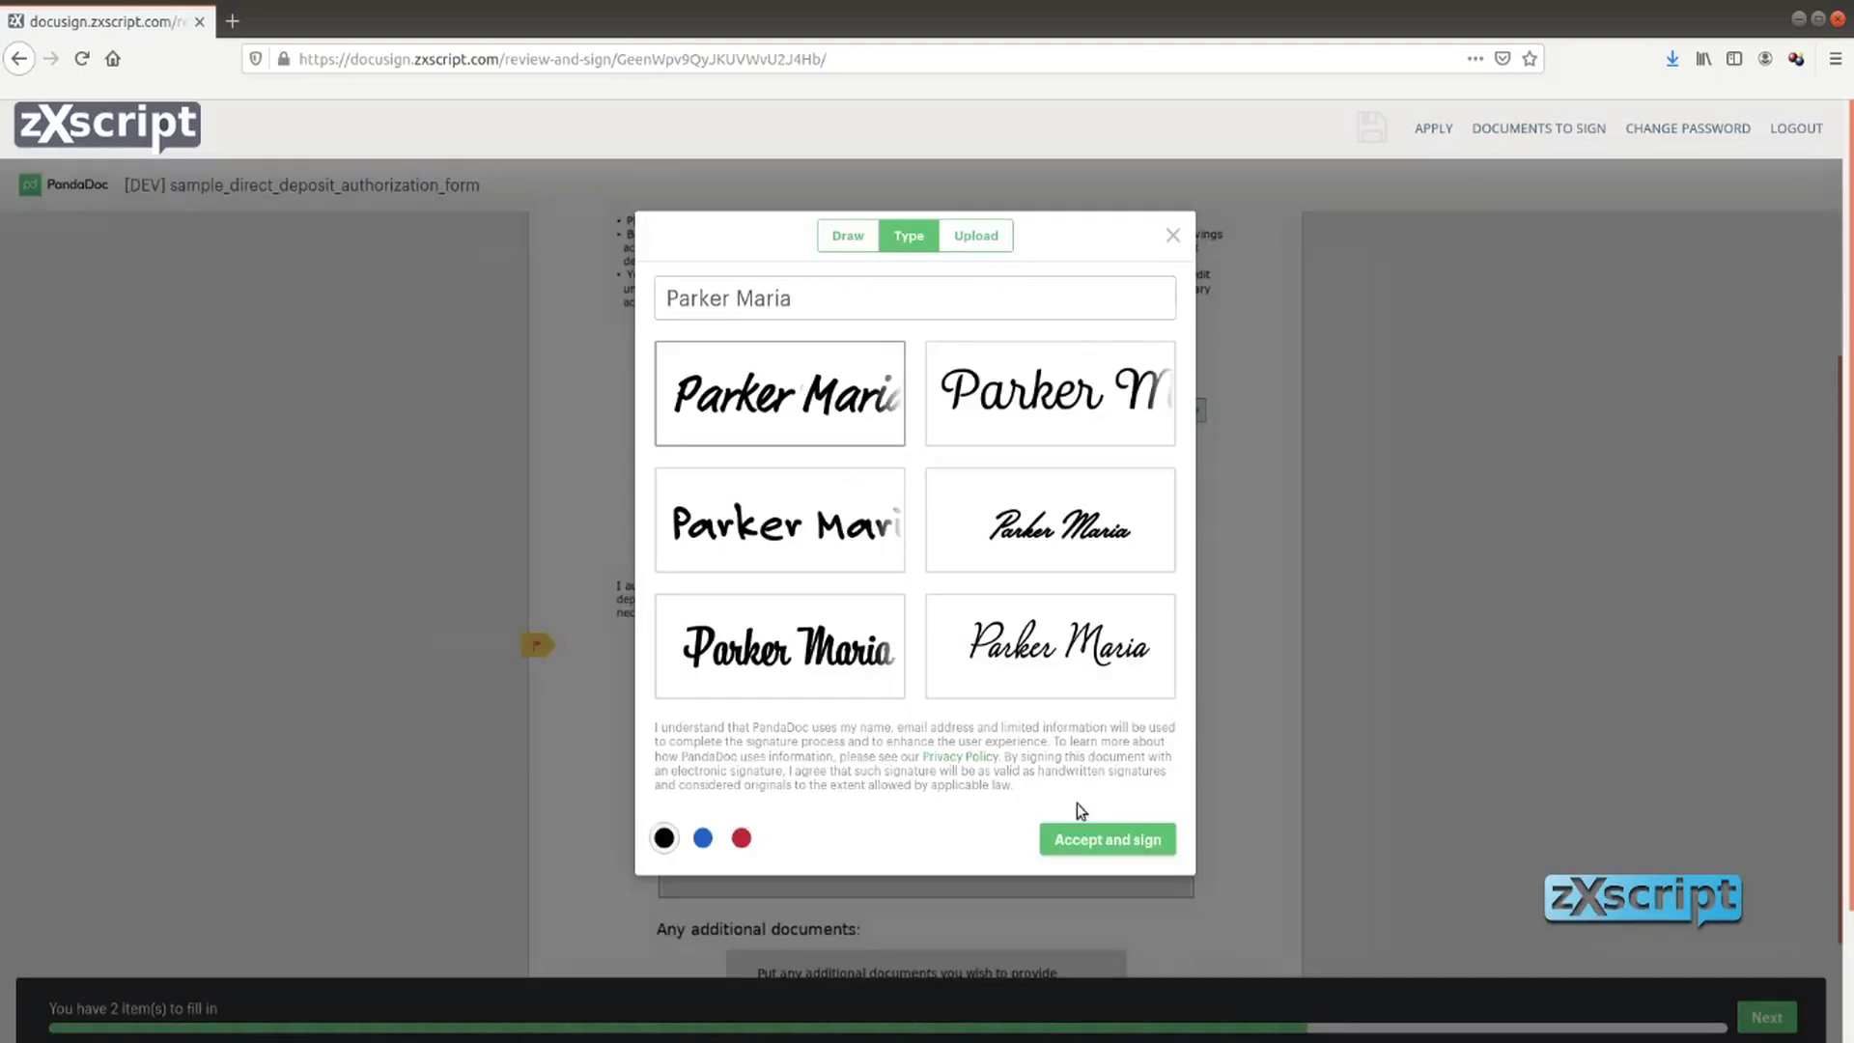
left_click(1086, 839)
left_click(1098, 526)
scroll(1062, 676, "down", 2)
left_click(941, 628)
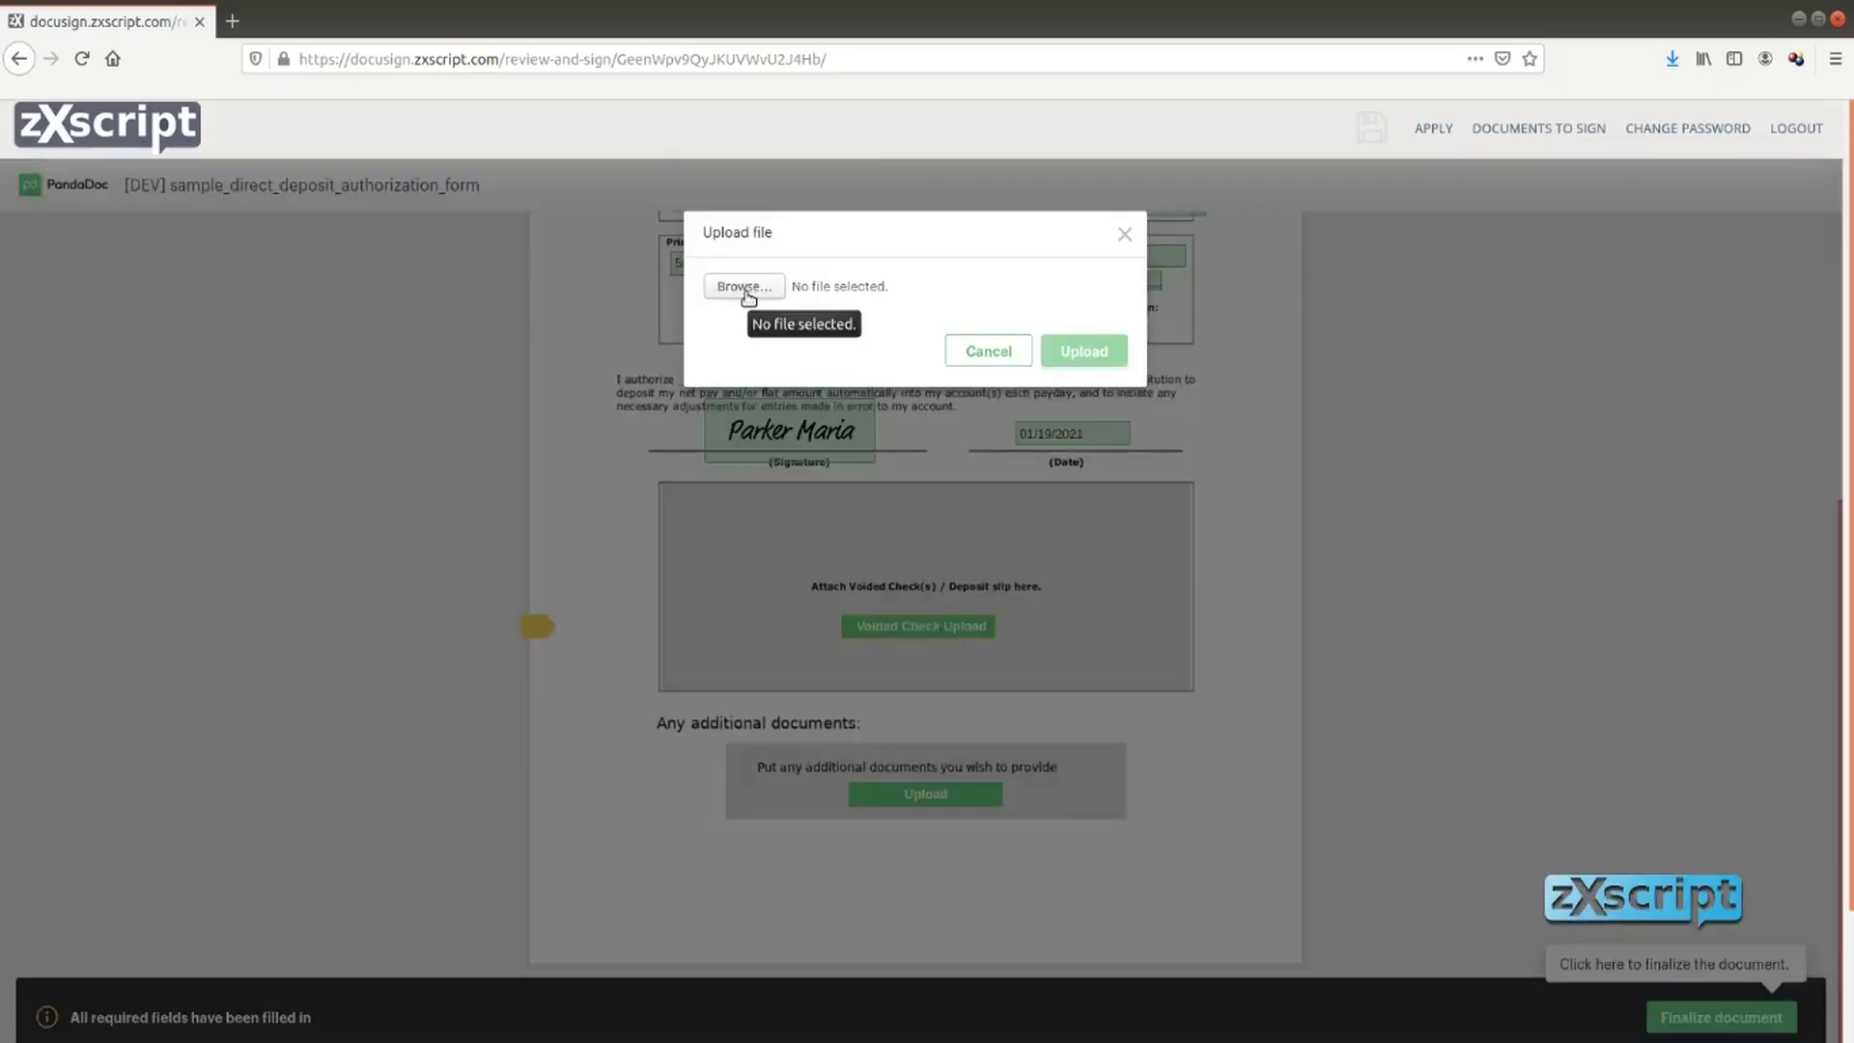
Upload Voided-Check.jpg as the voided check
left_click(748, 289)
left_click(706, 189)
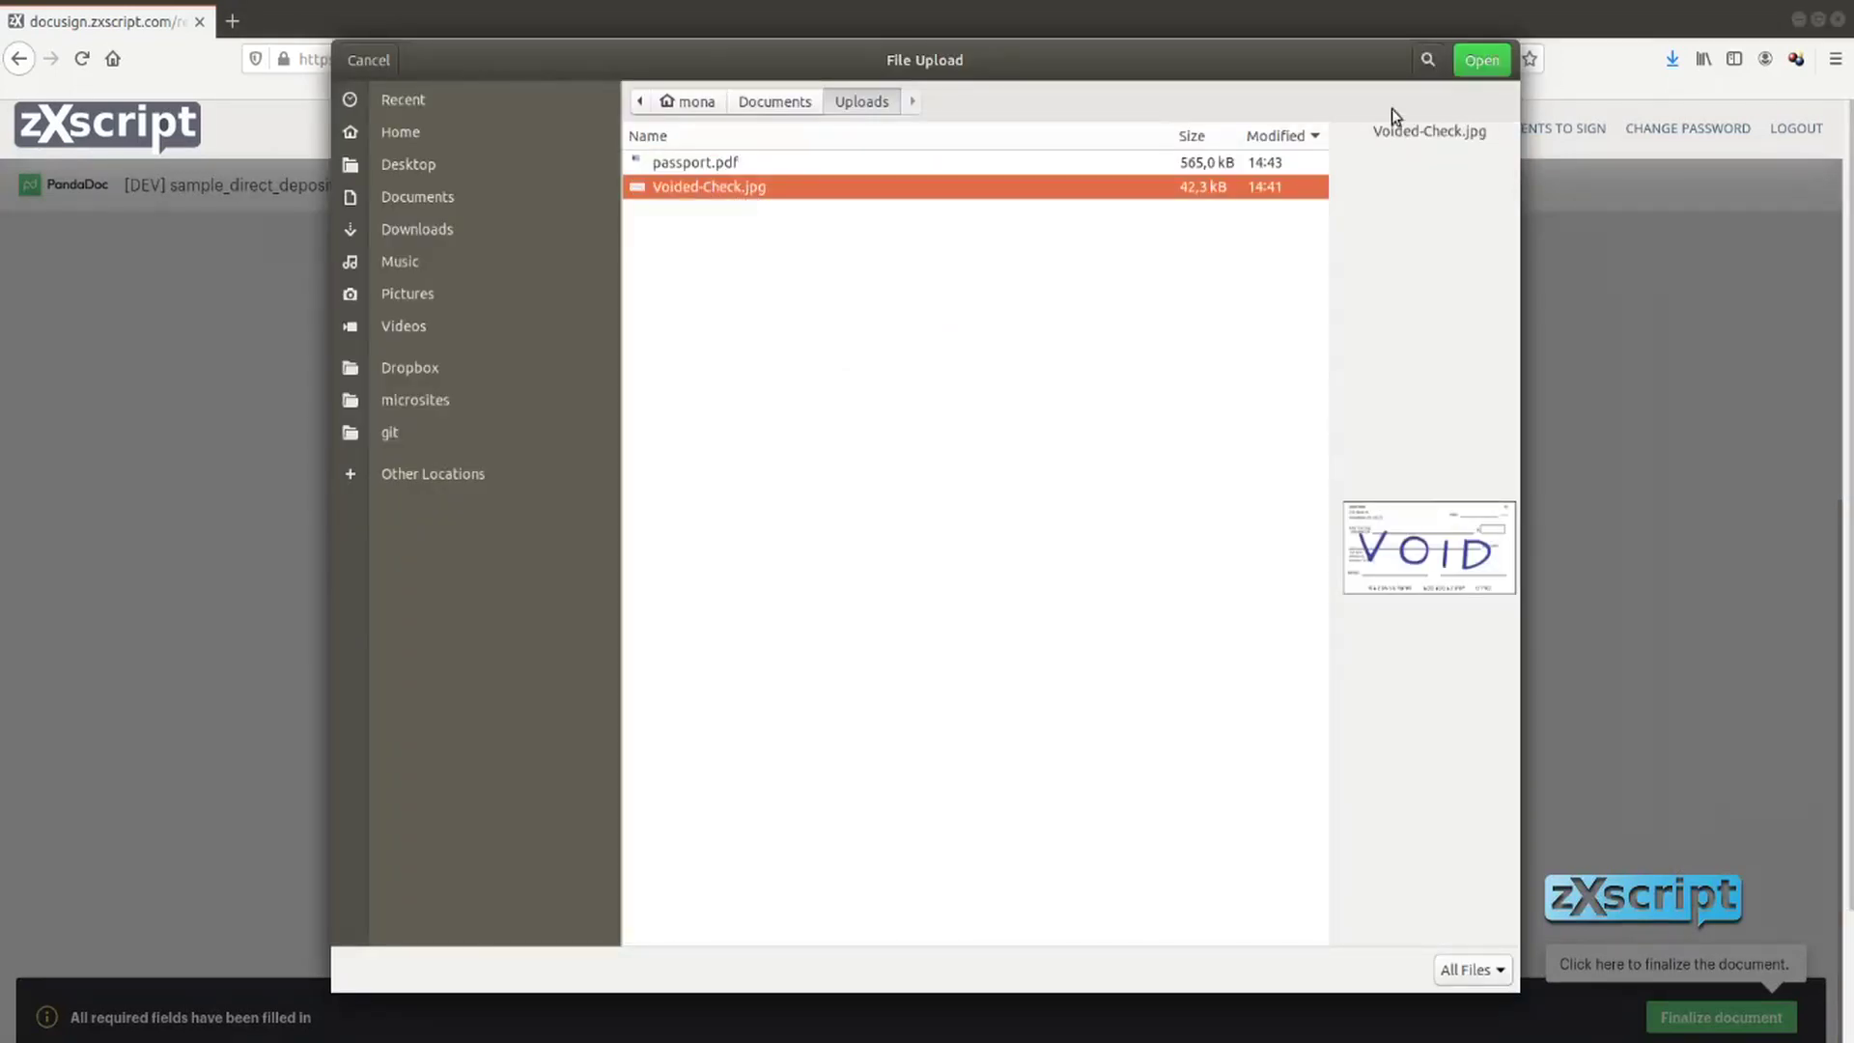
left_click(1084, 353)
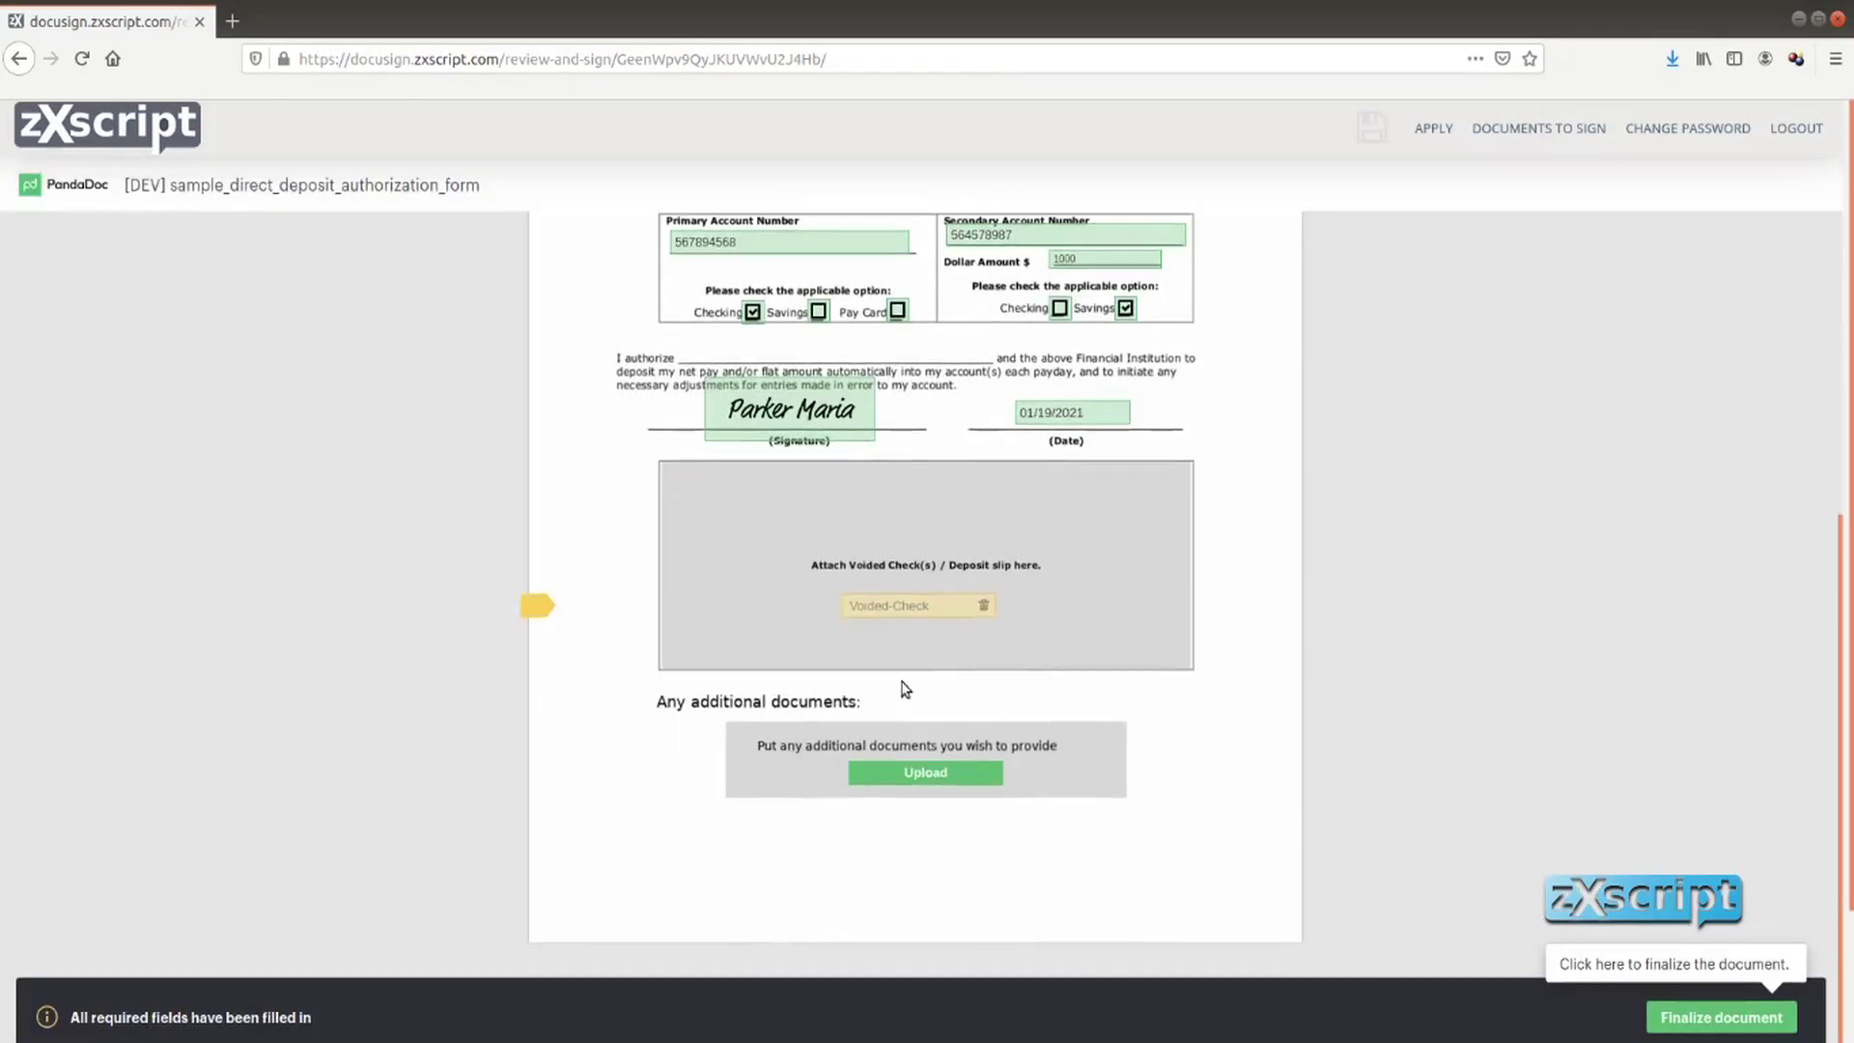
Upload passport.pdf as an additional document
left_click(900, 774)
left_click(742, 286)
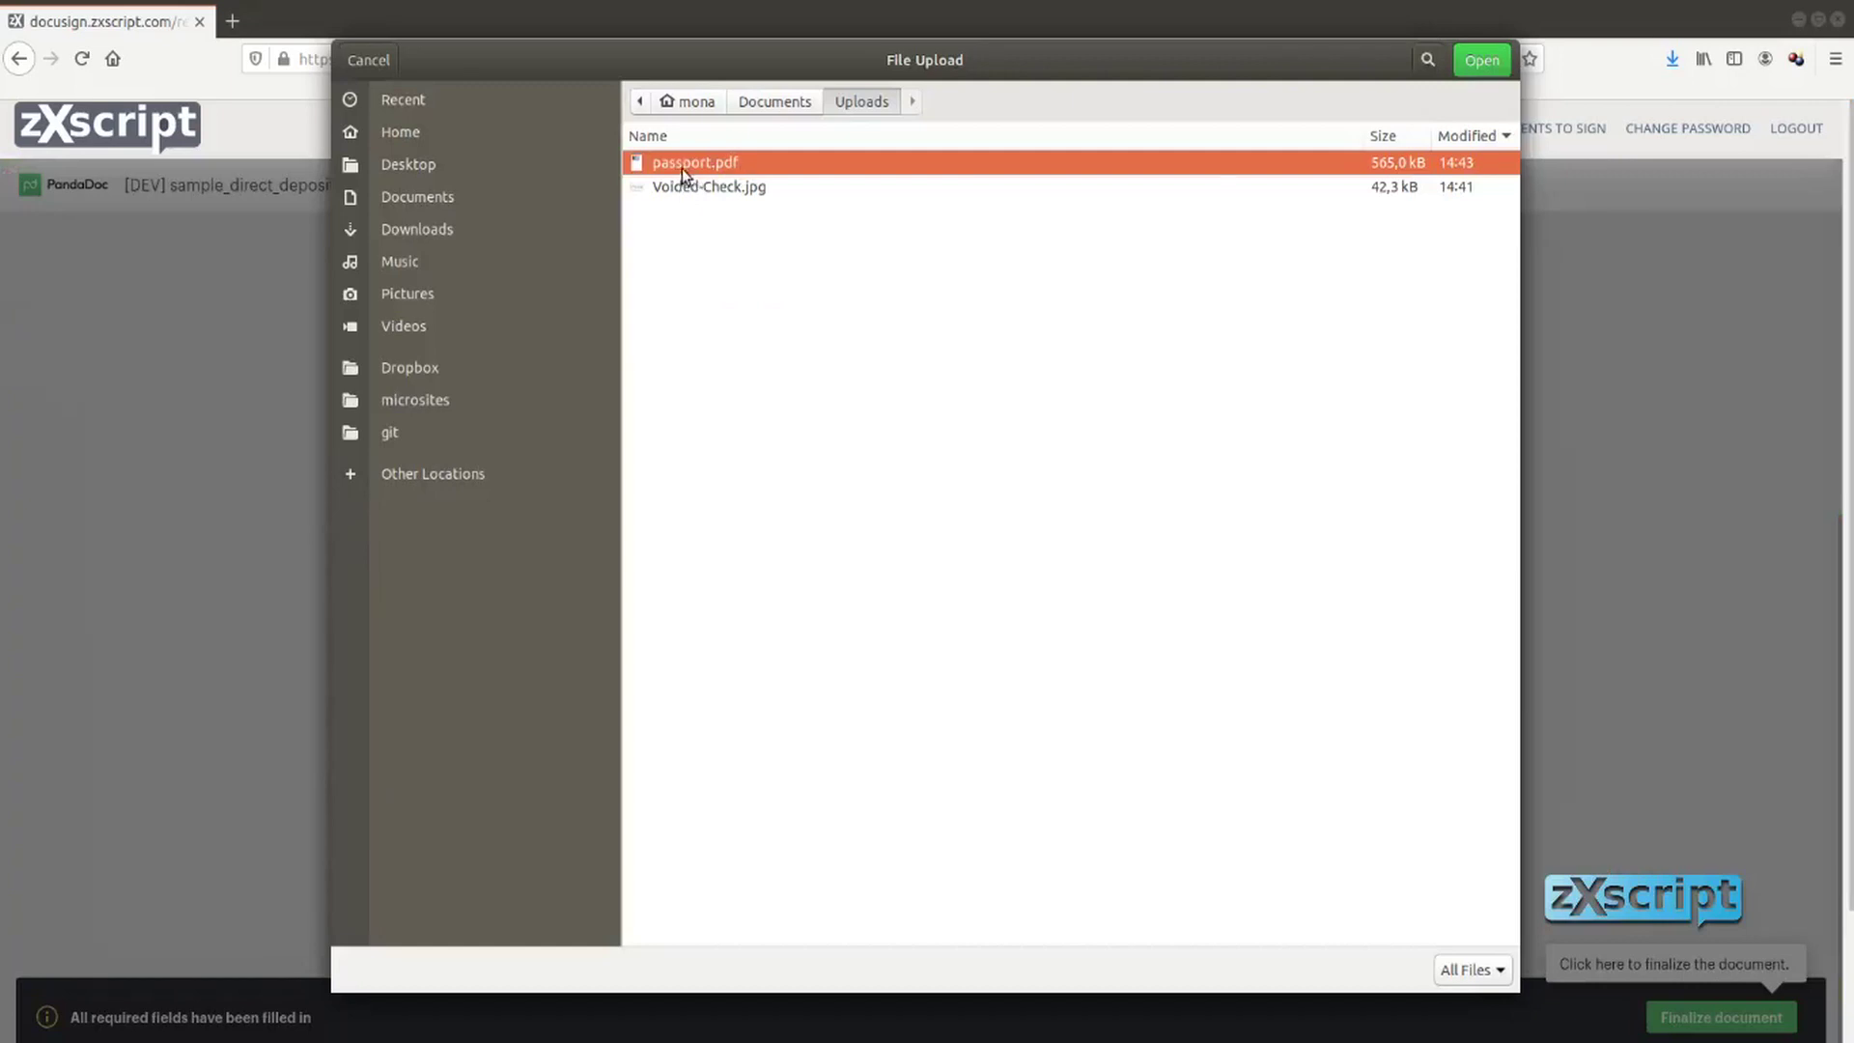
left_click(1492, 60)
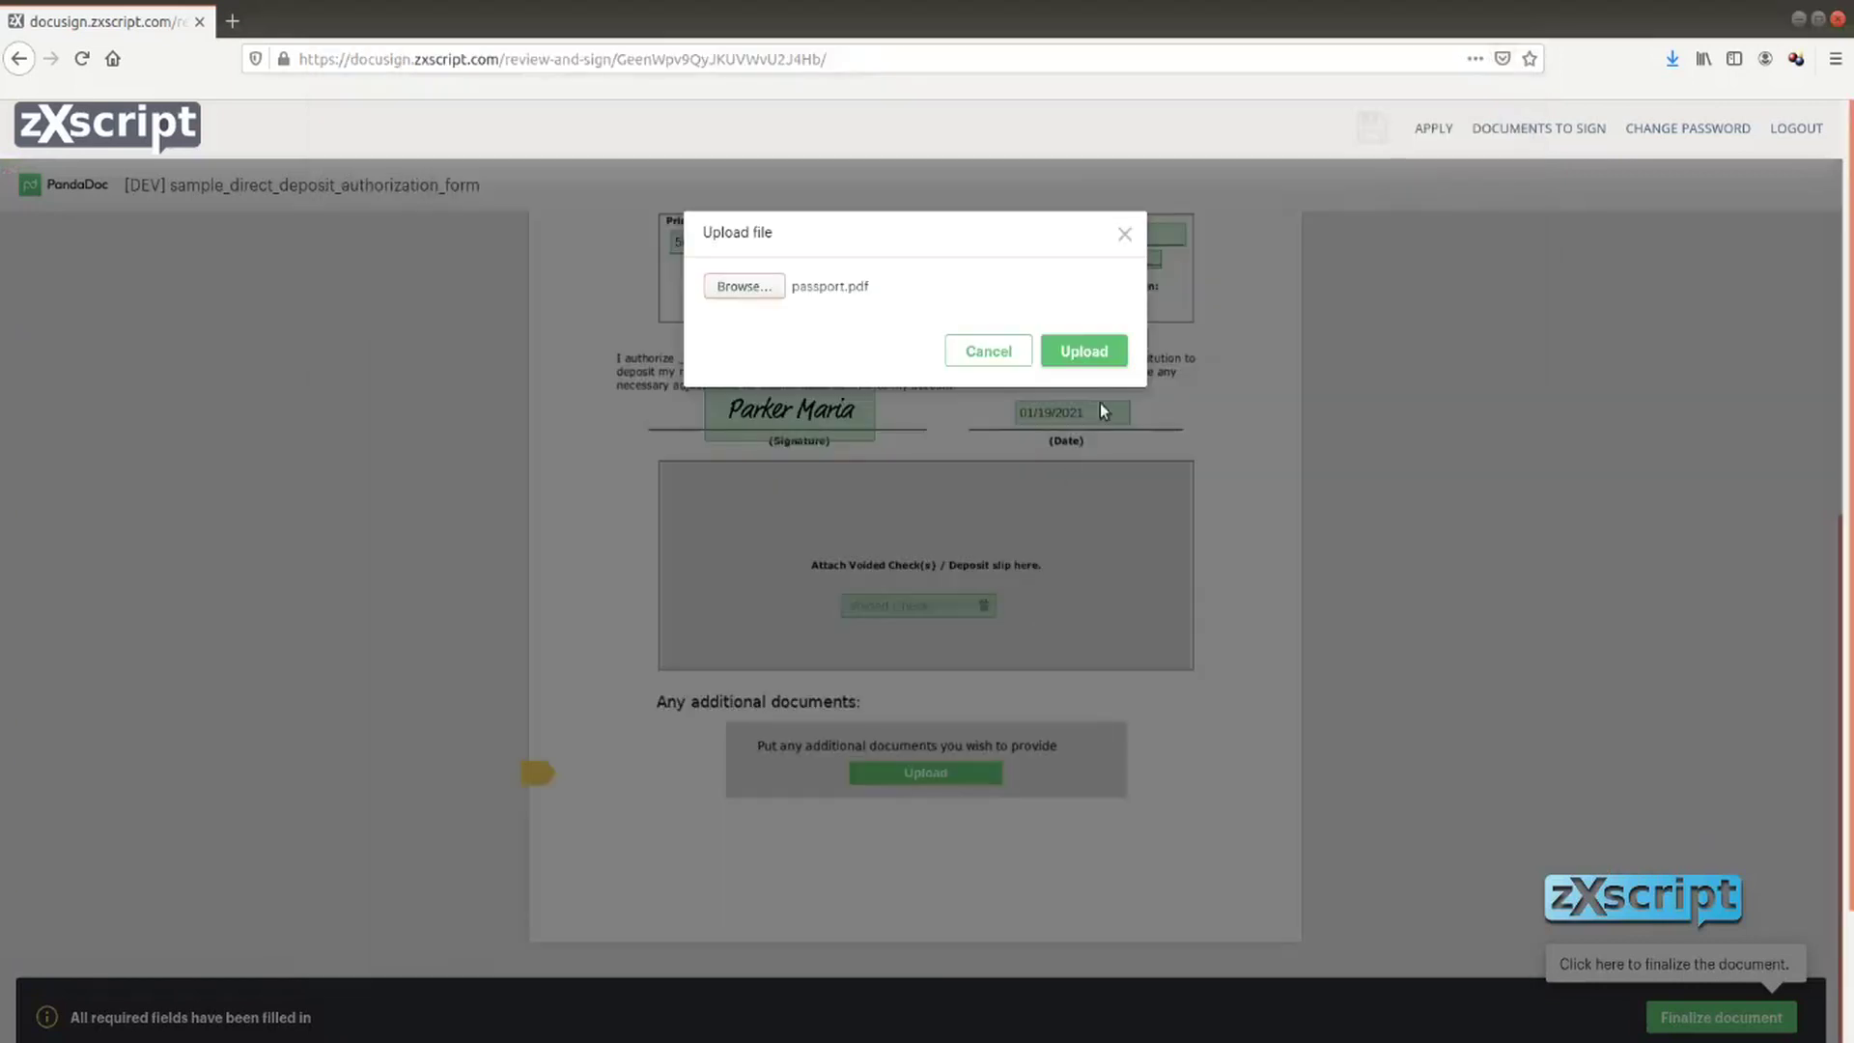
left_click(1104, 357)
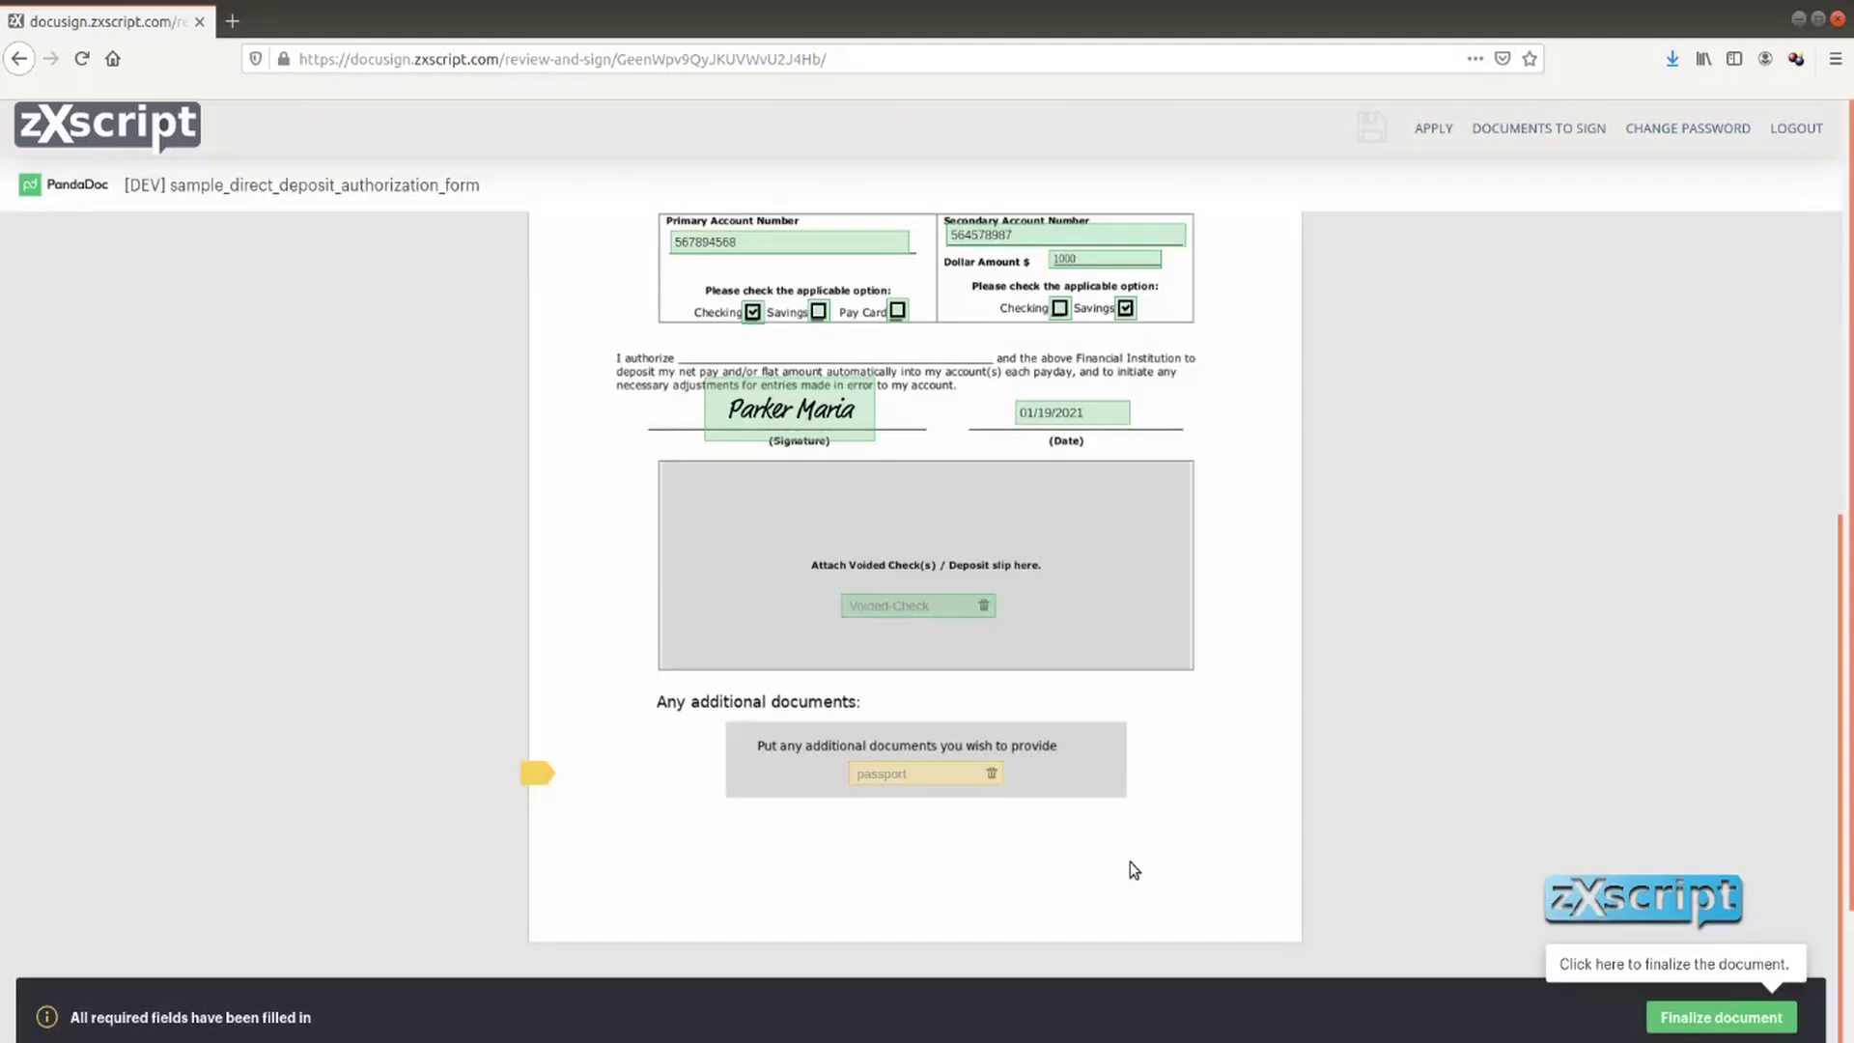
scroll(1255, 763, "up", 1)
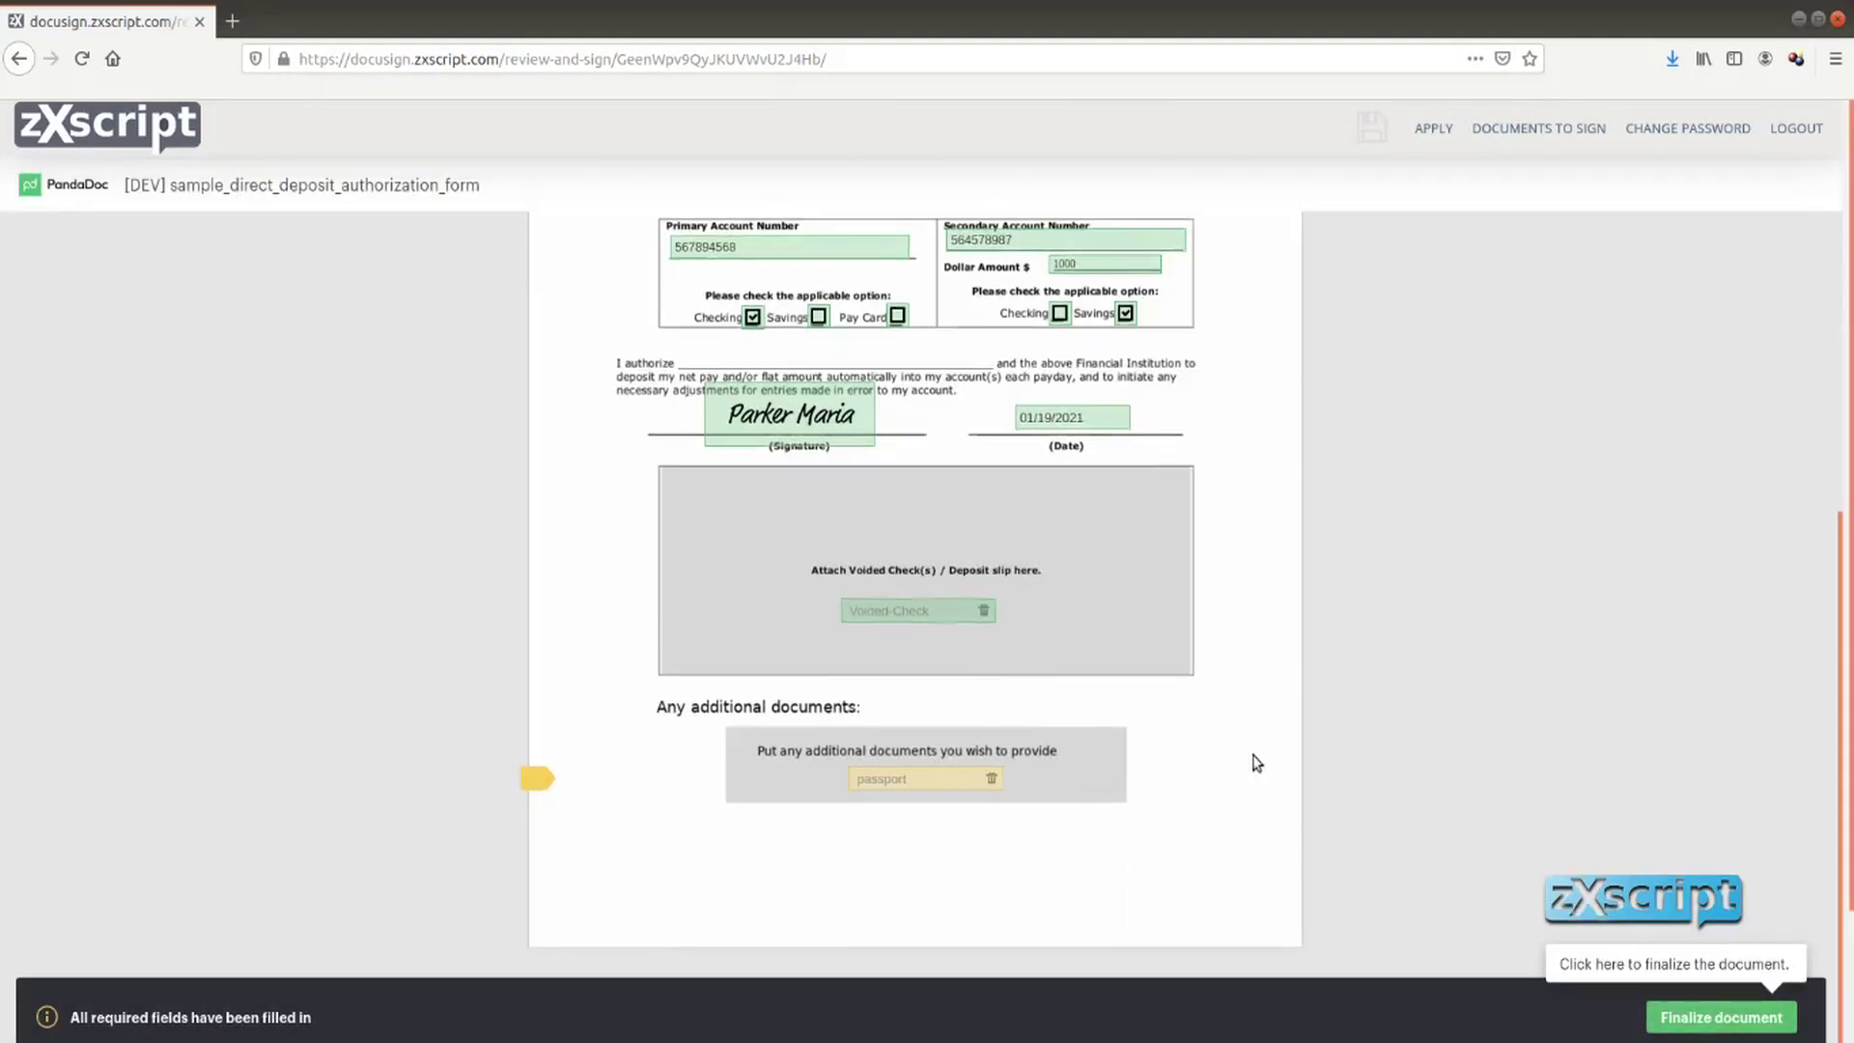
Finalize the deposit form and check it shows Complete in the documents list
left_click(1718, 1018)
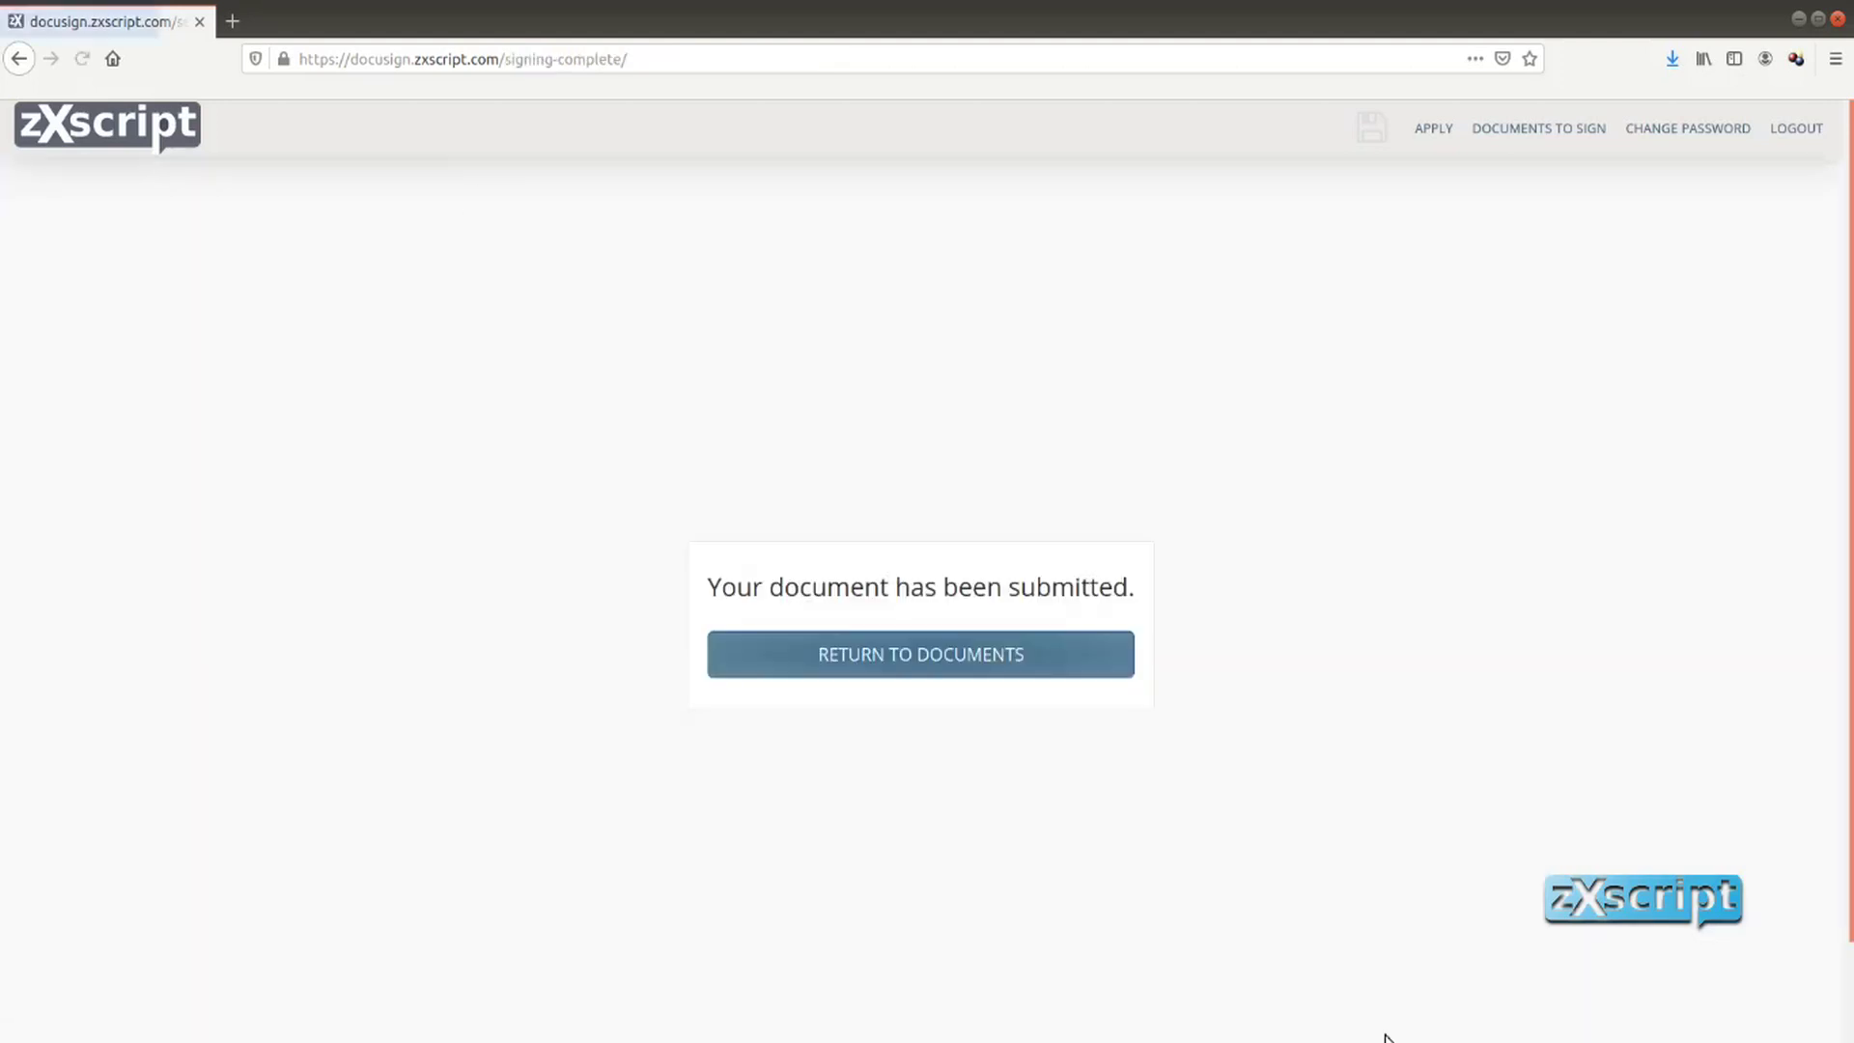
left_click(976, 654)
scroll(872, 785, "down", 3)
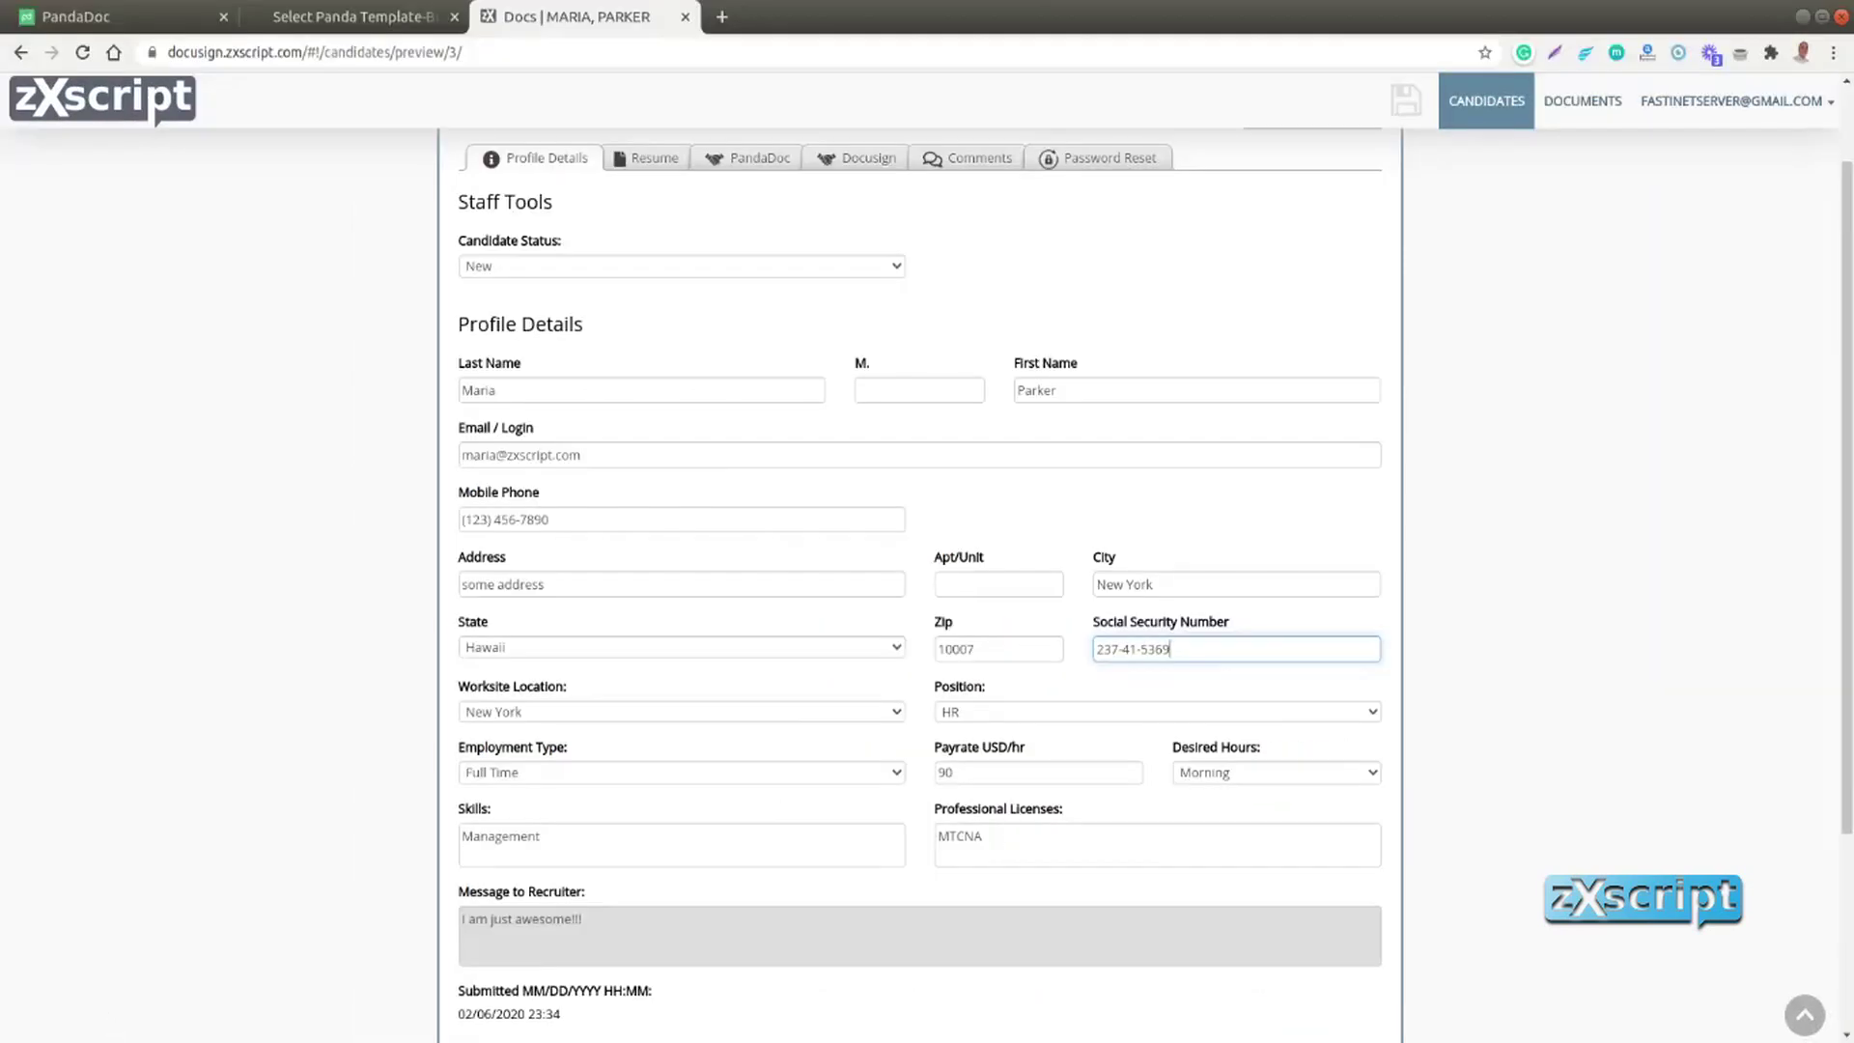
scroll(409, 513, "up", 2)
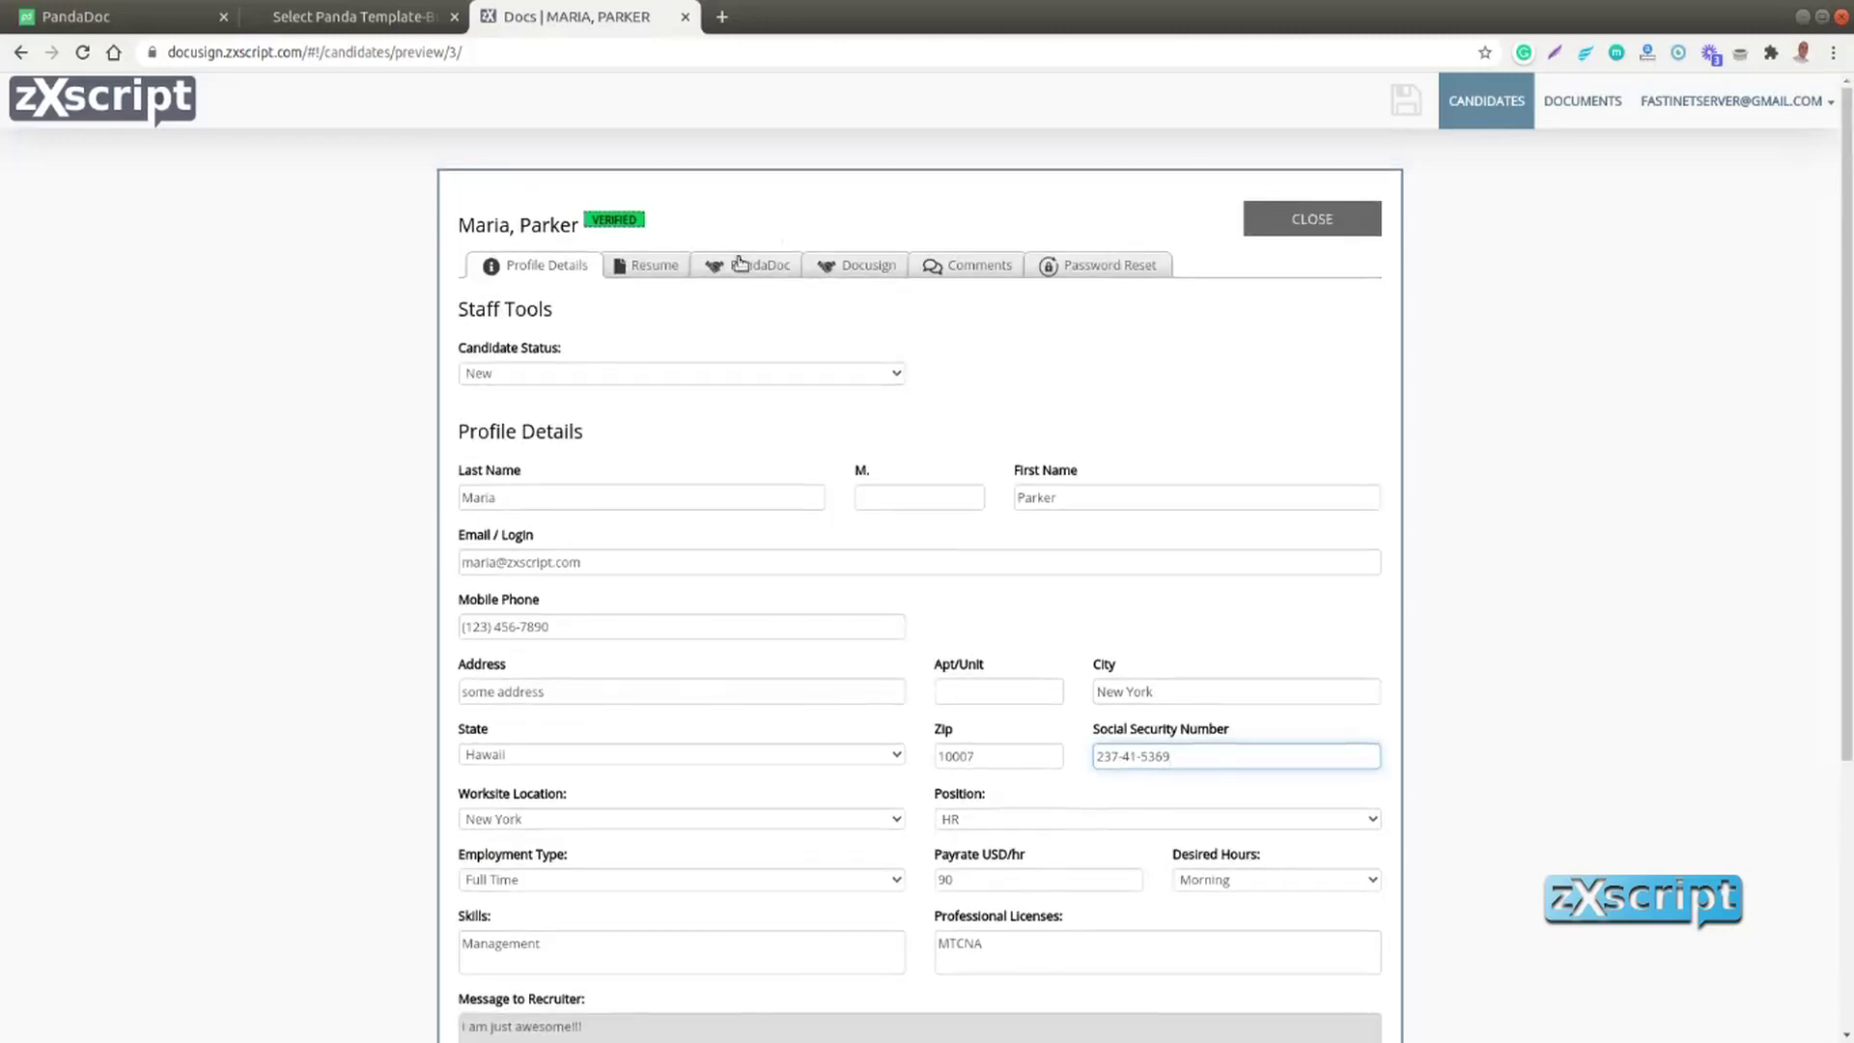
Open completed deposit form #28 as a PDF from the candidate's PandaDoc list
left_click(745, 266)
scroll(339, 583, "down", 5)
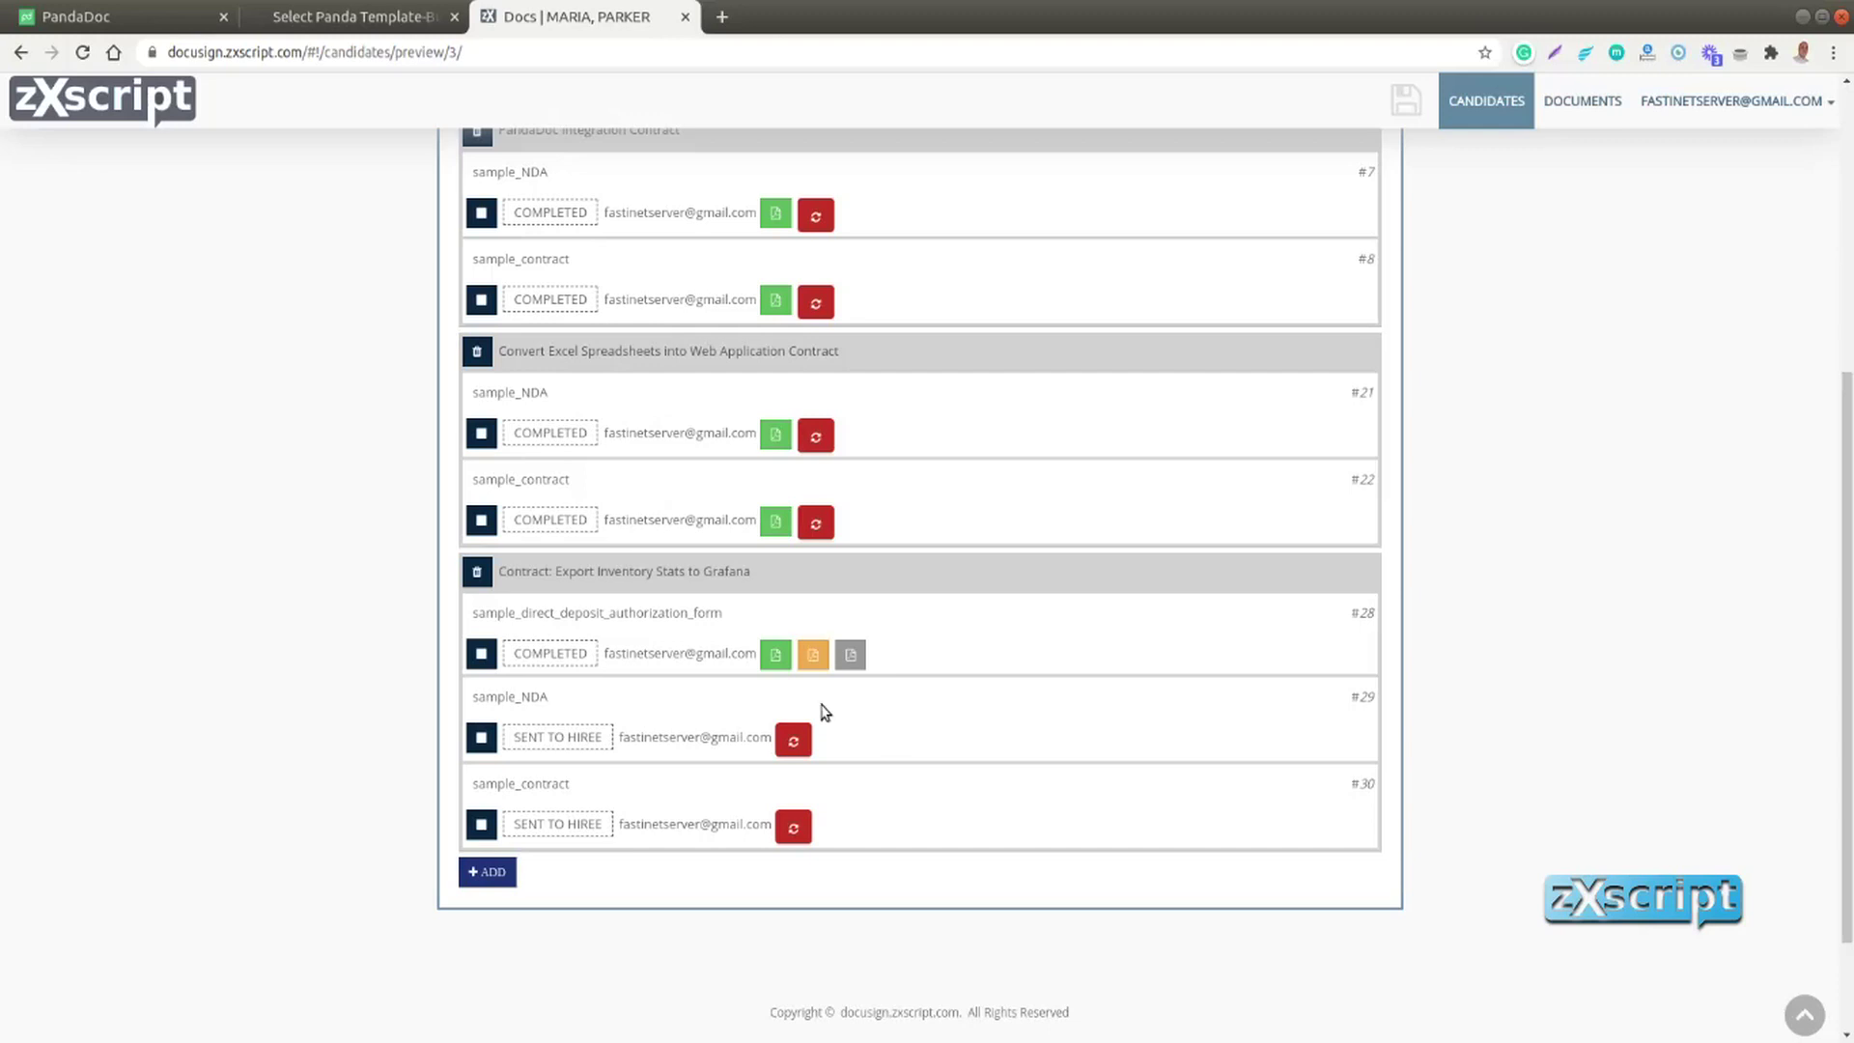
left_click(770, 657)
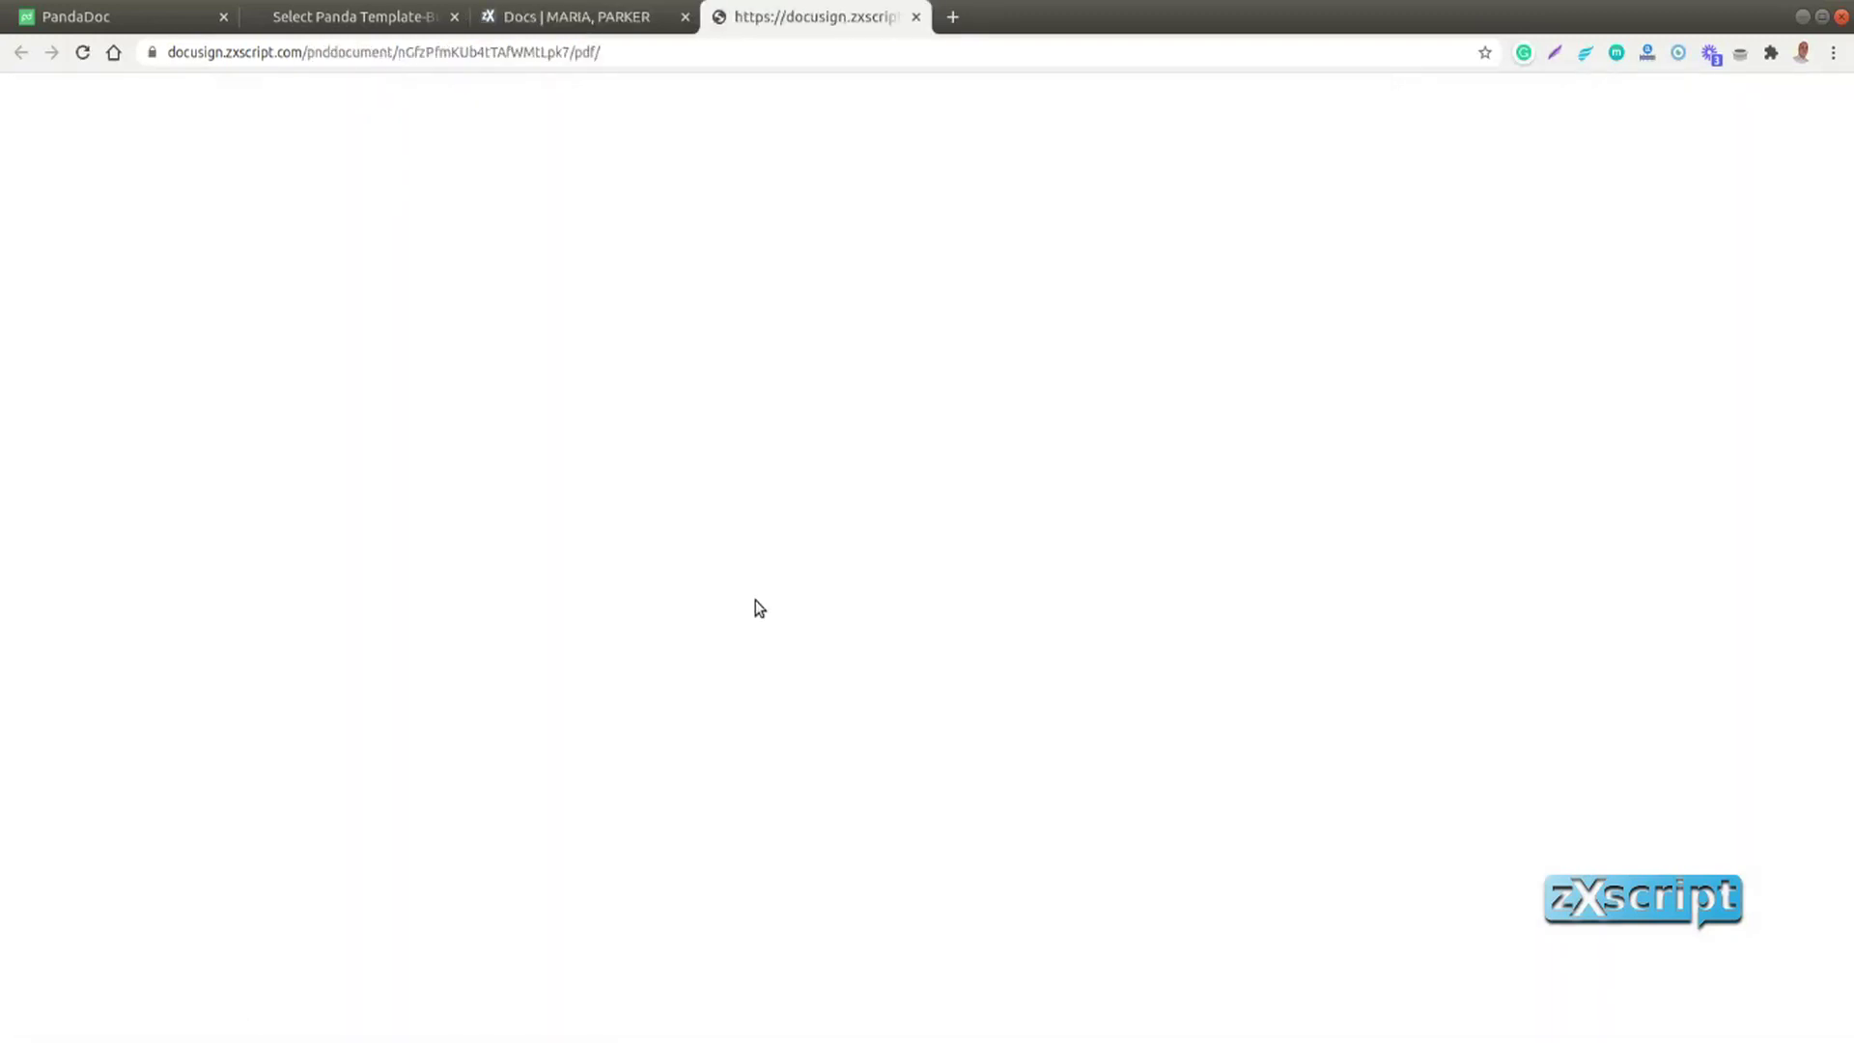
Look over the signed deposit form PDF and its PandaDoc certificate, then close it
scroll(796, 589, "down", 15)
scroll(795, 593, "up", 13)
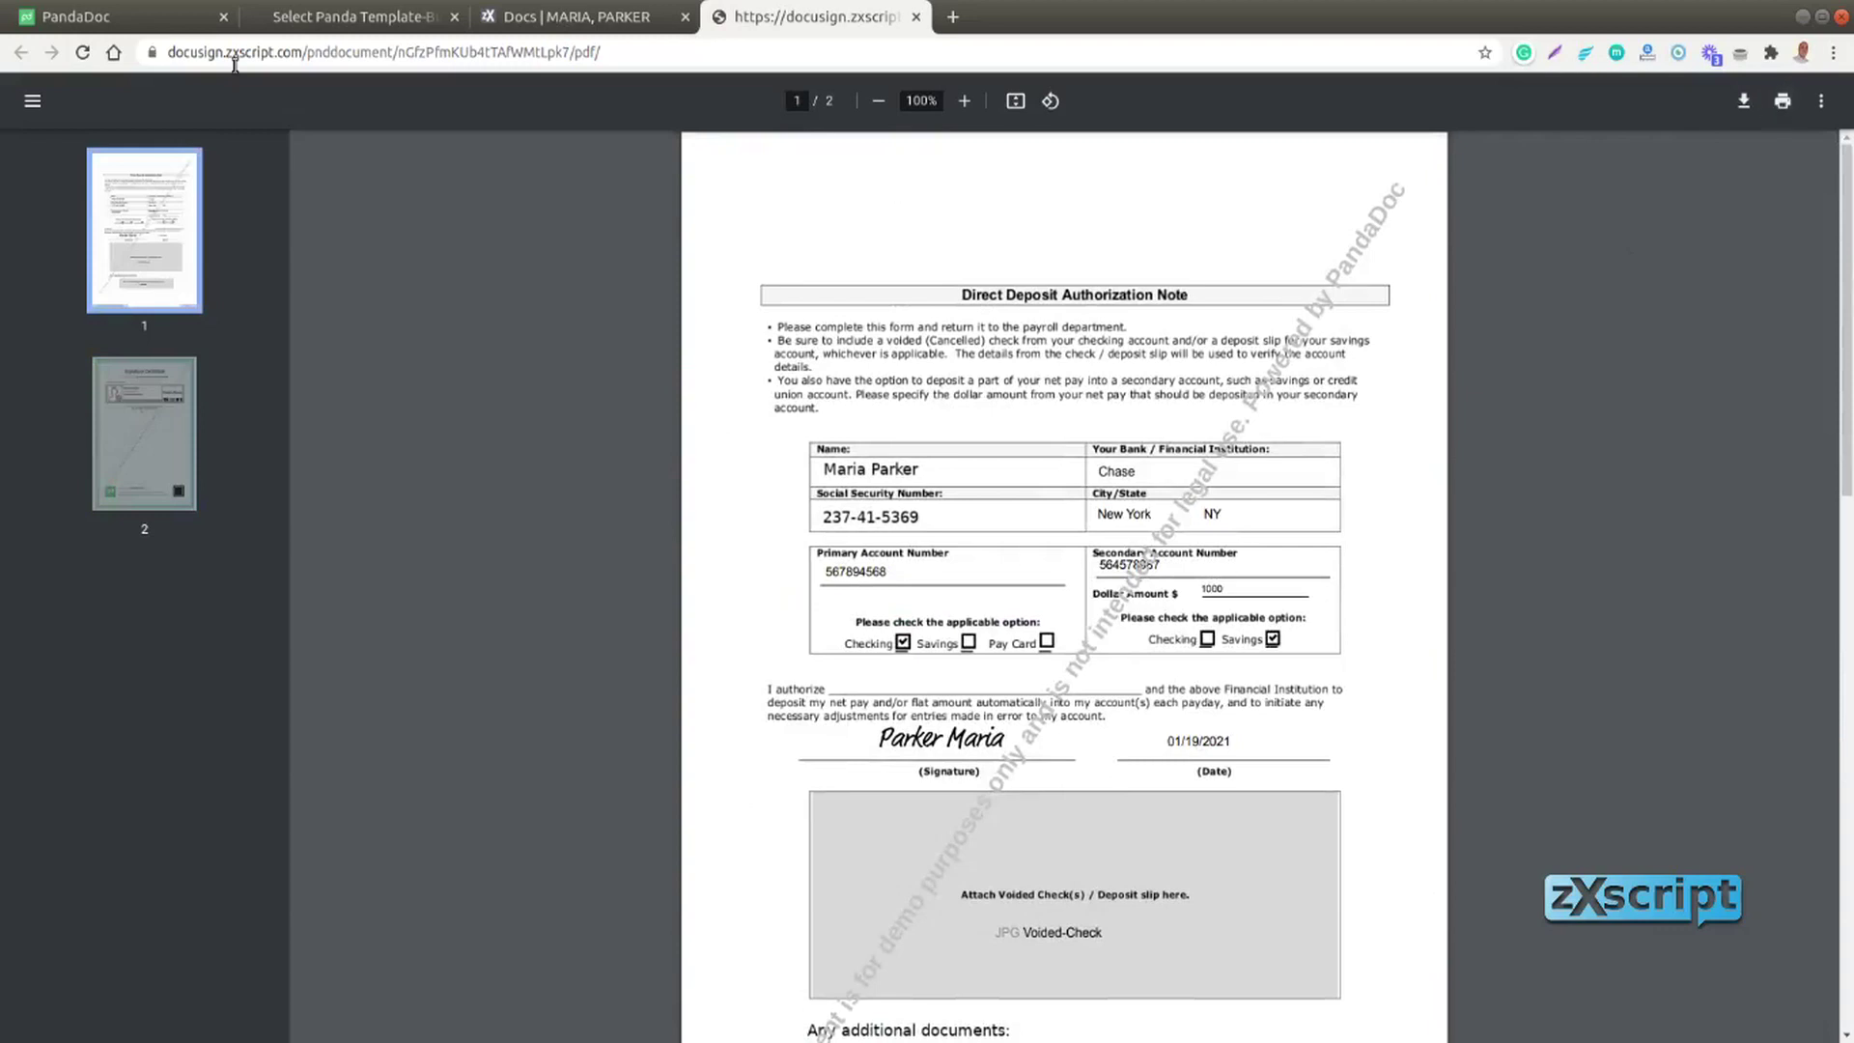
left_click(916, 16)
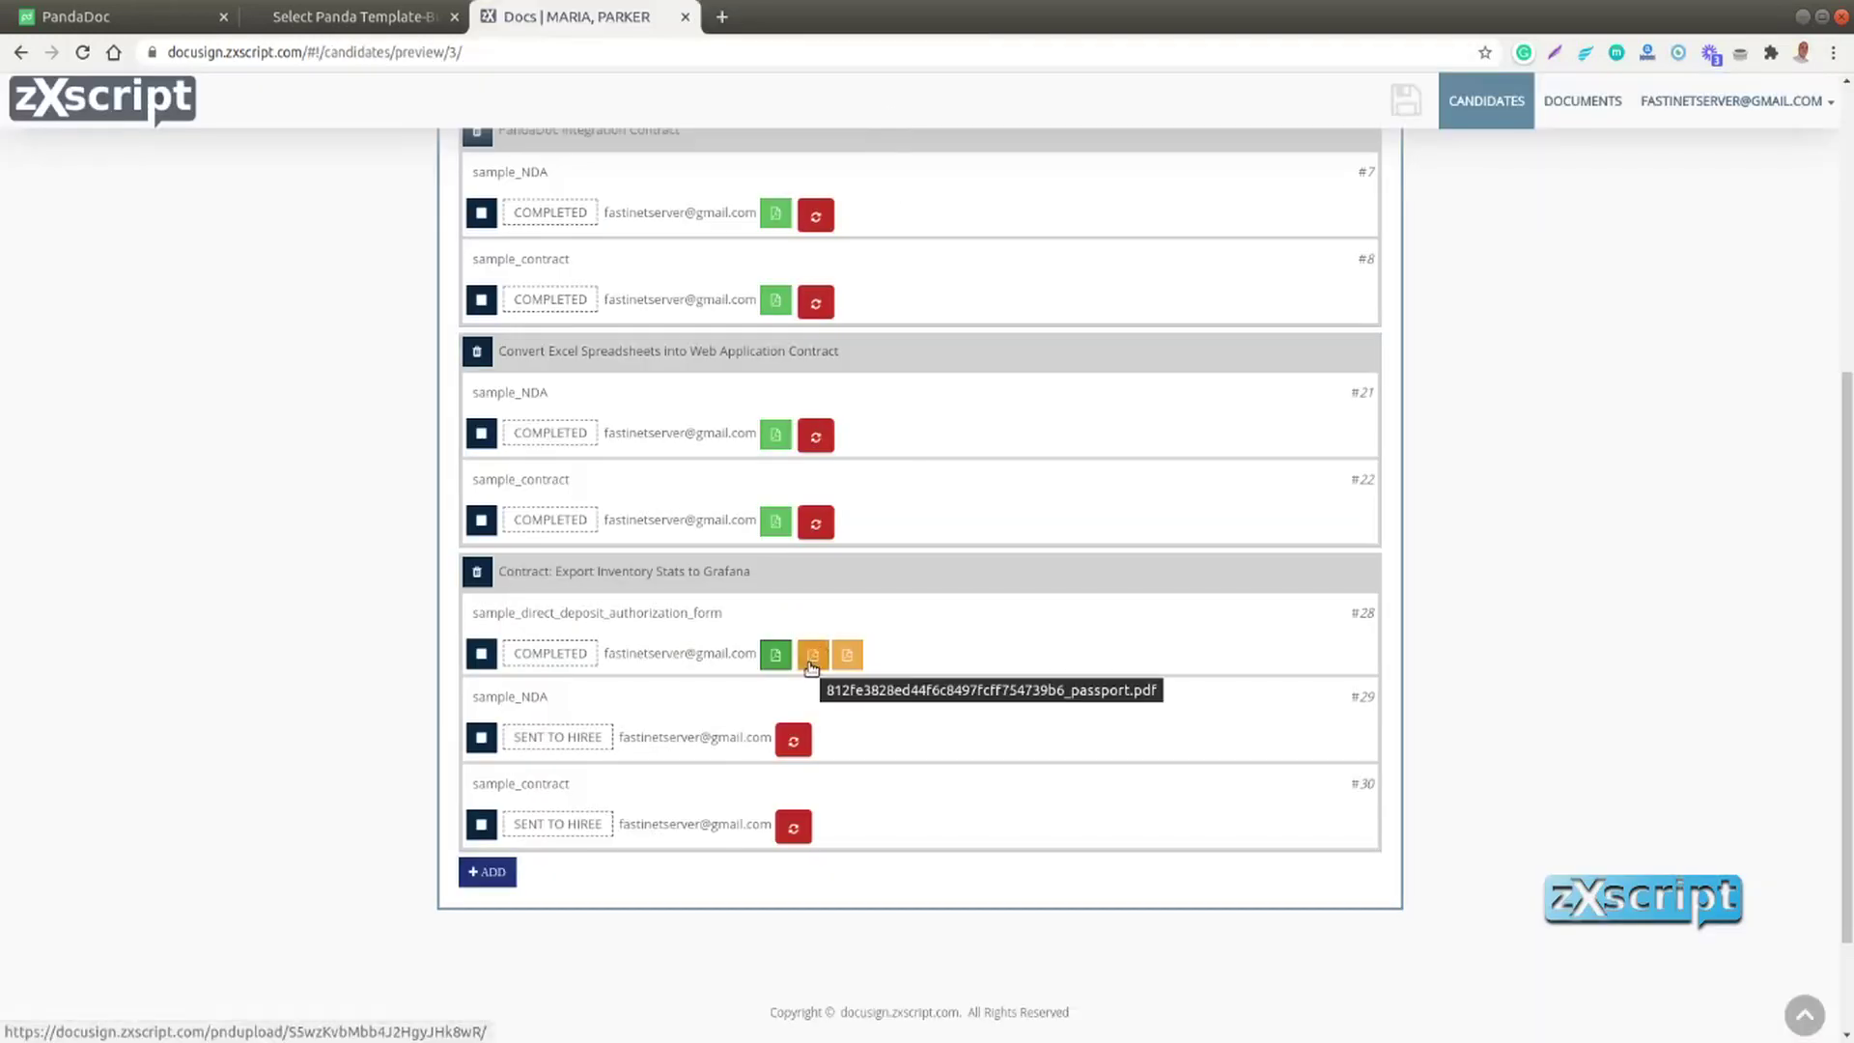
left_click(811, 657)
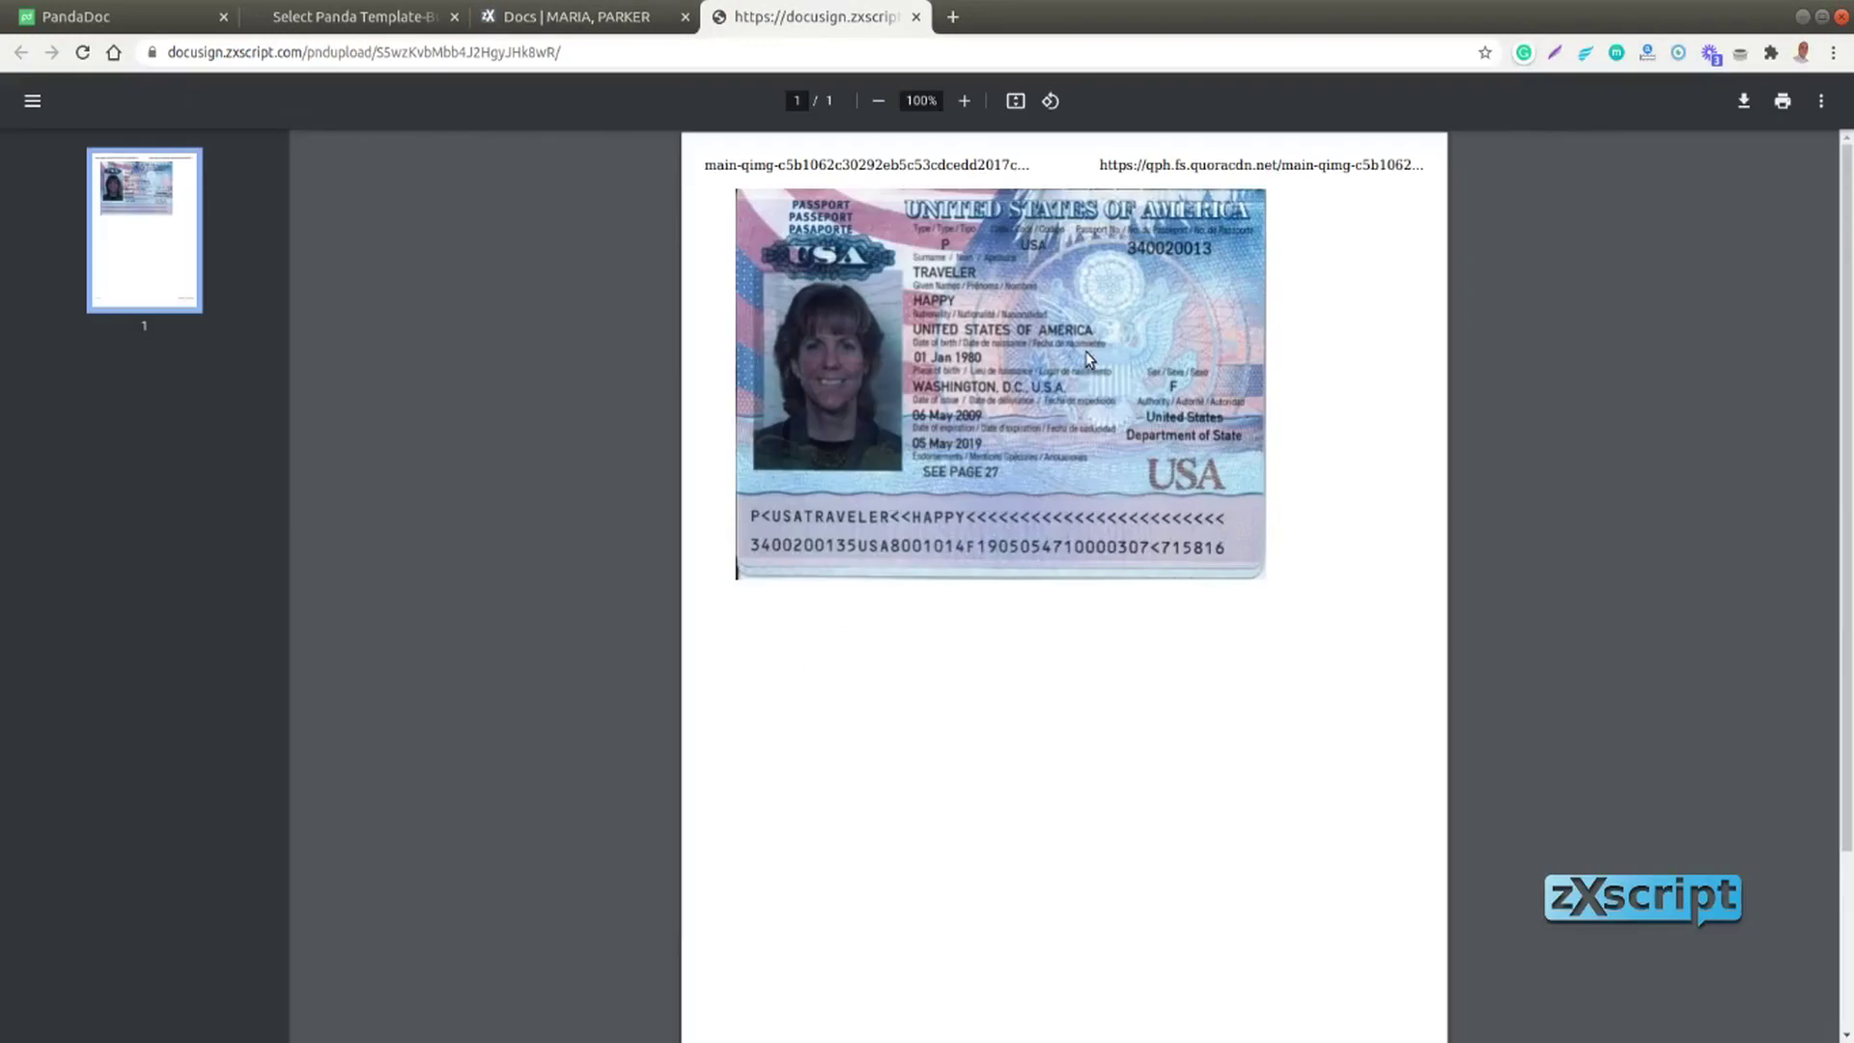
left_click(916, 17)
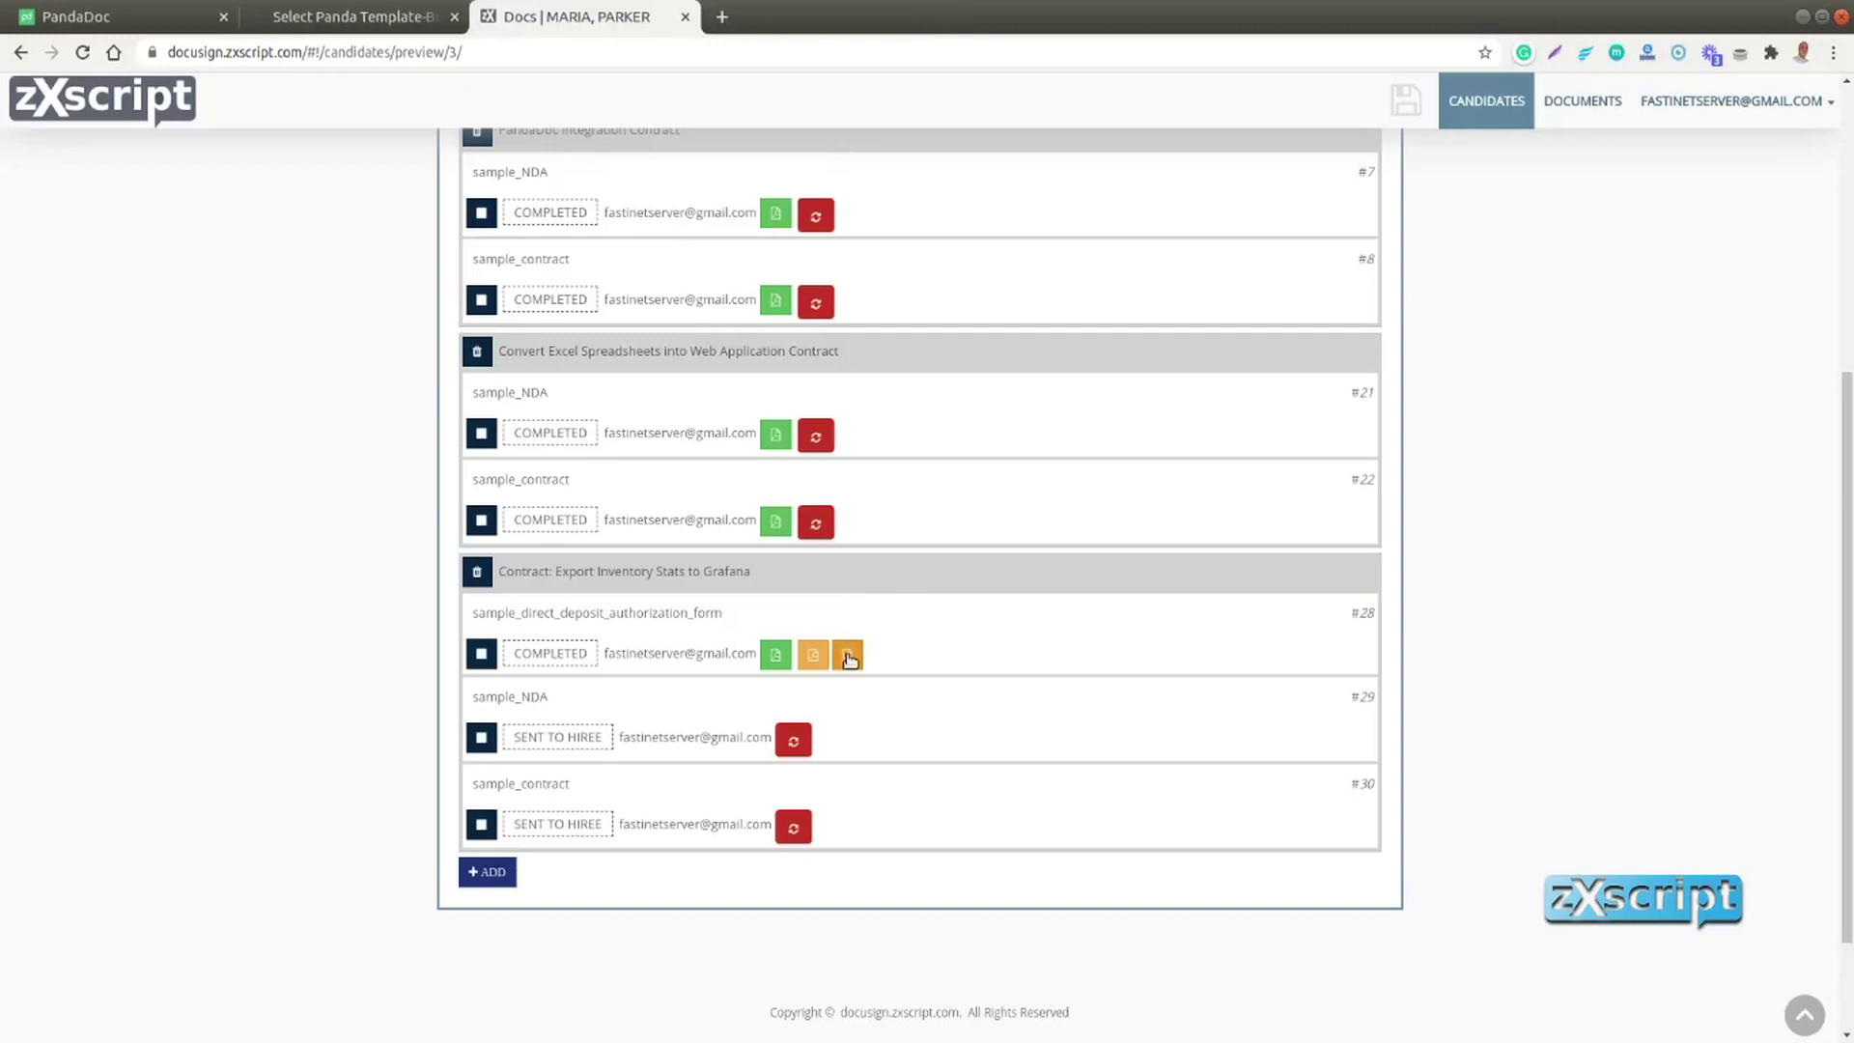
left_click(848, 657)
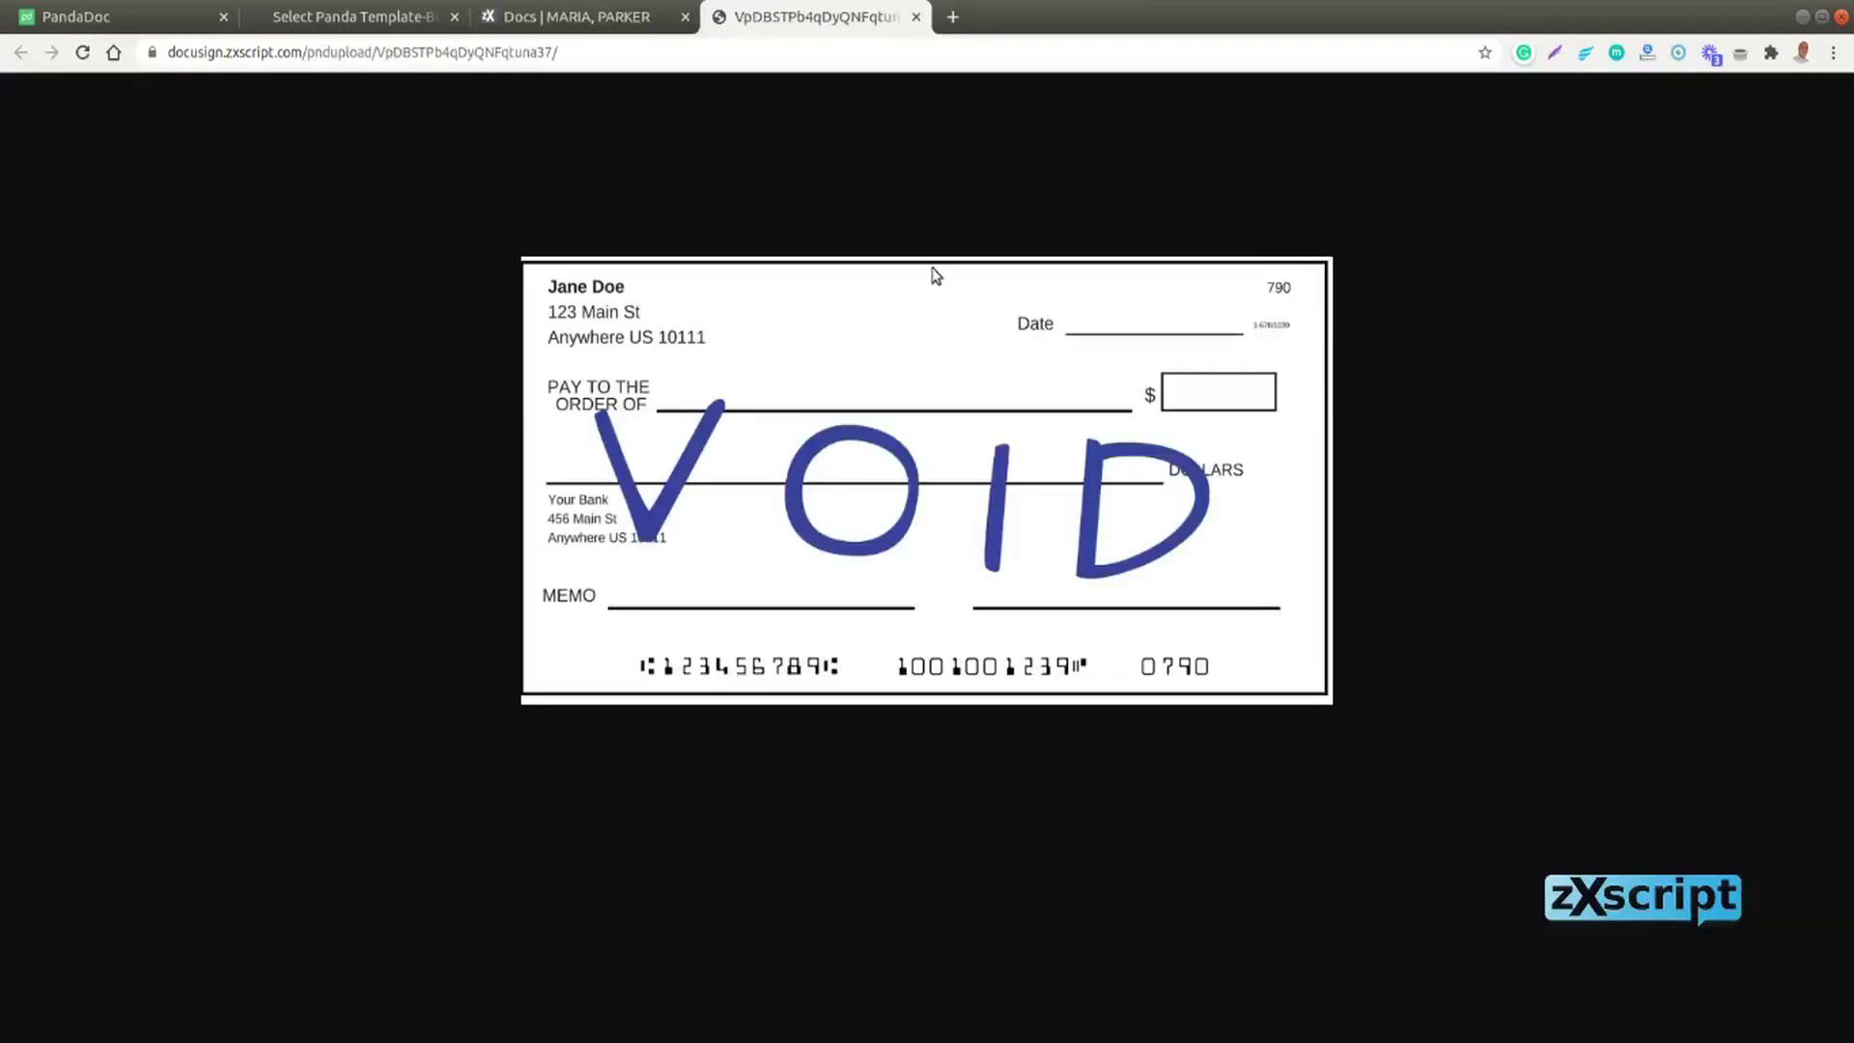
left_click(916, 17)
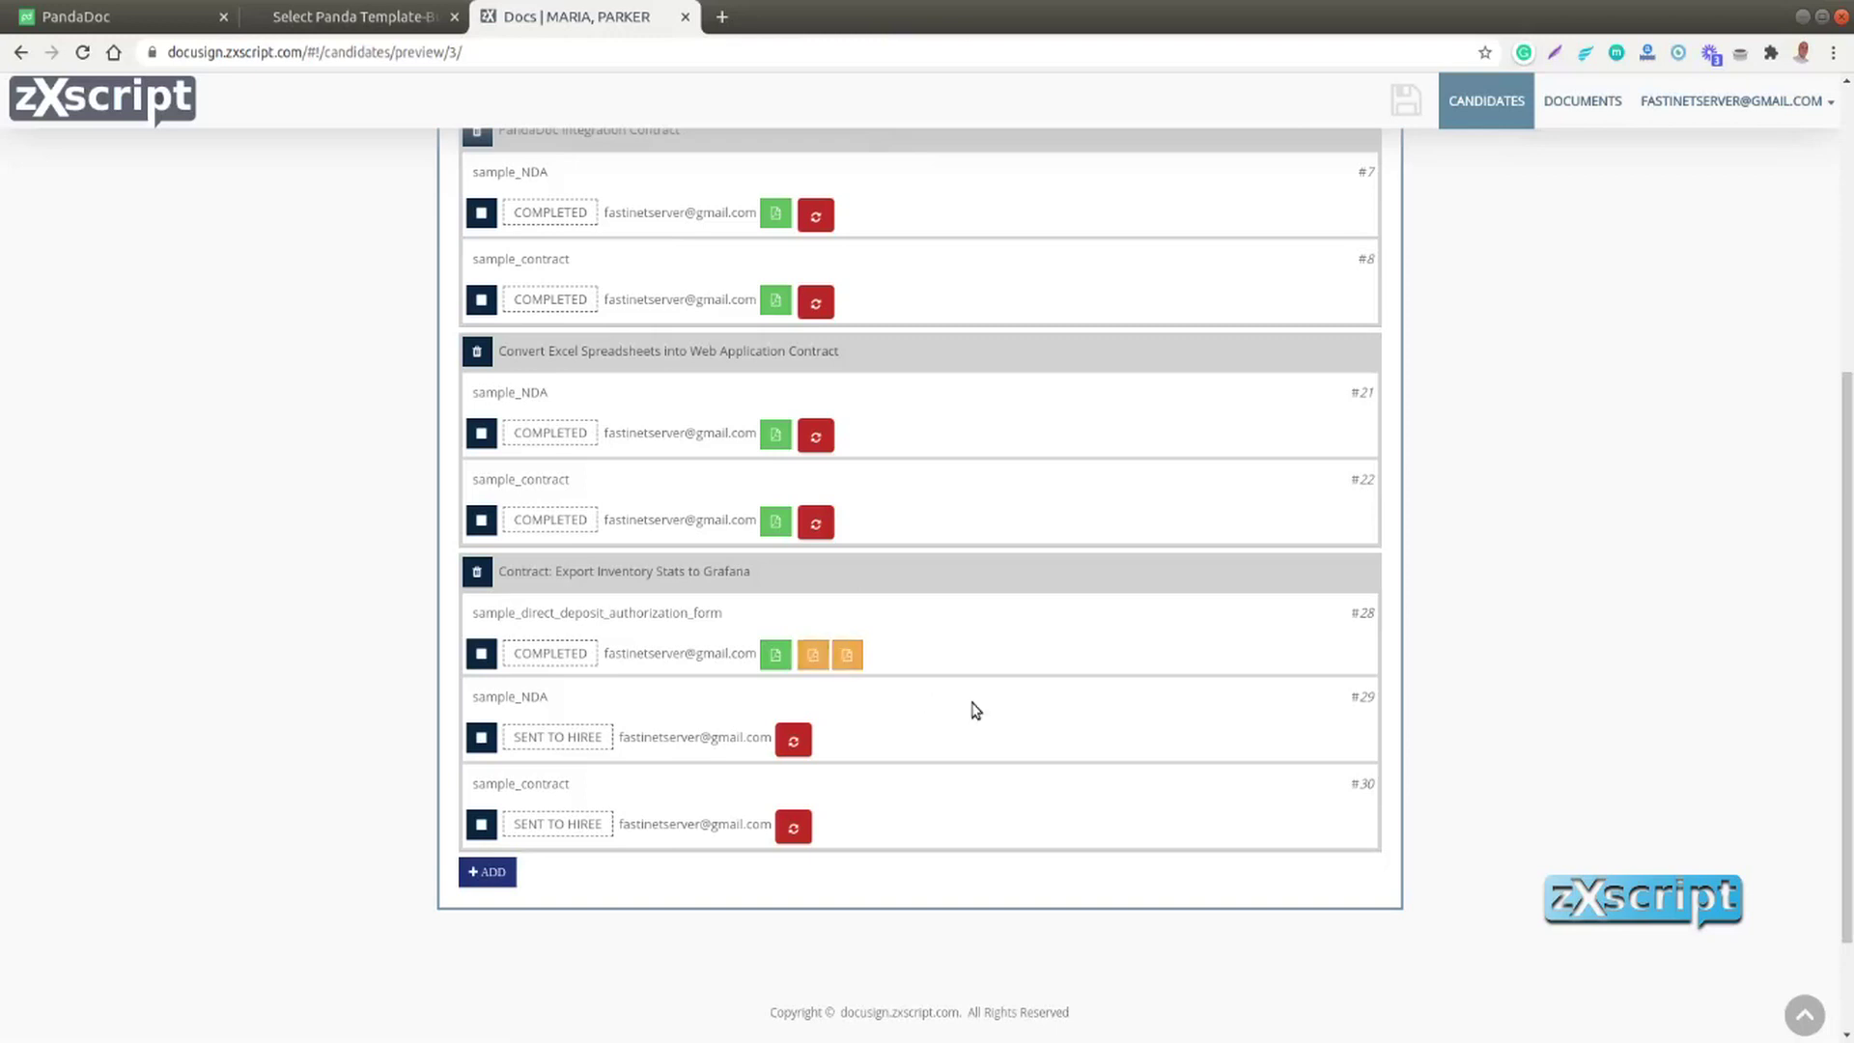
scroll(974, 709, "up", 1)
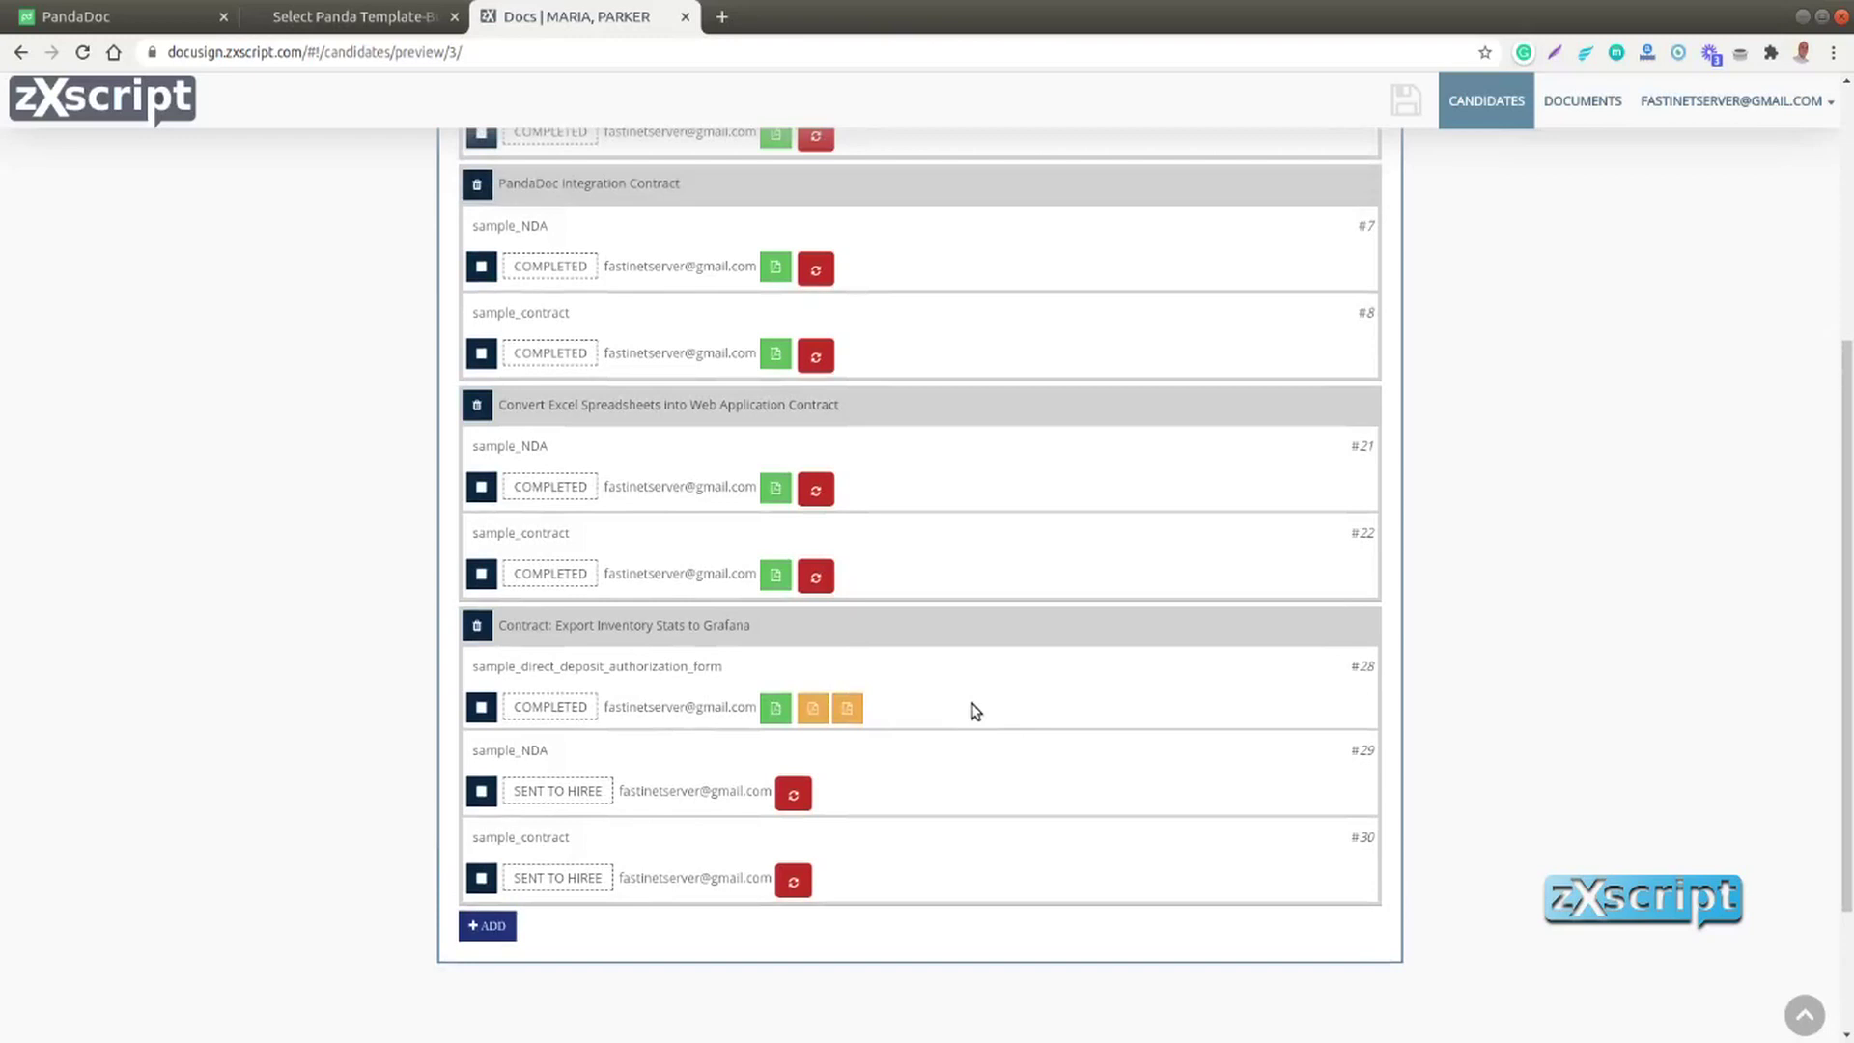